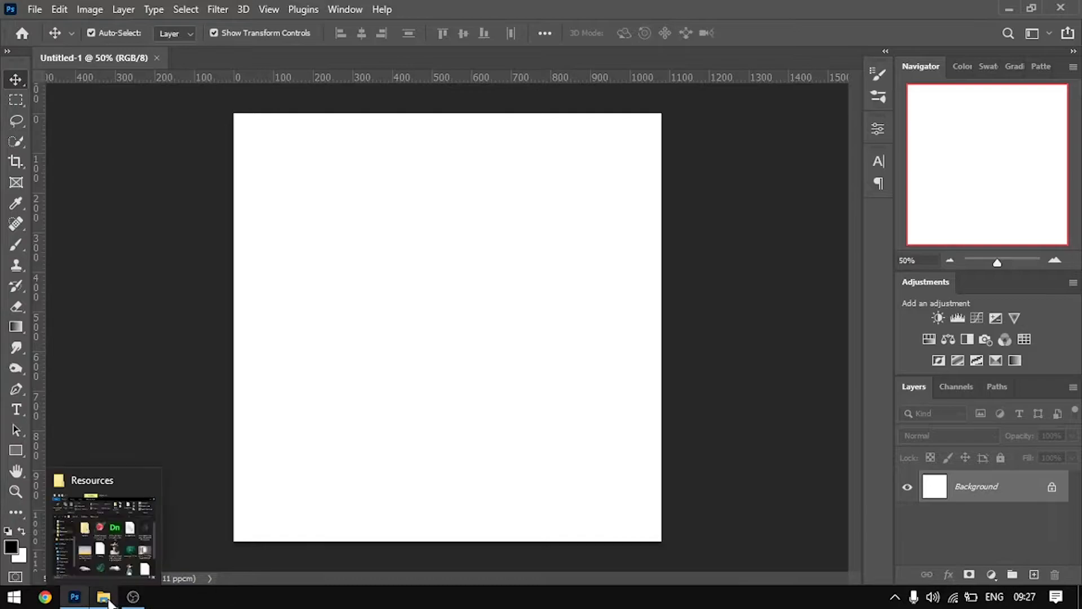
# Place the cesar-couto sunset sky image from the Resources folder and stretch it vertically to cover the whole canvas
pyautogui.scroll(-1, 724, 367)
pyautogui.click(588, 324)
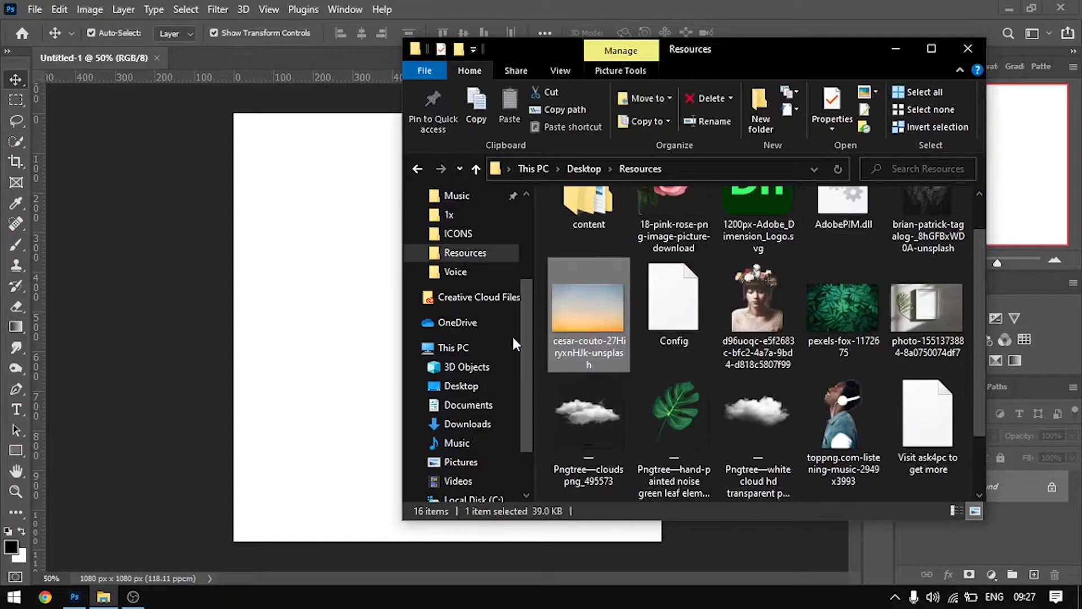
pyautogui.moveTo(316, 351); pyautogui.dragTo(315, 350)
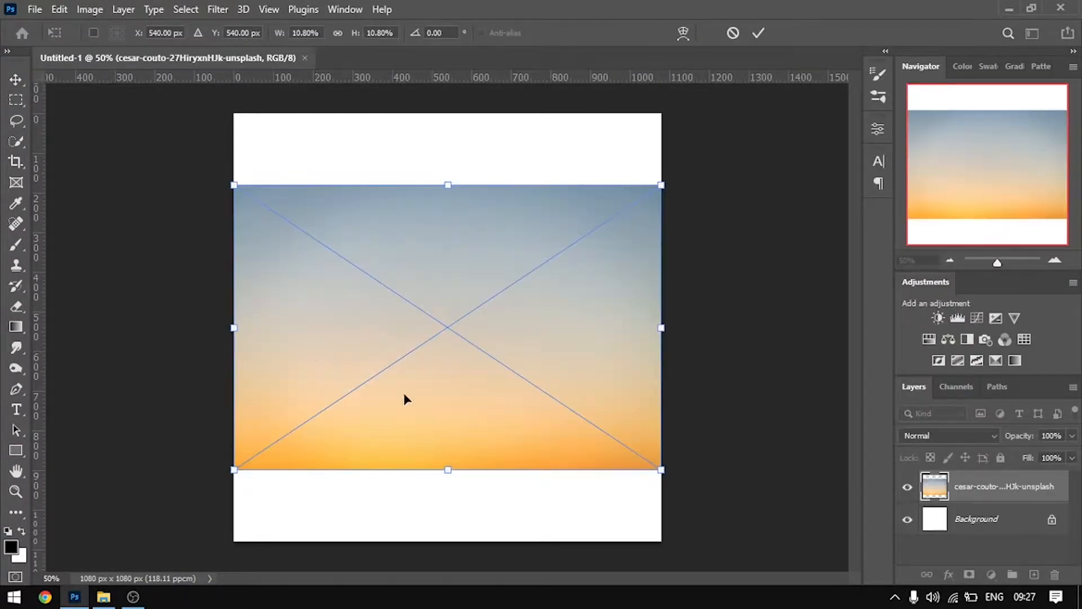
pyautogui.moveTo(450, 476); pyautogui.dragTo(448, 542)
pyautogui.moveTo(445, 190); pyautogui.dragTo(448, 114)
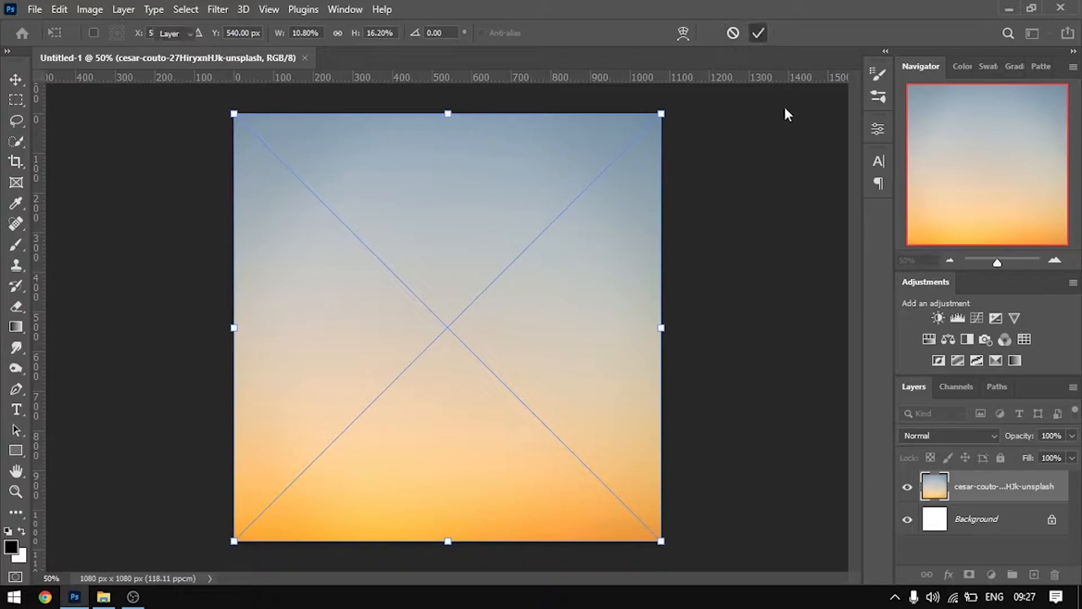
pyautogui.press('Return')
pyautogui.scroll(2, 586, 386)
pyautogui.scroll(-1, 593, 386)
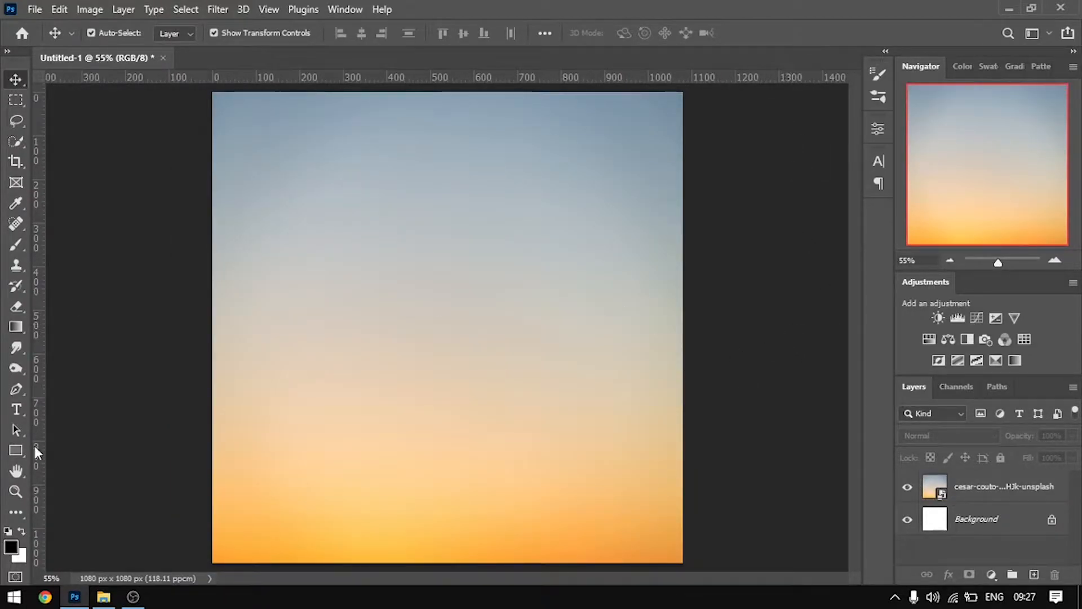
# Draw a circle about 584 px in diameter with the Ellipse tool over the middle of the canvas
pyautogui.rightClick(14, 454)
pyautogui.click(79, 482)
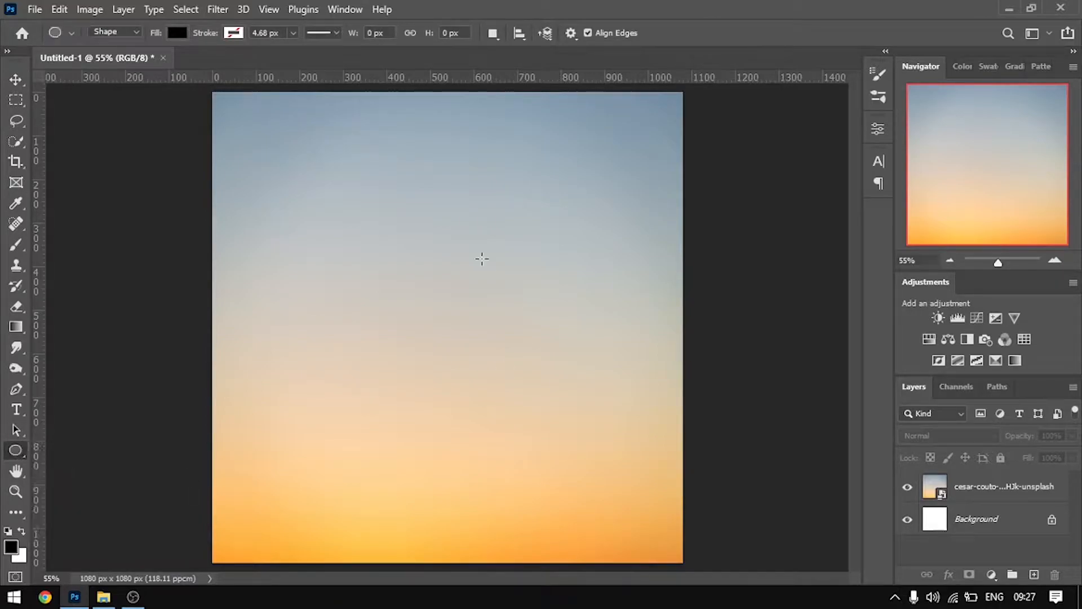
pyautogui.moveTo(344, 197); pyautogui.dragTo(599, 505)
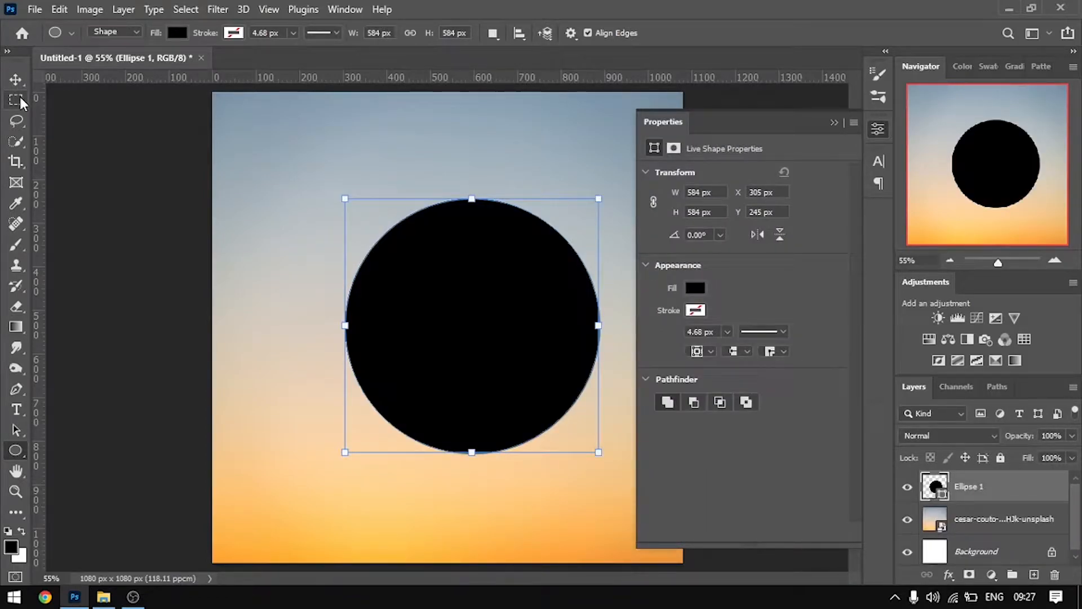
# Fill the circle with the preset linear gradient running from orange to coral red
pyautogui.click(695, 288)
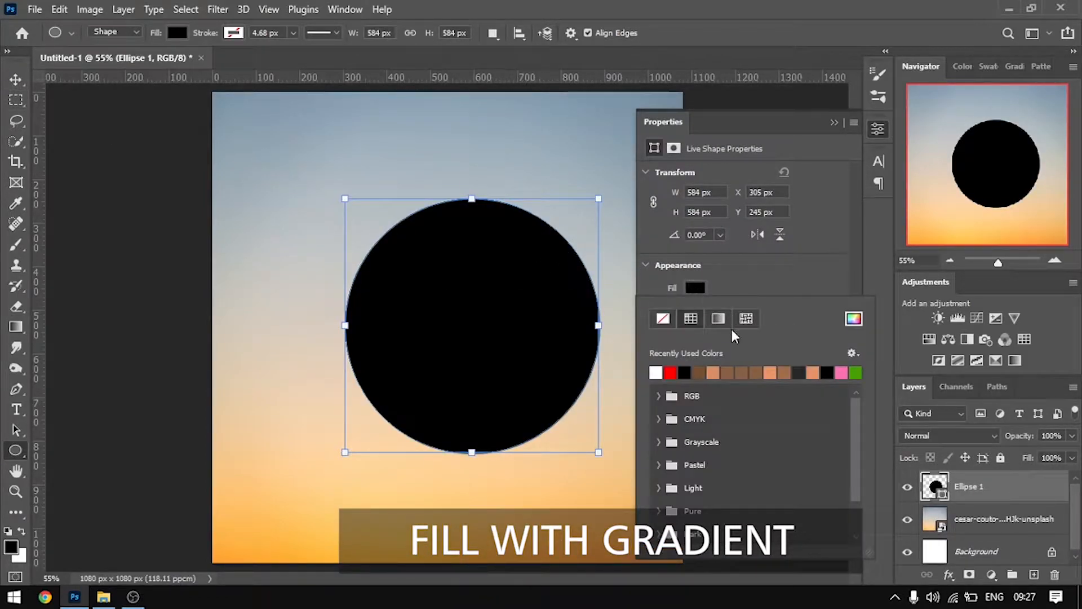
pyautogui.click(718, 319)
pyautogui.click(714, 373)
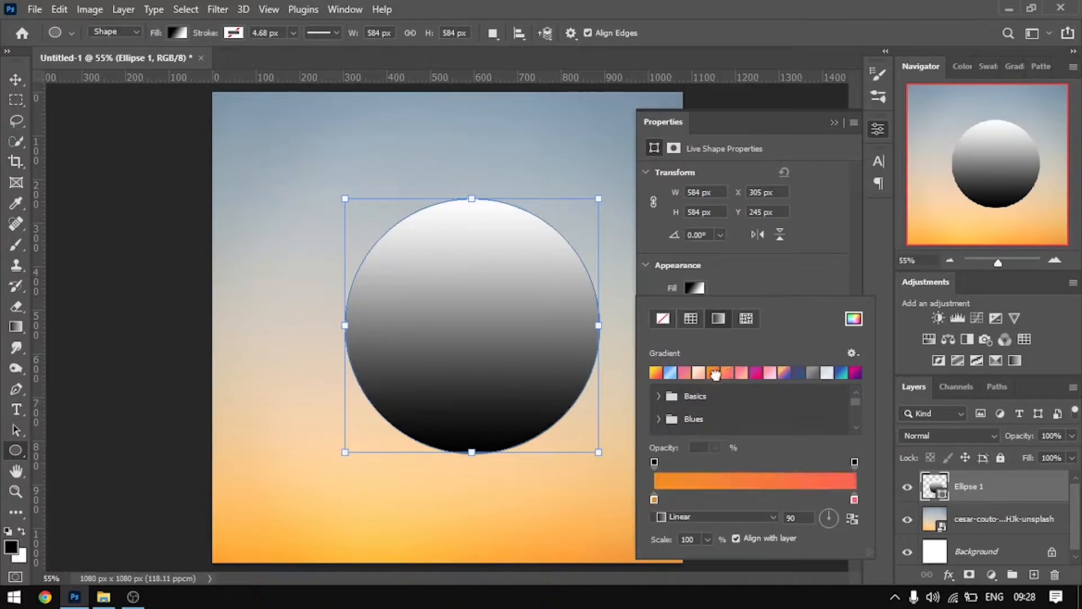
pyautogui.click(830, 121)
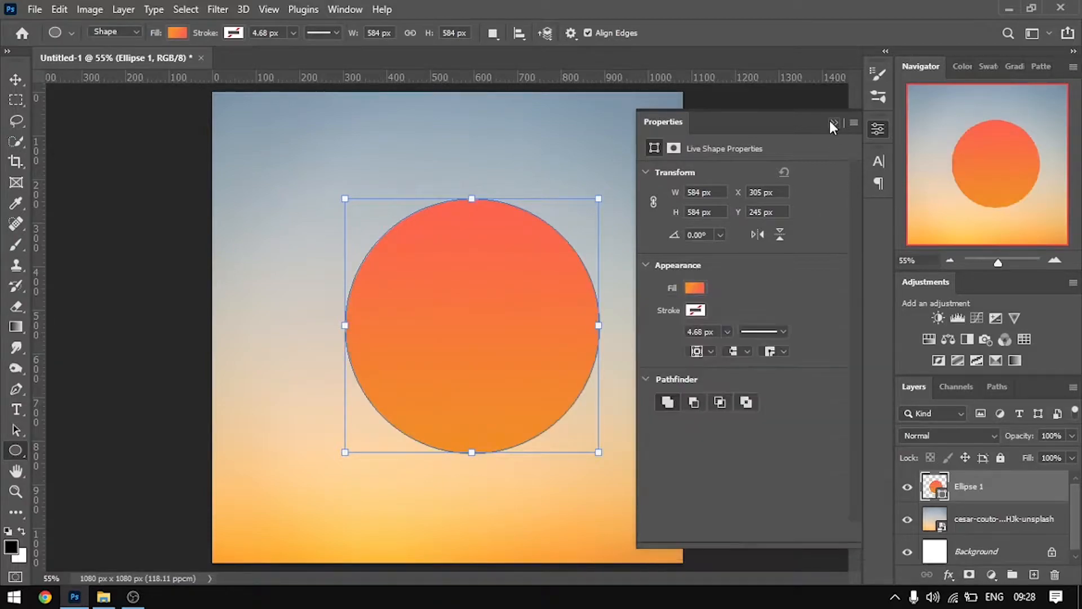
pyautogui.click(829, 121)
# Move the gradient circle to the centre of the canvas
pyautogui.click(17, 79)
pyautogui.moveTo(466, 321); pyautogui.dragTo(444, 321)
pyautogui.click(707, 287)
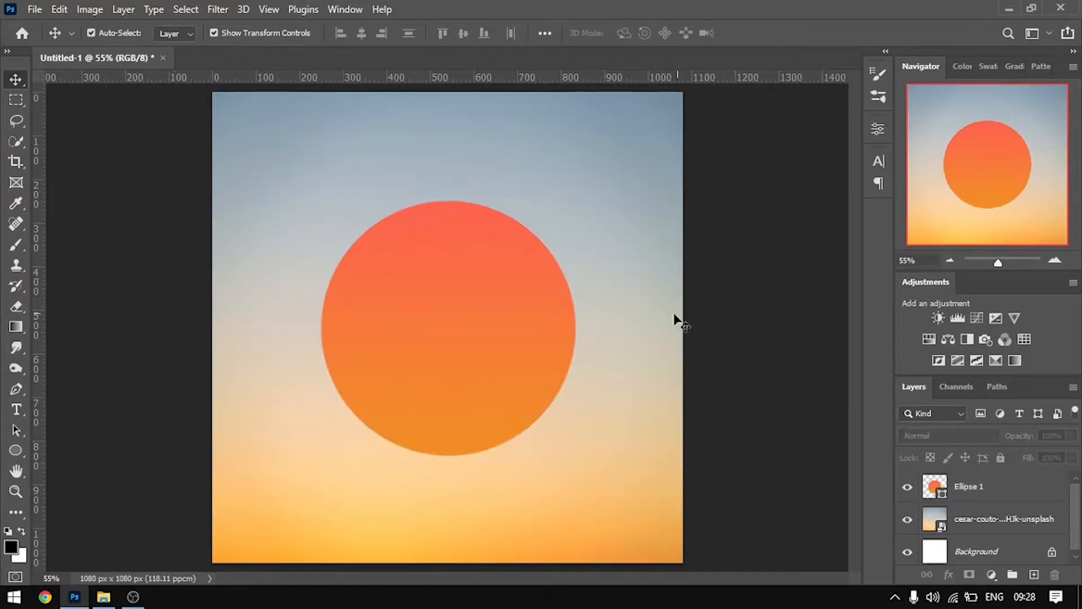
# Place the portrait of the woman with the flower crown from the Resources folder into the composition
pyautogui.click(103, 596)
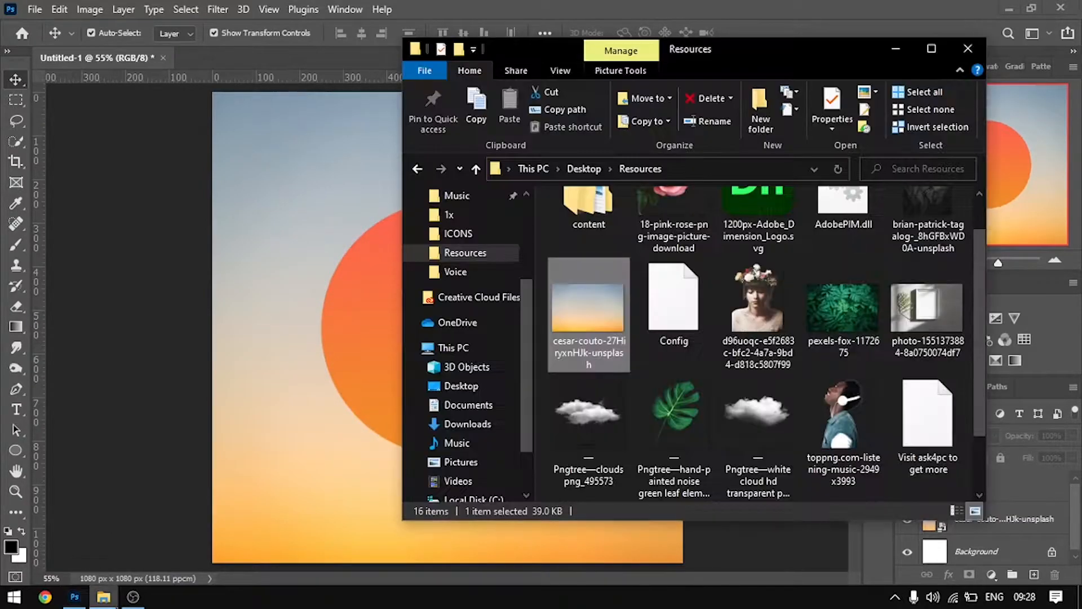
pyautogui.moveTo(758, 316); pyautogui.dragTo(370, 323)
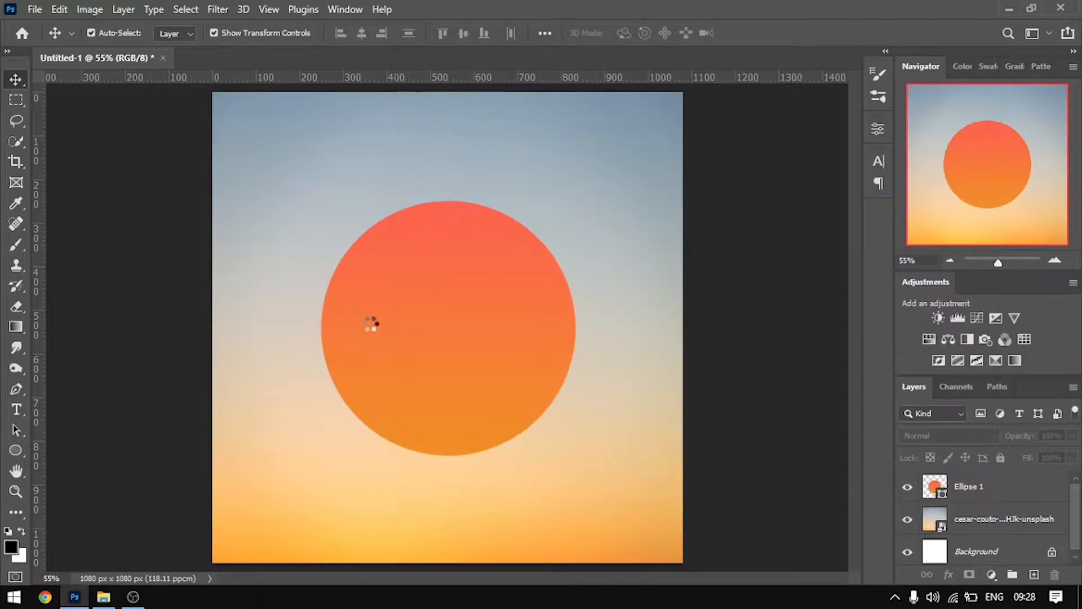
pyautogui.press('Return')
pyautogui.click(542, 426)
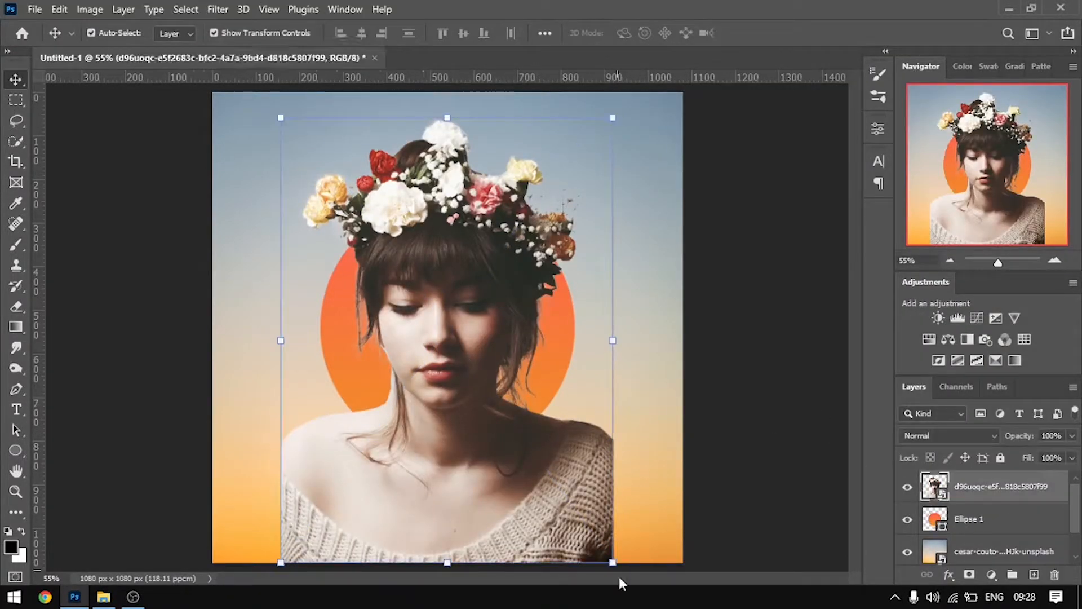
# Scale the portrait proportionally to about 13.56% and centre it over the circle, with the flower crown extending above it
pyautogui.moveTo(611, 563); pyautogui.dragTo(466, 357)
pyautogui.moveTo(388, 327); pyautogui.dragTo(464, 409)
pyautogui.moveTo(536, 443); pyautogui.dragTo(579, 489)
pyautogui.moveTo(509, 461); pyautogui.dragTo(488, 451)
pyautogui.moveTo(568, 476); pyautogui.dragTo(591, 509)
pyautogui.moveTo(538, 484); pyautogui.dragTo(520, 455)
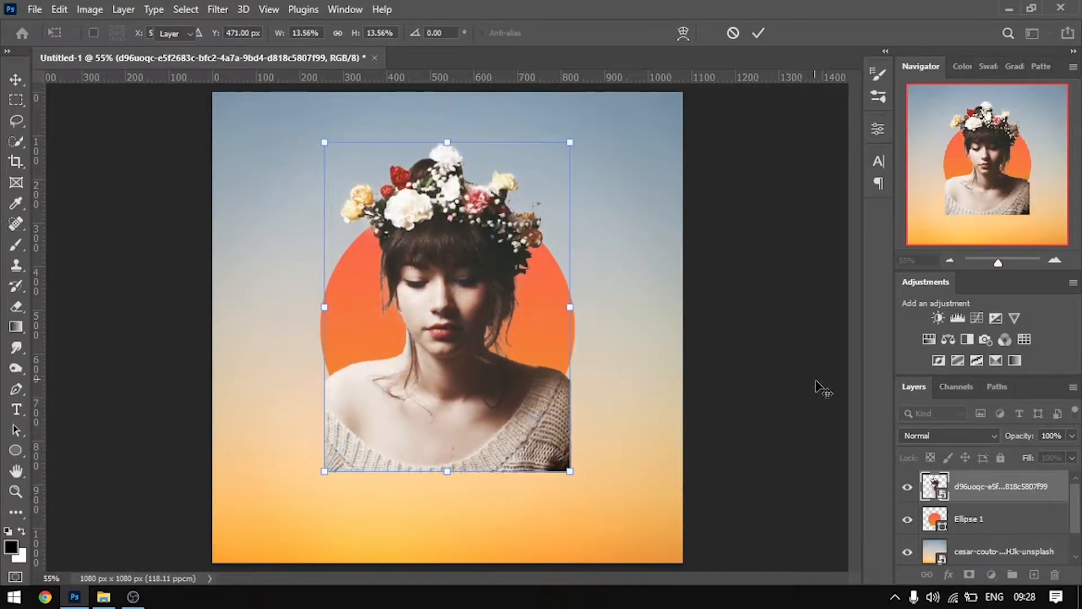
pyautogui.press('Return')
pyautogui.click(749, 323)
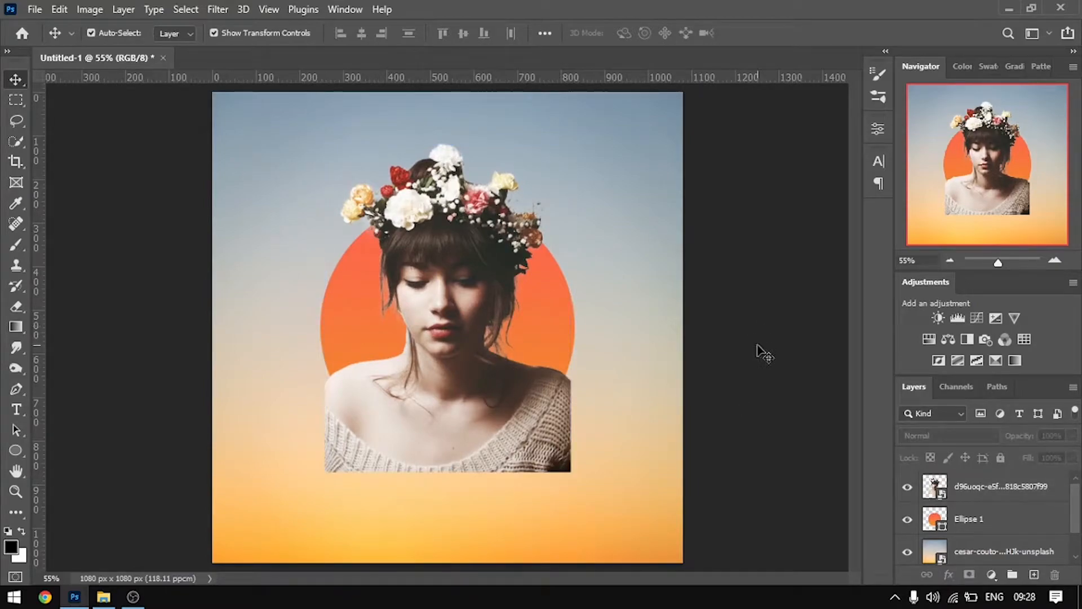
# Rasterize the circle's Ellipse 1 layer
pyautogui.click(473, 416)
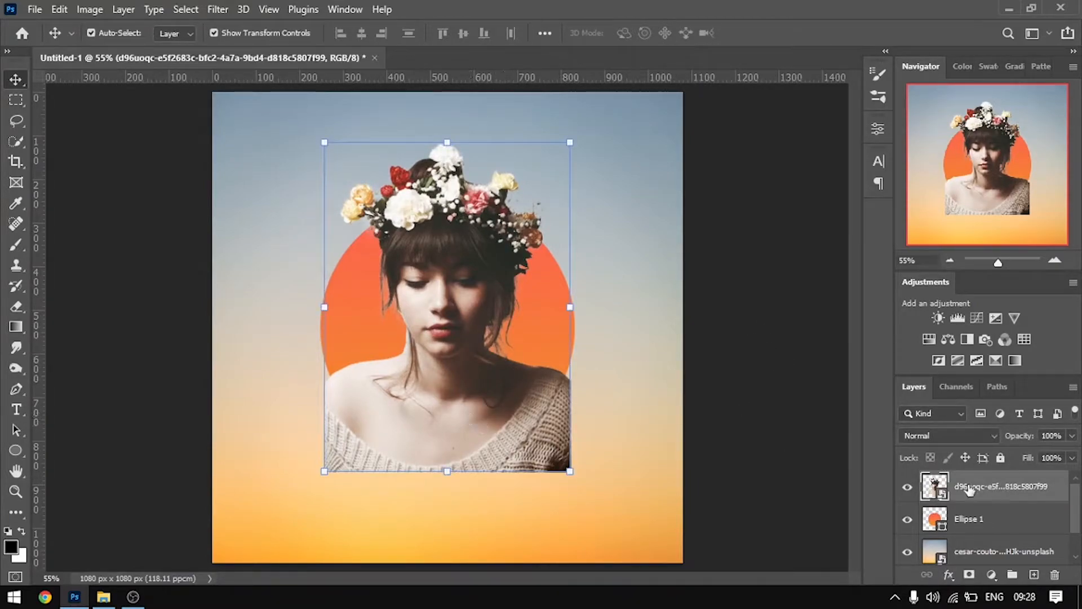
pyautogui.click(943, 523)
pyautogui.rightClick(967, 519)
pyautogui.click(783, 241)
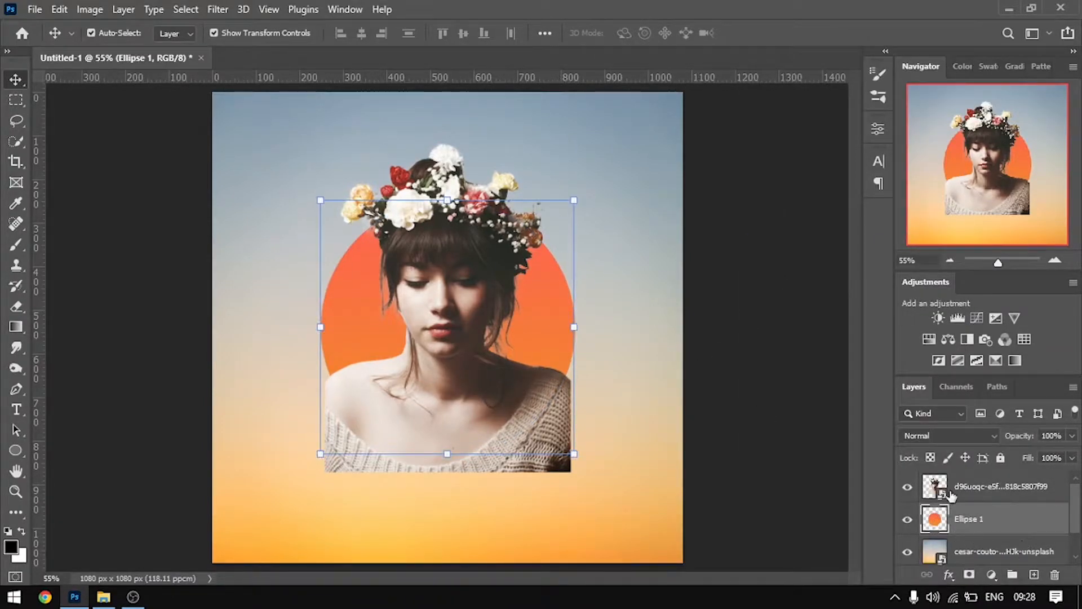
# Duplicate the portrait layer
pyautogui.click(1007, 491)
pyautogui.hotkey('ctrl', 'j')
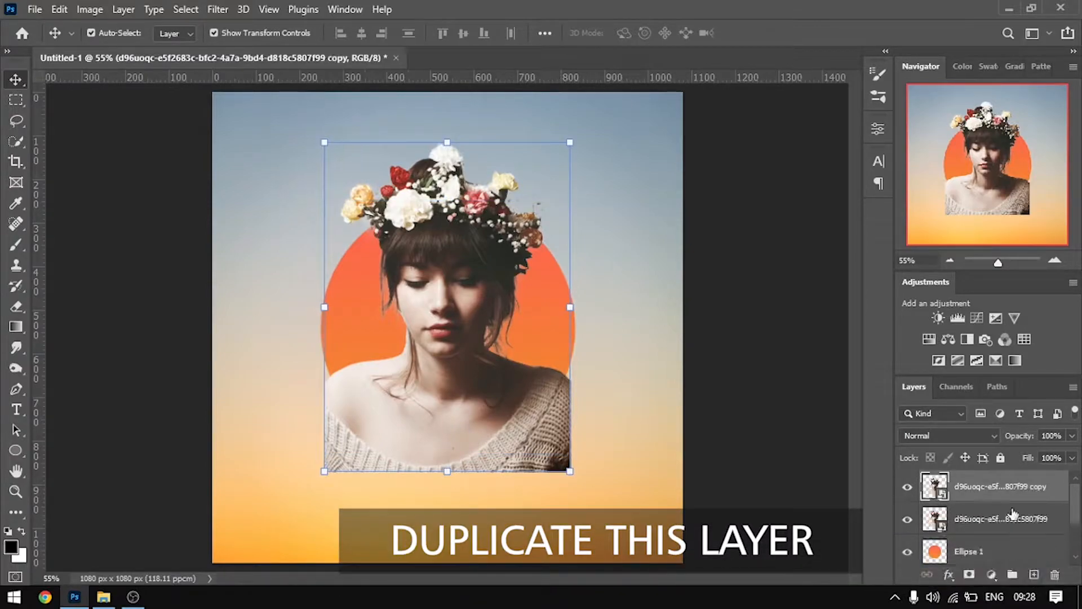
pyautogui.hotkey('ctrl', 'z')
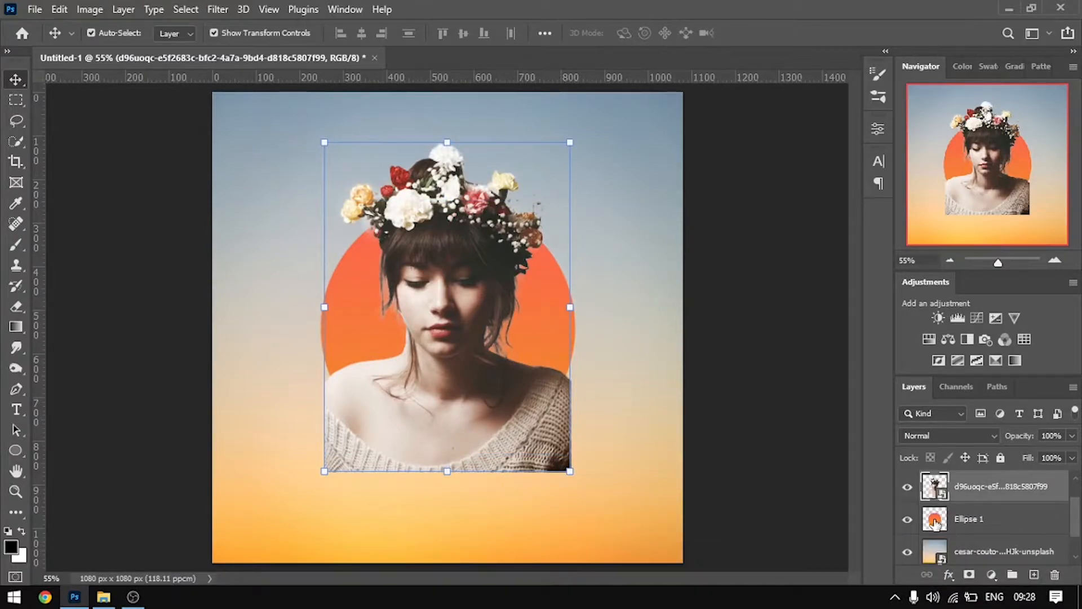
# Load the circle layer's pixels as a selection and add it as a layer mask to the original portrait layer
pyautogui.rightClick(934, 523)
pyautogui.click(922, 245)
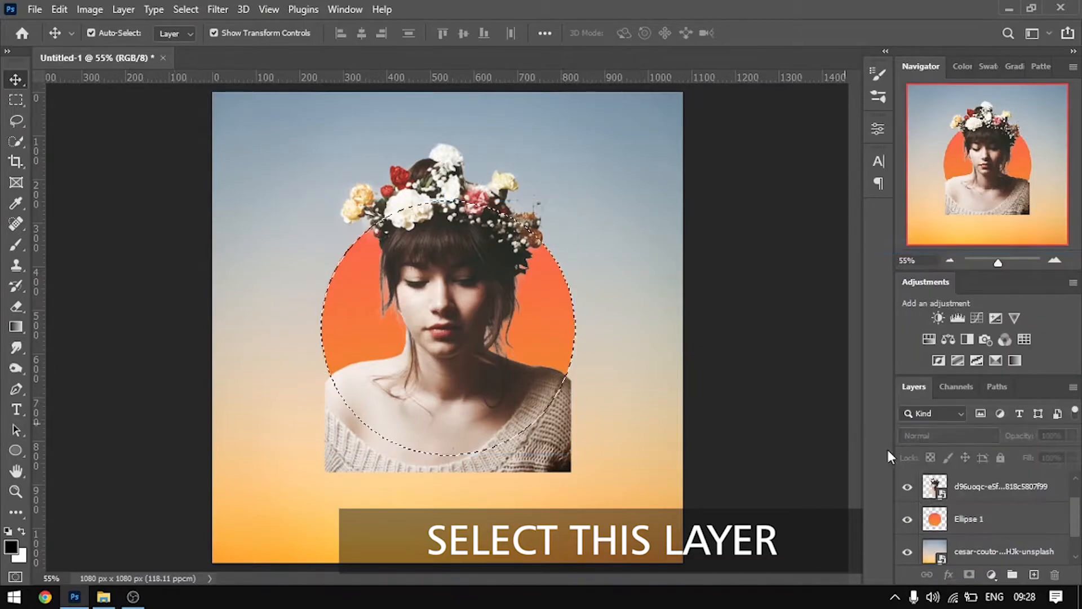
pyautogui.click(940, 489)
pyautogui.scroll(1, 956, 512)
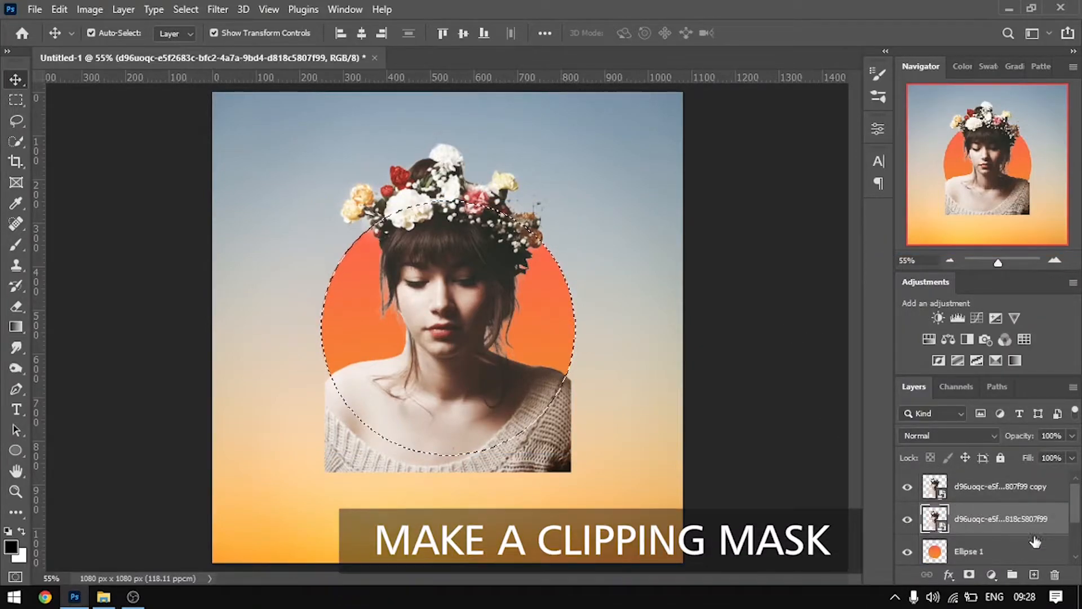
pyautogui.click(969, 576)
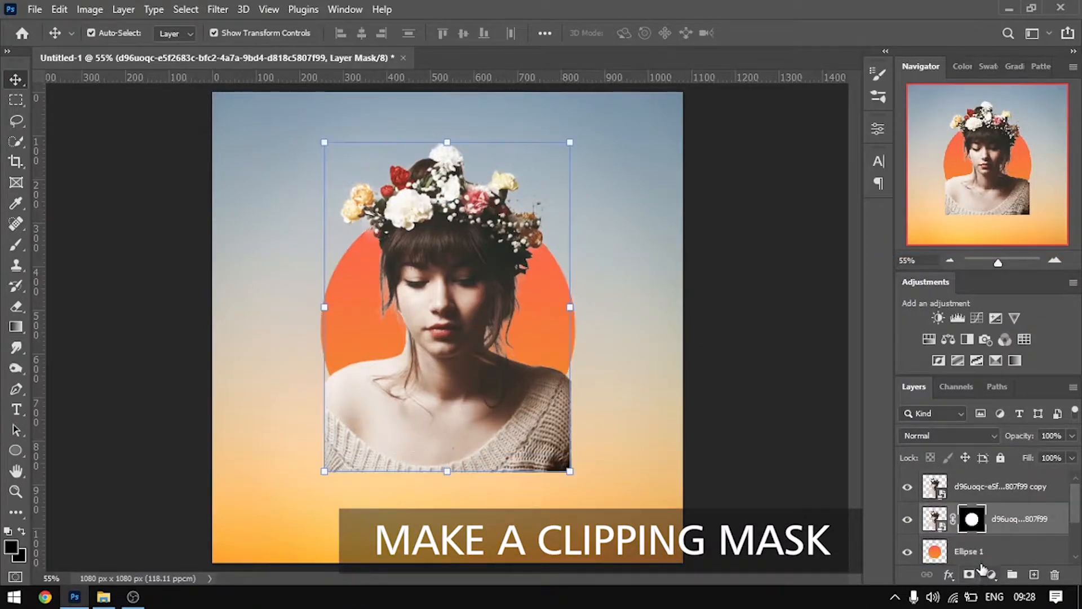
# Rasterize the duplicated portrait layer and erase its lower portion extending outside the circle
pyautogui.click(983, 497)
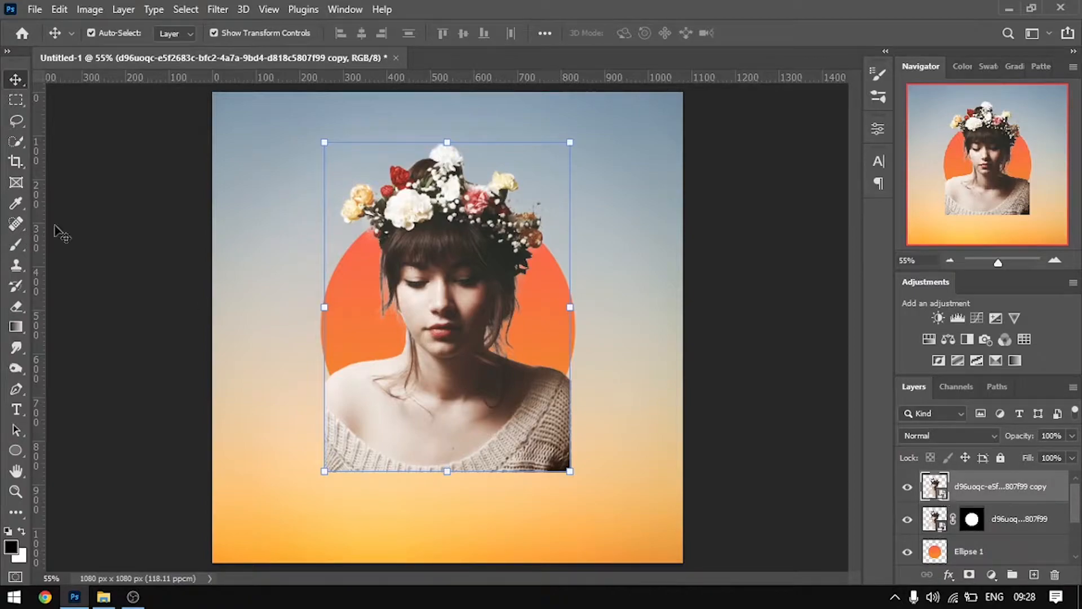
pyautogui.click(16, 306)
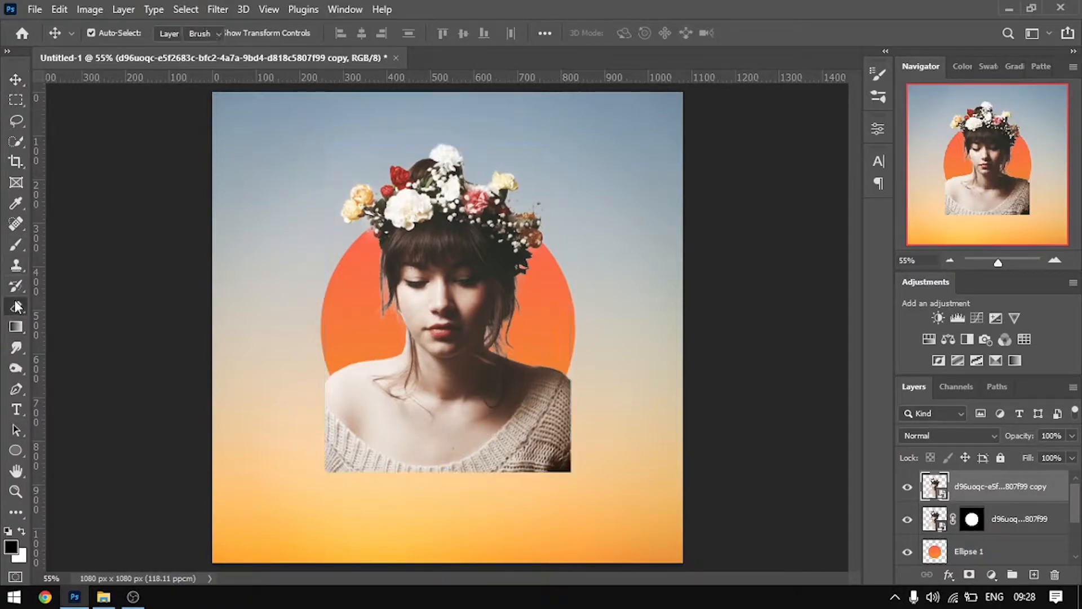
pyautogui.click(387, 443)
pyautogui.click(507, 239)
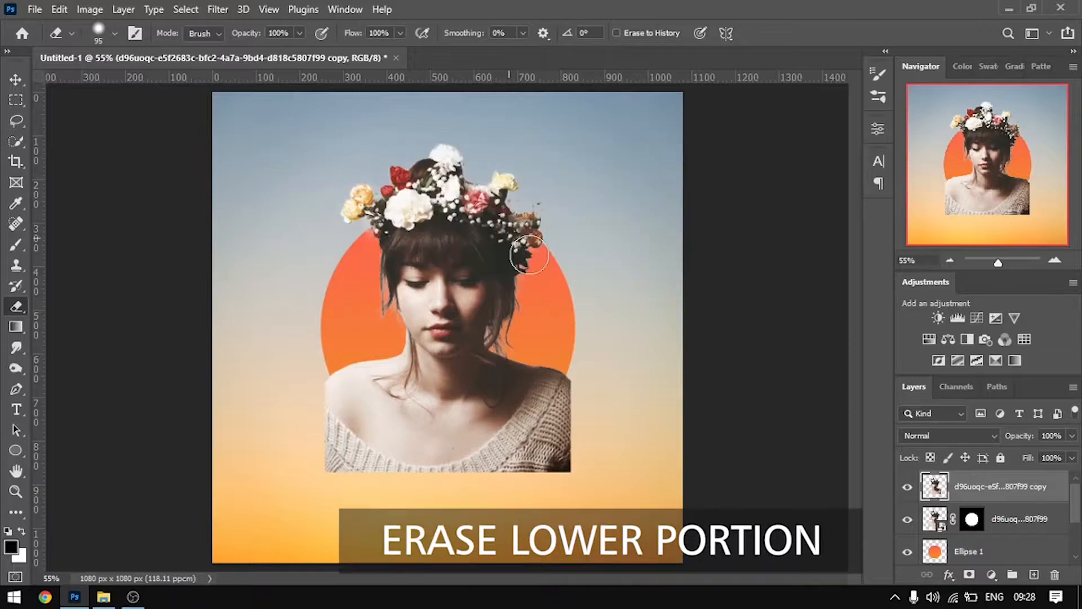
pyautogui.moveTo(573, 437)
pyautogui.mouseDown()
pyautogui.moveTo(547, 441)
pyautogui.moveTo(567, 366)
pyautogui.moveTo(544, 433)
pyautogui.moveTo(582, 458)
pyautogui.moveTo(597, 446)
pyautogui.moveTo(501, 472)
pyautogui.moveTo(529, 428)
pyautogui.moveTo(517, 446)
pyautogui.moveTo(426, 453)
pyautogui.moveTo(442, 452)
pyautogui.moveTo(339, 423)
pyautogui.moveTo(314, 384)
pyautogui.moveTo(346, 424)
pyautogui.moveTo(319, 368)
pyautogui.moveTo(330, 464)
pyautogui.moveTo(425, 466)
pyautogui.mouseUp()
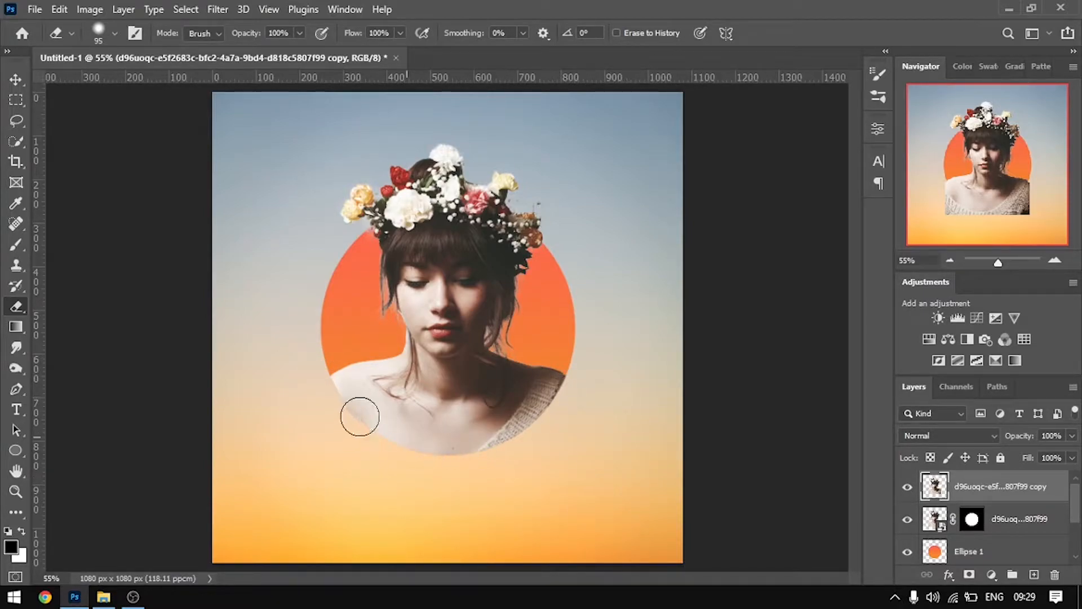
pyautogui.click(15, 81)
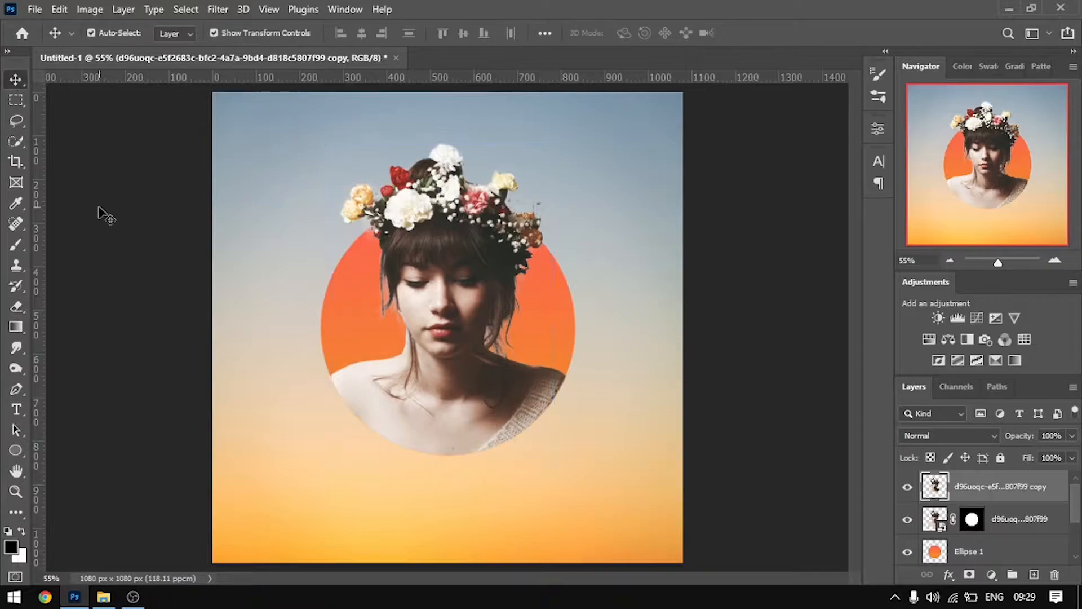
pyautogui.click(100, 210)
# Place the white cloud image from the Resources folder, scaled to about 8.18%, beside the woman's head near the canvas's right edge
pyautogui.click(103, 596)
pyautogui.click(765, 403)
pyautogui.moveTo(765, 402); pyautogui.dragTo(272, 372)
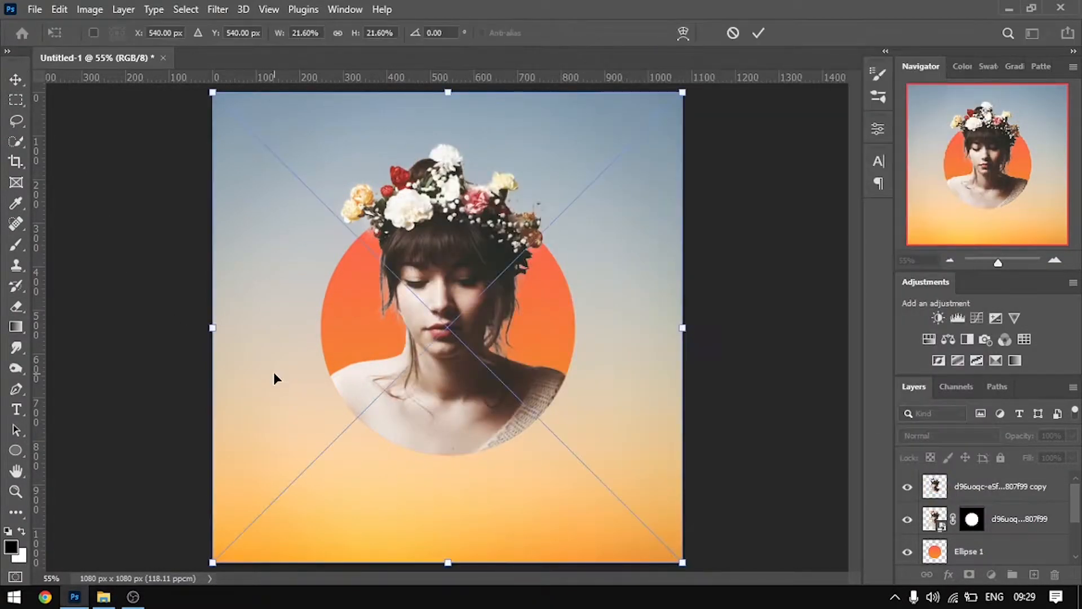
pyautogui.moveTo(683, 563); pyautogui.dragTo(386, 271)
pyautogui.moveTo(288, 196); pyautogui.dragTo(598, 274)
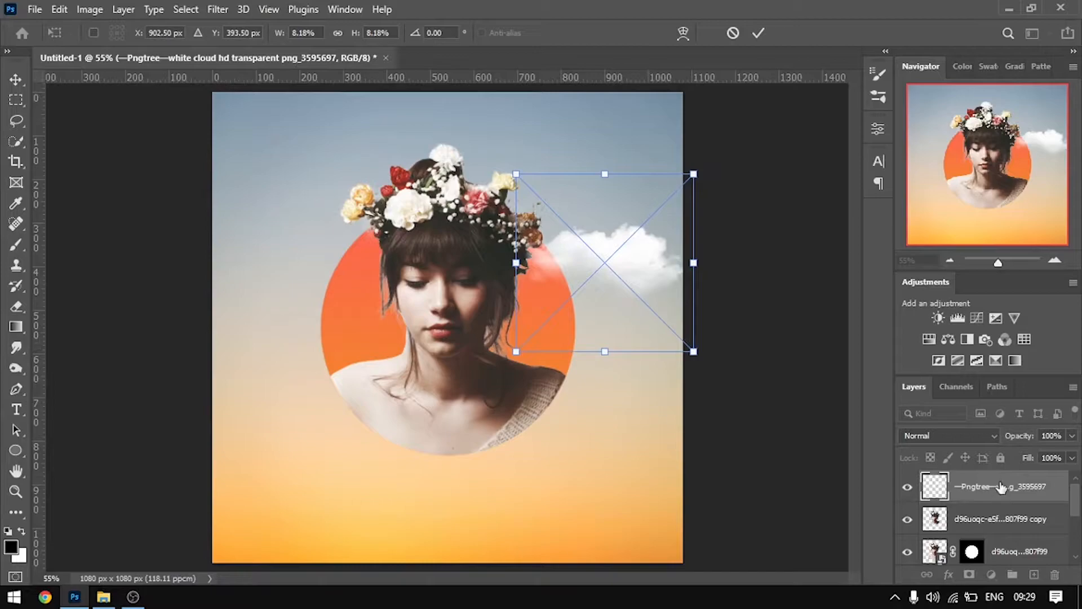
pyautogui.press('Return')
# Move the cloud layer below the circle layer and place the cloud in the canvas's upper-right corner, scaled to about 8.40%
pyautogui.moveTo(1000, 486); pyautogui.dragTo(1005, 560)
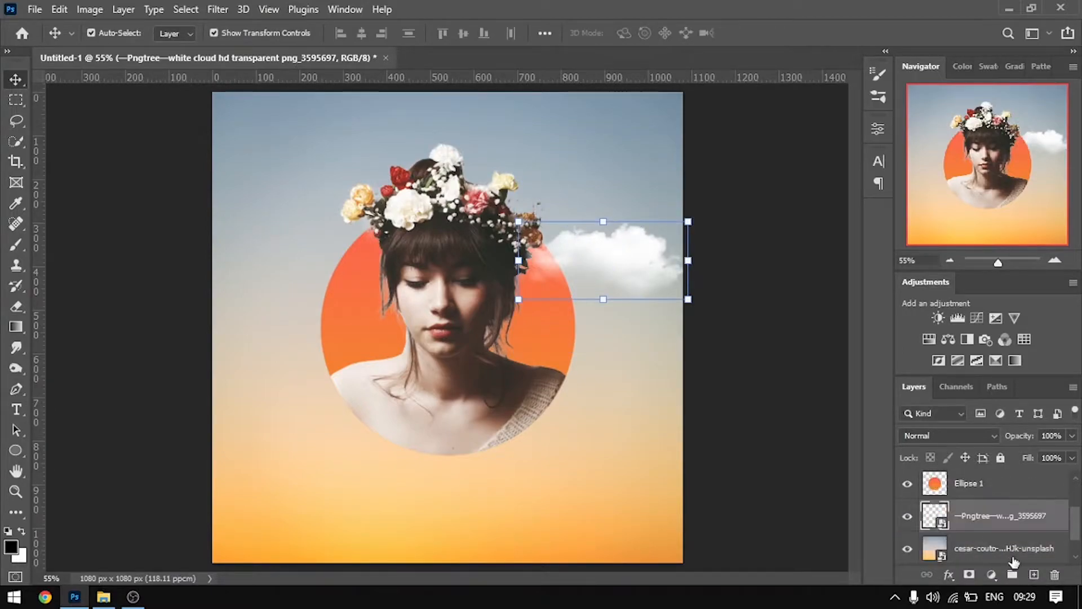
pyautogui.moveTo(651, 288); pyautogui.dragTo(715, 308)
pyautogui.moveTo(630, 236); pyautogui.dragTo(614, 203)
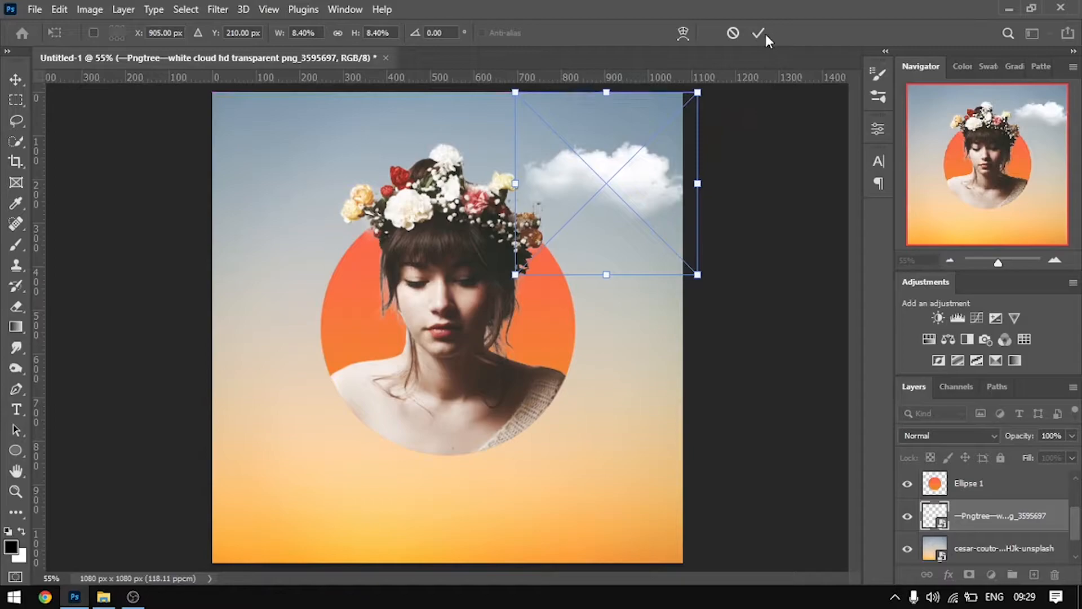
pyautogui.click(759, 33)
# Arrange two large clouds by duplicating the existing one, with one in the canvas's upper-left corner and the copy at the lower right
pyautogui.moveTo(639, 169); pyautogui.dragTo(622, 464)
pyautogui.click(817, 176)
pyautogui.click(762, 202)
pyautogui.click(785, 345)
pyautogui.click(658, 462)
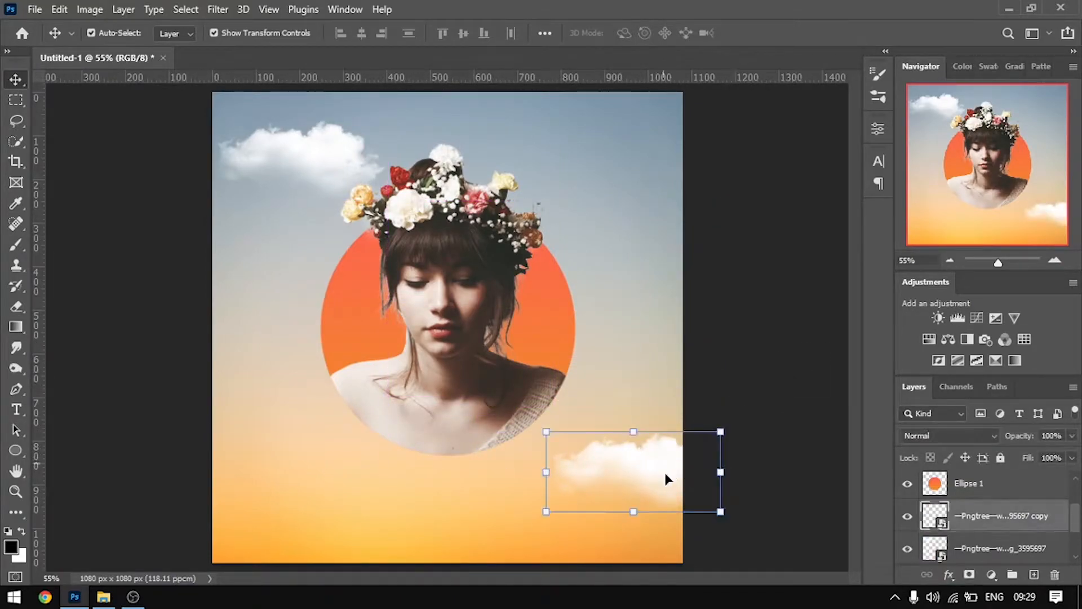
# Scale the lower-right cloud copy to about 5.90% and position it fully inside the canvas
pyautogui.click(728, 510)
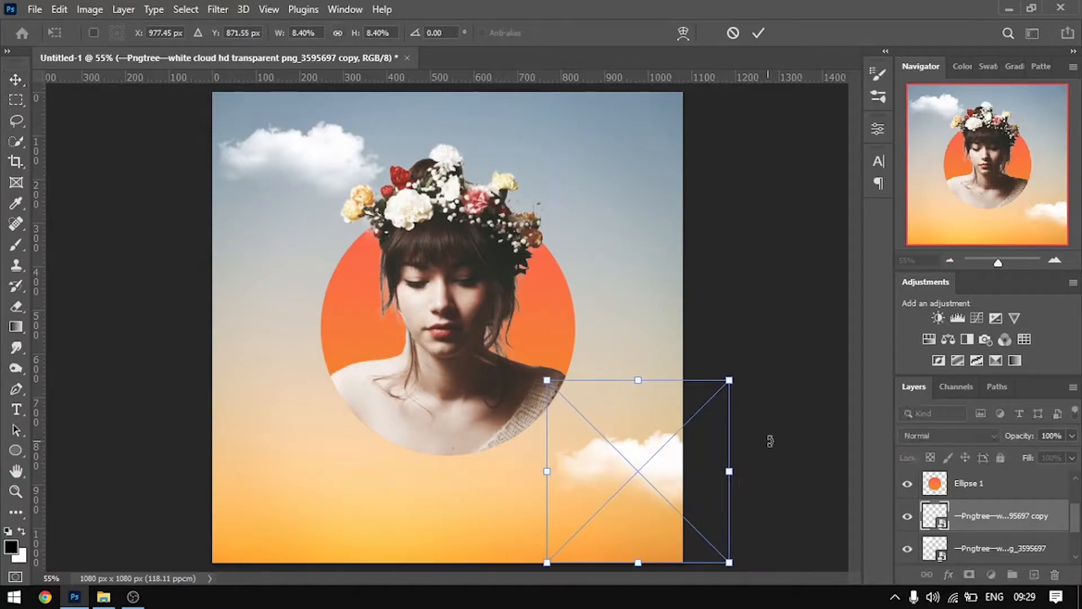
pyautogui.moveTo(730, 379); pyautogui.dragTo(680, 434)
pyautogui.moveTo(635, 512); pyautogui.dragTo(642, 492)
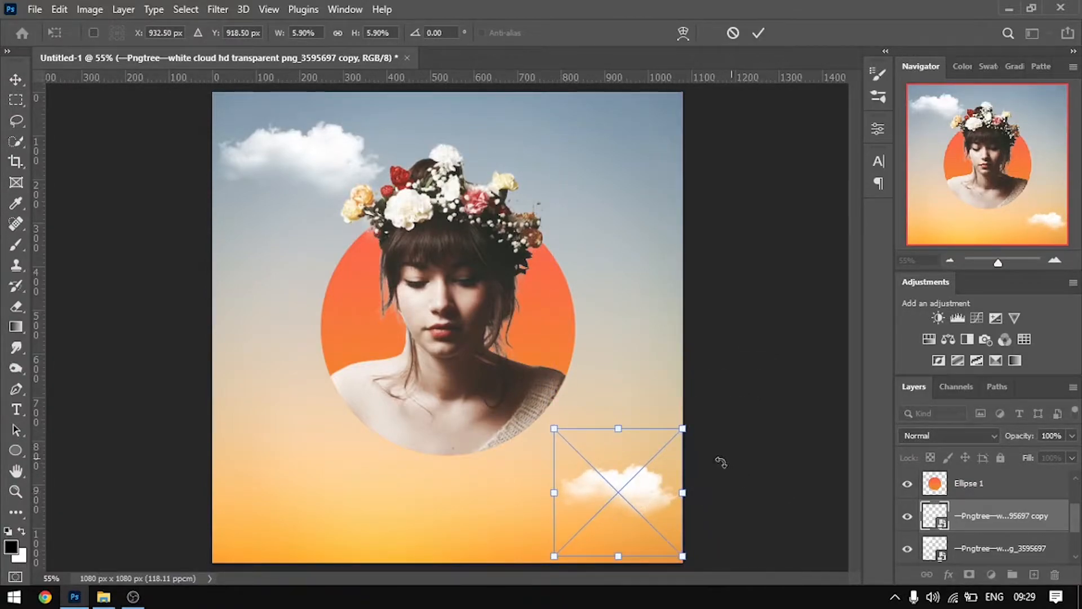
pyautogui.click(758, 33)
# Duplicate the small cloud to add one above the flower crown's right side and another at the right edge beside the circle
pyautogui.moveTo(641, 506); pyautogui.dragTo(630, 261)
pyautogui.click(781, 186)
pyautogui.click(734, 146)
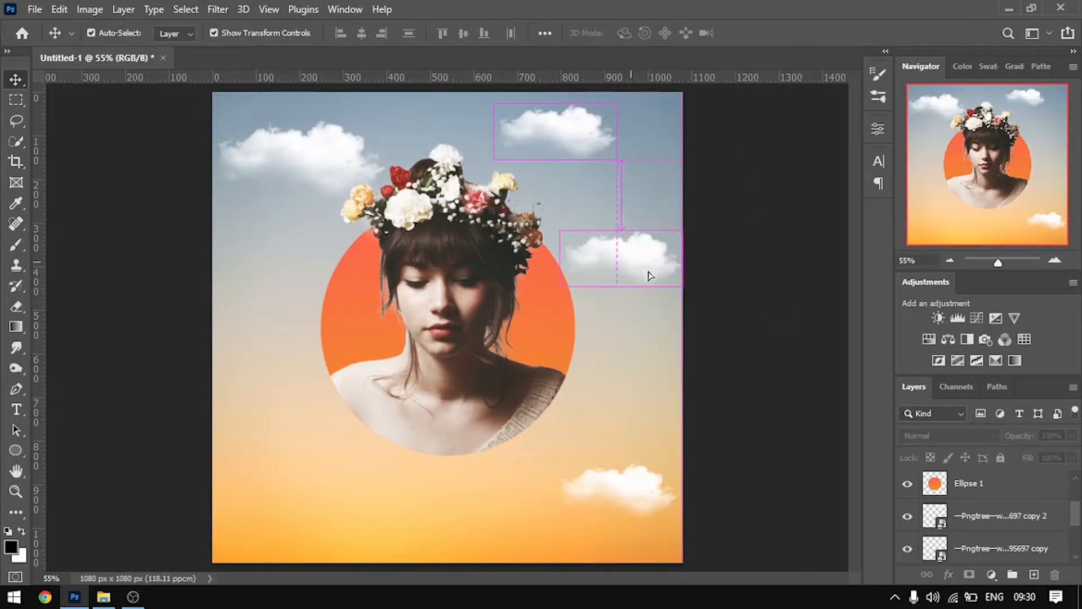
# Place the right-edge cloud's layer between the portrait and circle layers, and move the cloud across the circle's left edge behind the woman's hair
pyautogui.moveTo(990, 528); pyautogui.dragTo(1015, 509)
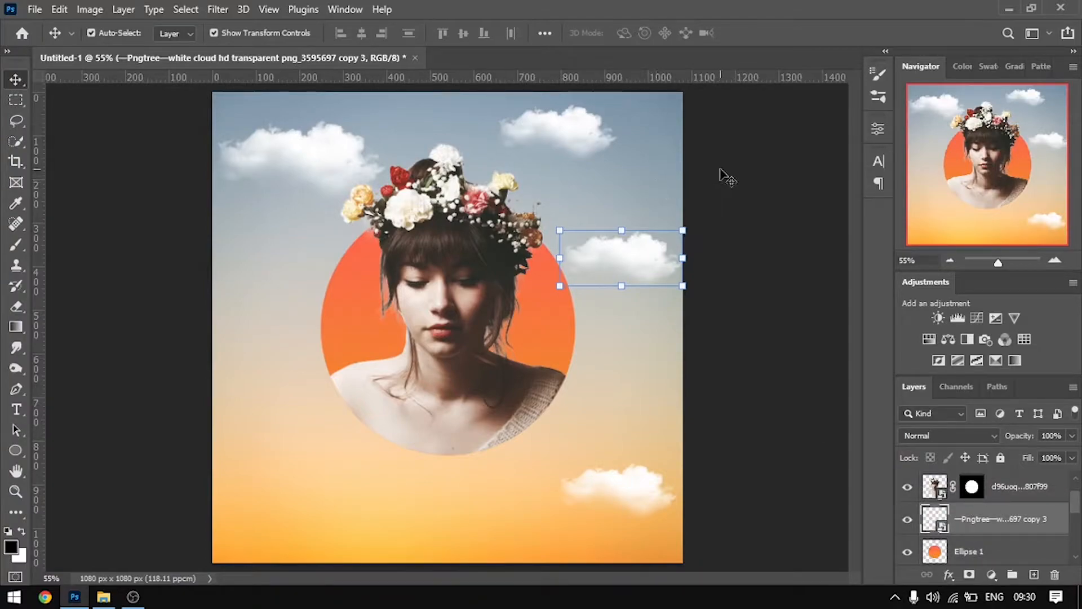
pyautogui.click(690, 167)
pyautogui.click(574, 150)
pyautogui.moveTo(638, 265); pyautogui.dragTo(359, 316)
pyautogui.click(742, 294)
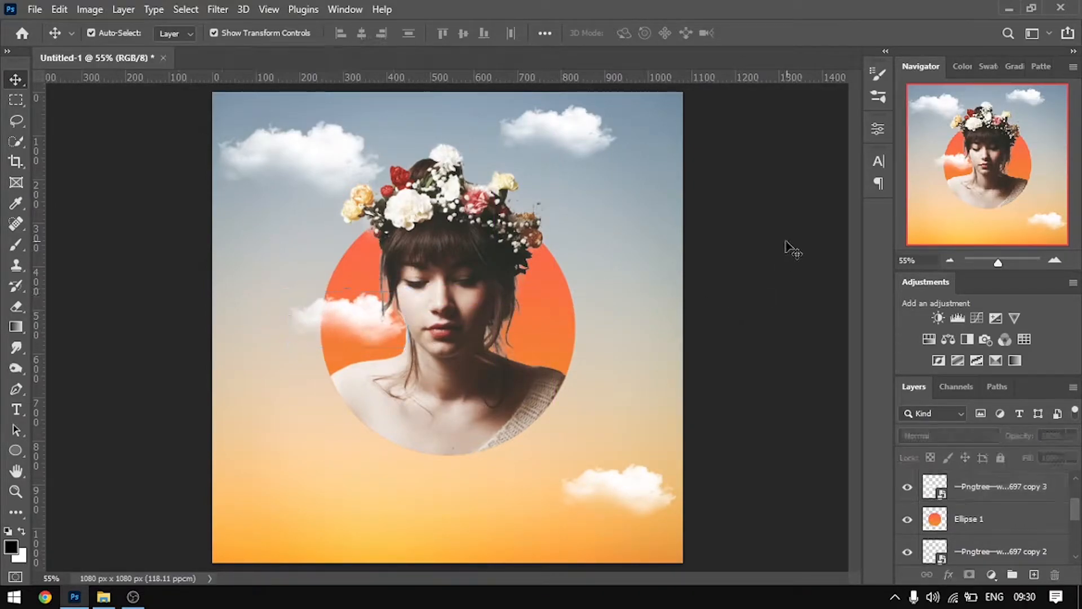
# Duplicate the circle's left-edge cloud, put the copy above the portrait layers, and position it slightly narrowed over the shoulder at the circle's lower-right edge
pyautogui.click(344, 321)
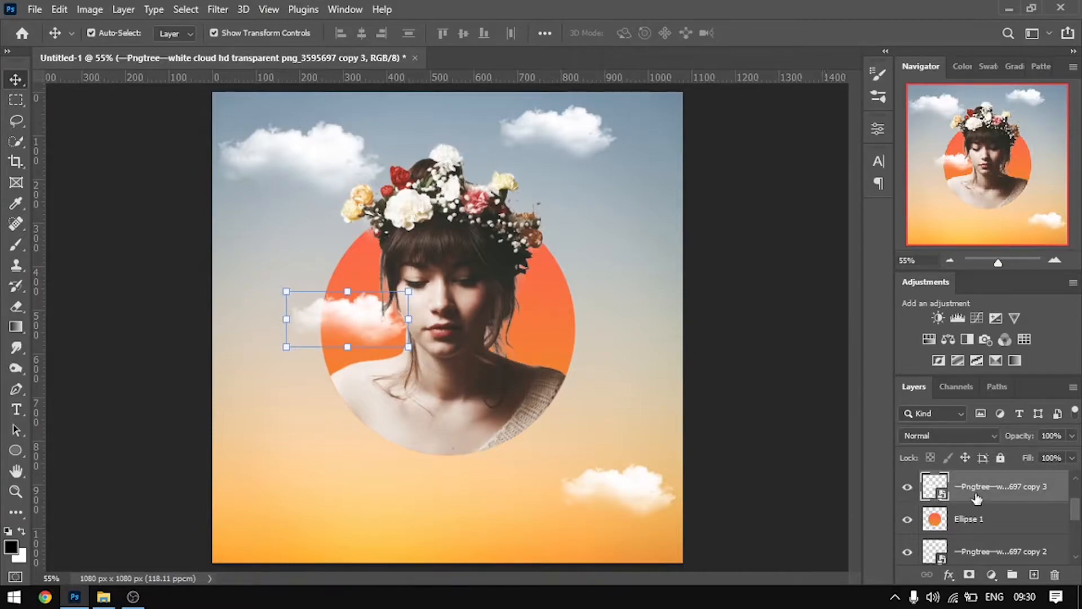
pyautogui.keyDown('alt'); pyautogui.moveTo(349, 331); pyautogui.dragTo(599, 335); pyautogui.keyUp('alt')
pyautogui.moveTo(995, 486)
pyautogui.mouseDown()
pyautogui.moveTo(1019, 462)
pyautogui.moveTo(1000, 502)
pyautogui.moveTo(1007, 475)
pyautogui.mouseUp()
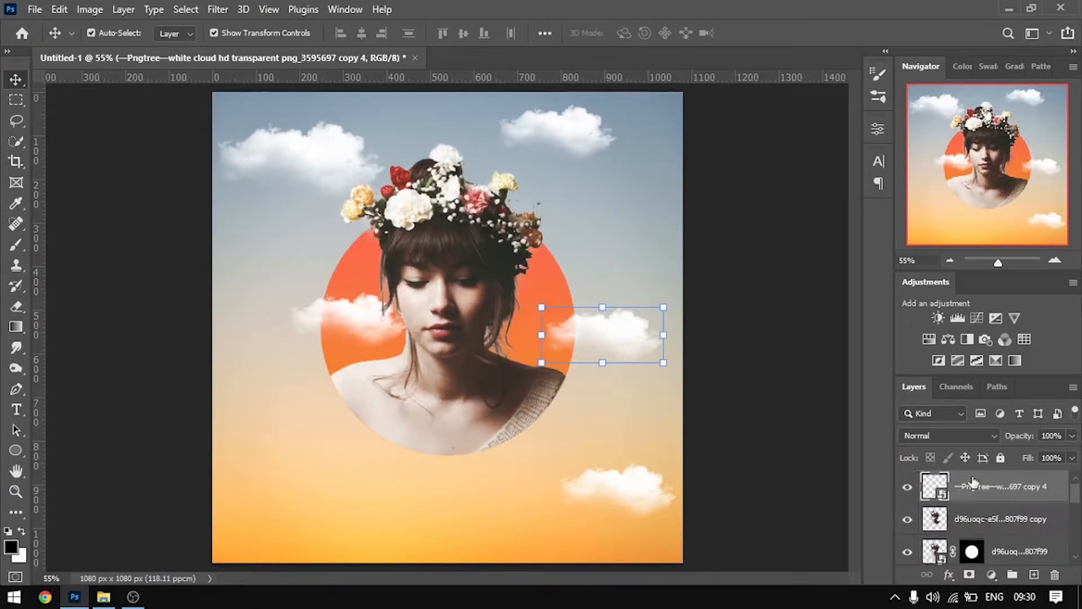
pyautogui.moveTo(600, 326); pyautogui.dragTo(555, 377)
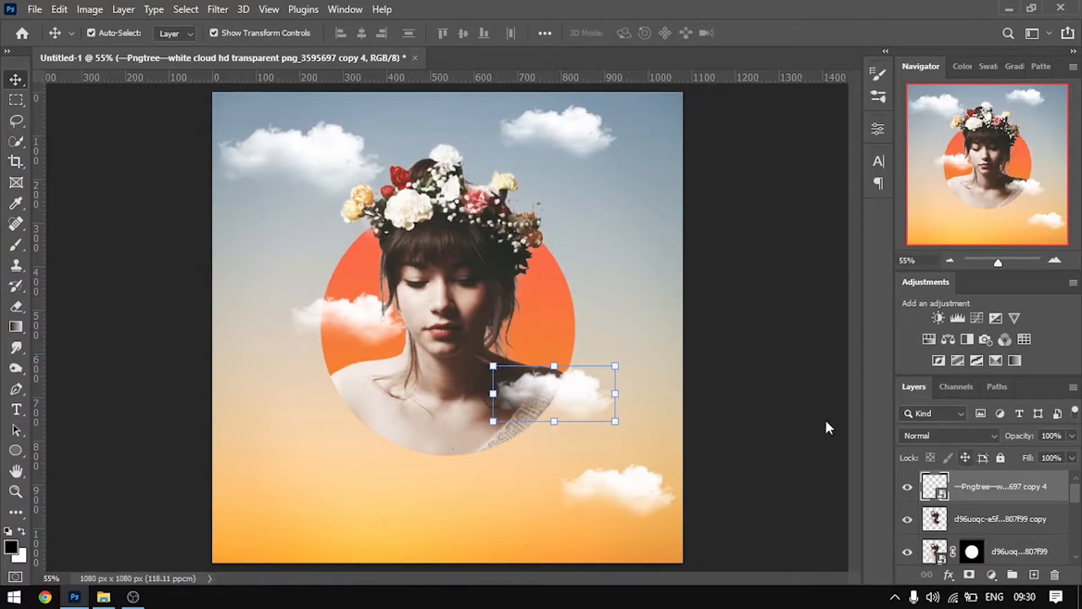
pyautogui.moveTo(604, 397); pyautogui.dragTo(610, 373)
pyautogui.click(759, 35)
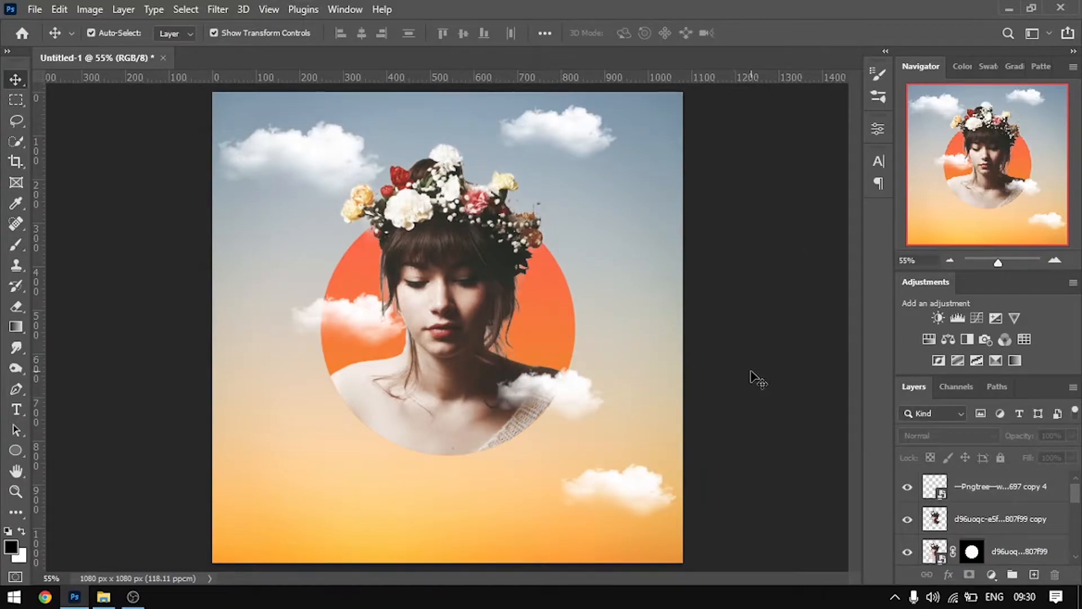
pyautogui.click(575, 388)
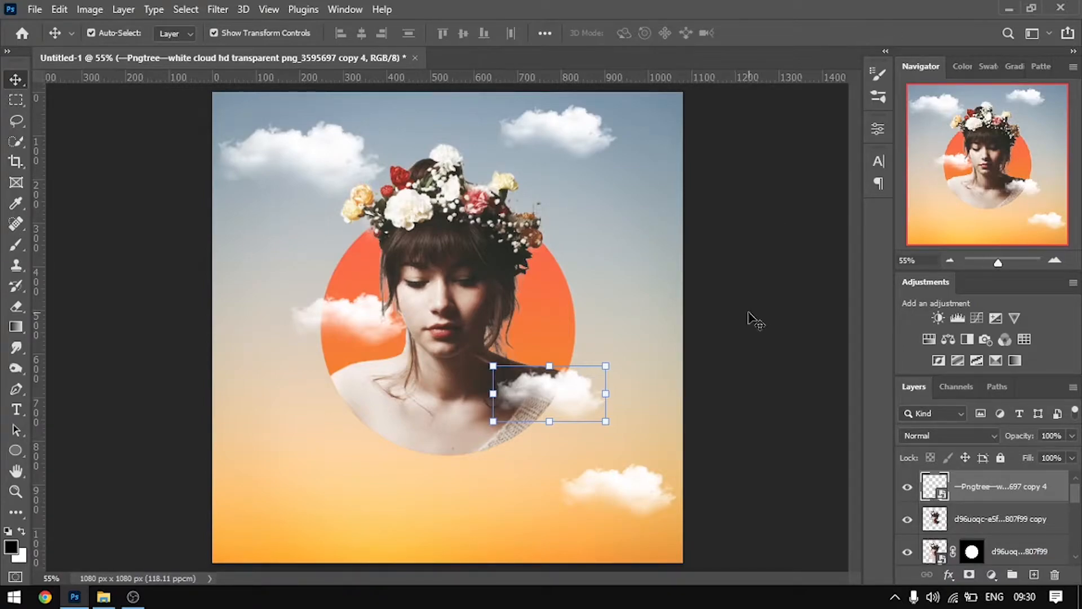
# Duplicate the upper-right cloud beside the lower-right one, overlapping its left side, with its width set to 5.02% and its opacity reduced
pyautogui.click(572, 138)
pyautogui.moveTo(572, 137); pyautogui.dragTo(605, 519)
pyautogui.moveTo(1070, 438); pyautogui.dragTo(1061, 453)
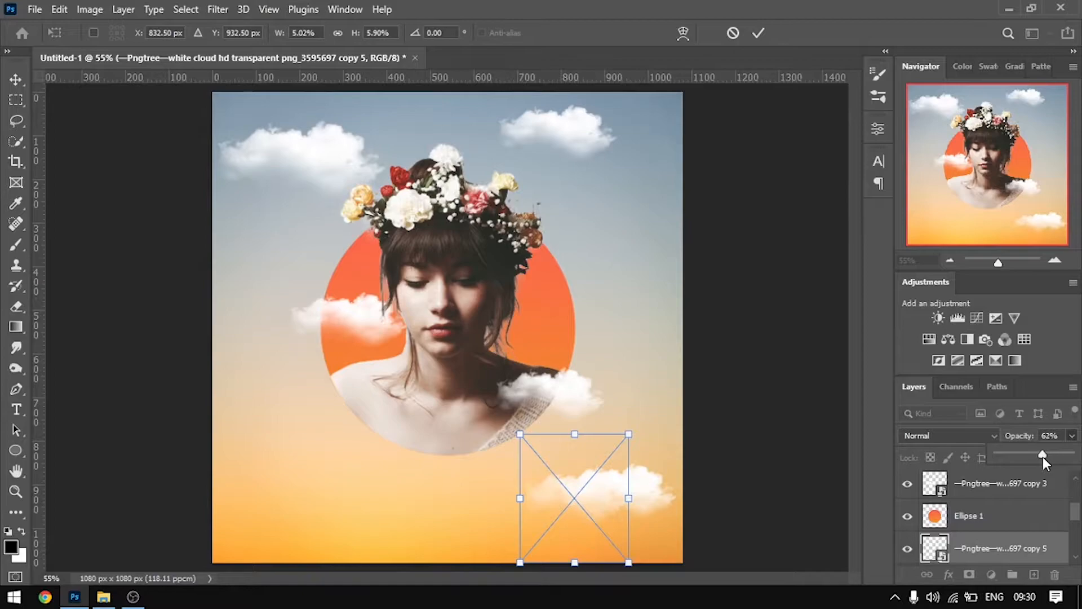
pyautogui.moveTo(1034, 457); pyautogui.dragTo(1033, 456)
pyautogui.click(759, 35)
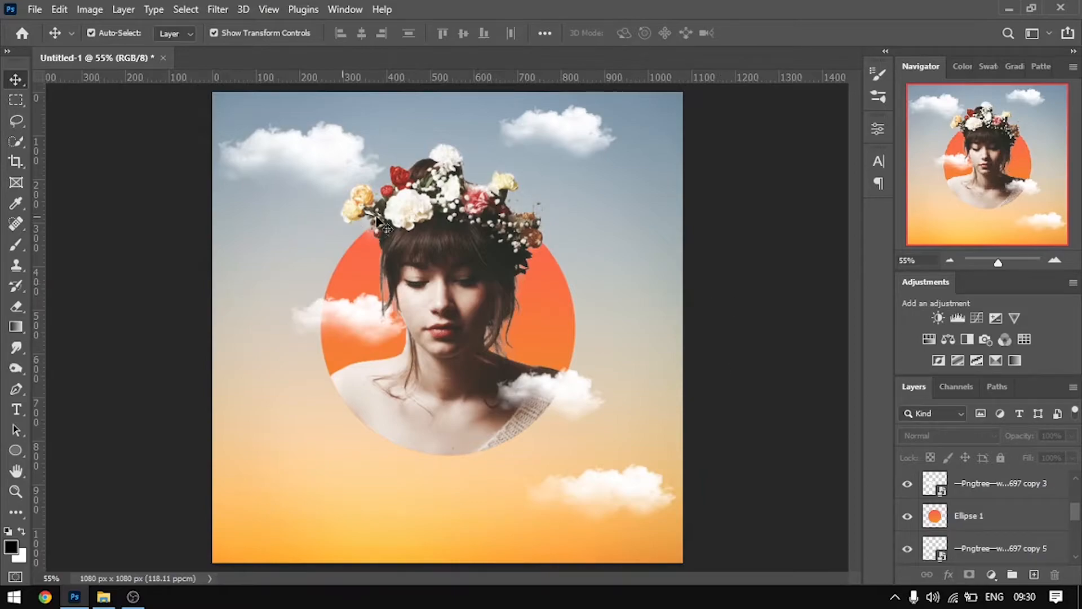
# Lower the opacity of the upper-right cloud and of the cloud crossing the circle's left edge
pyautogui.click(577, 138)
pyautogui.click(1073, 436)
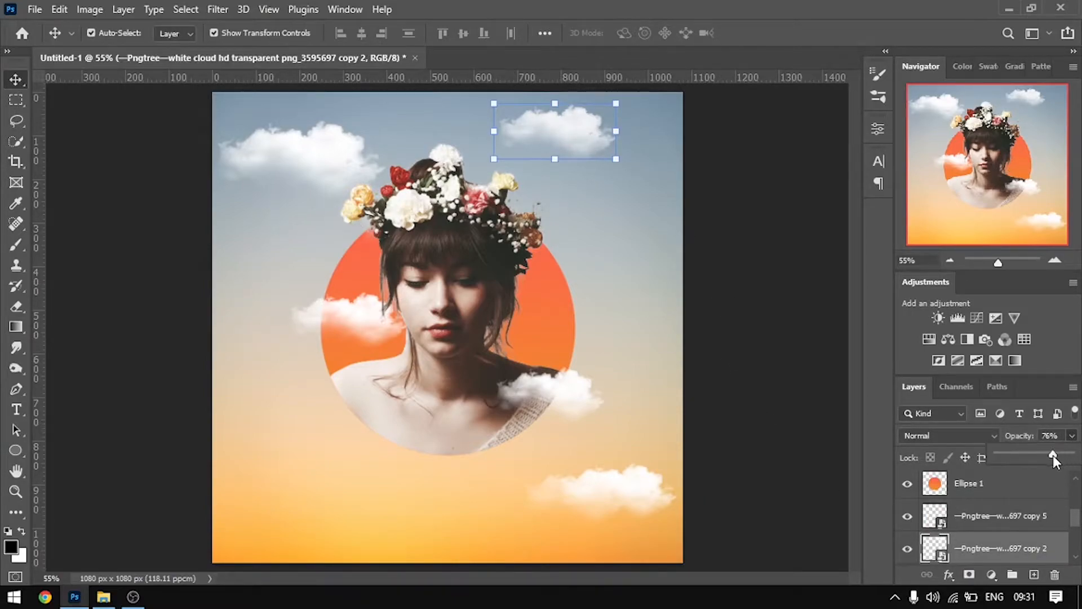
pyautogui.click(809, 309)
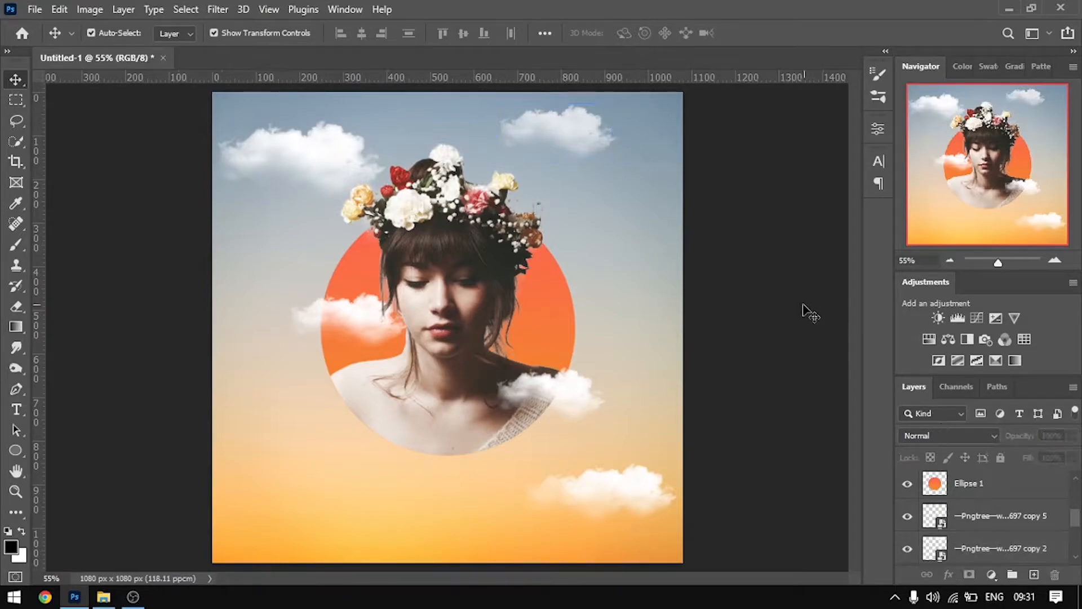
pyautogui.click(357, 314)
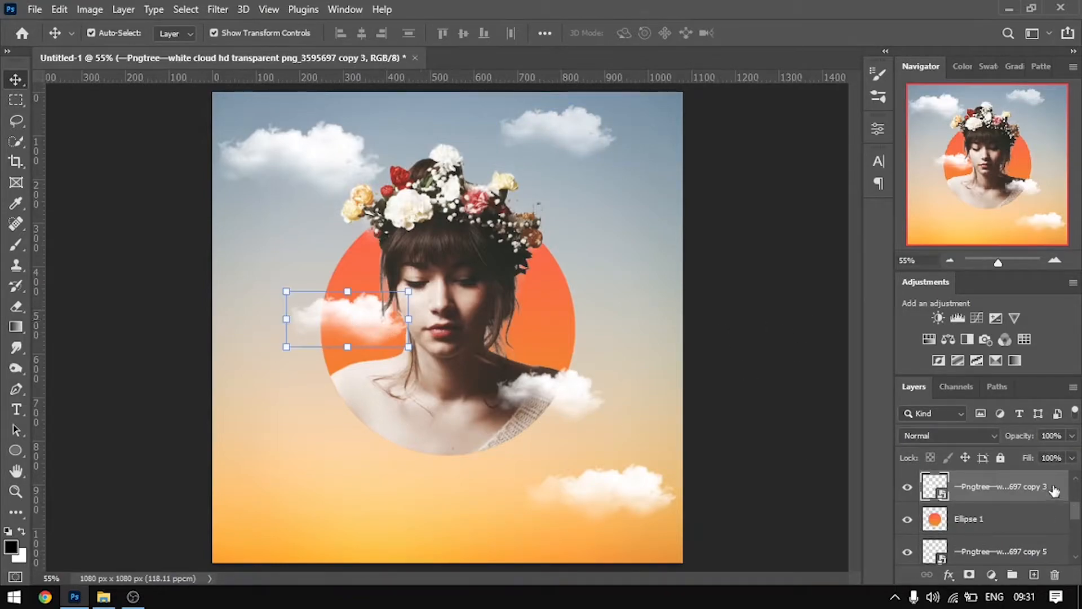
pyautogui.click(1071, 437)
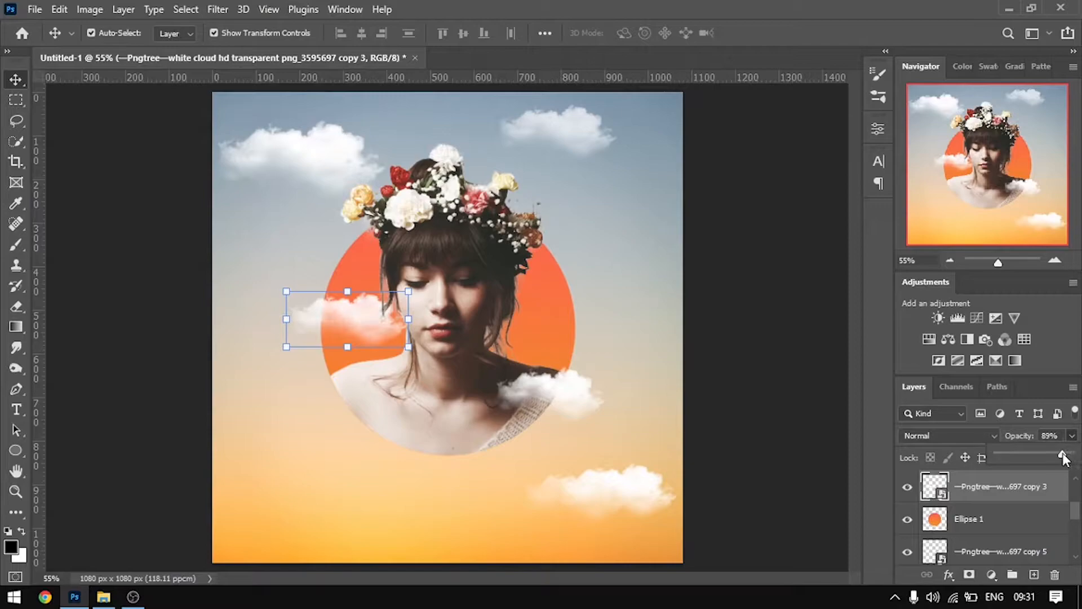
pyautogui.click(802, 331)
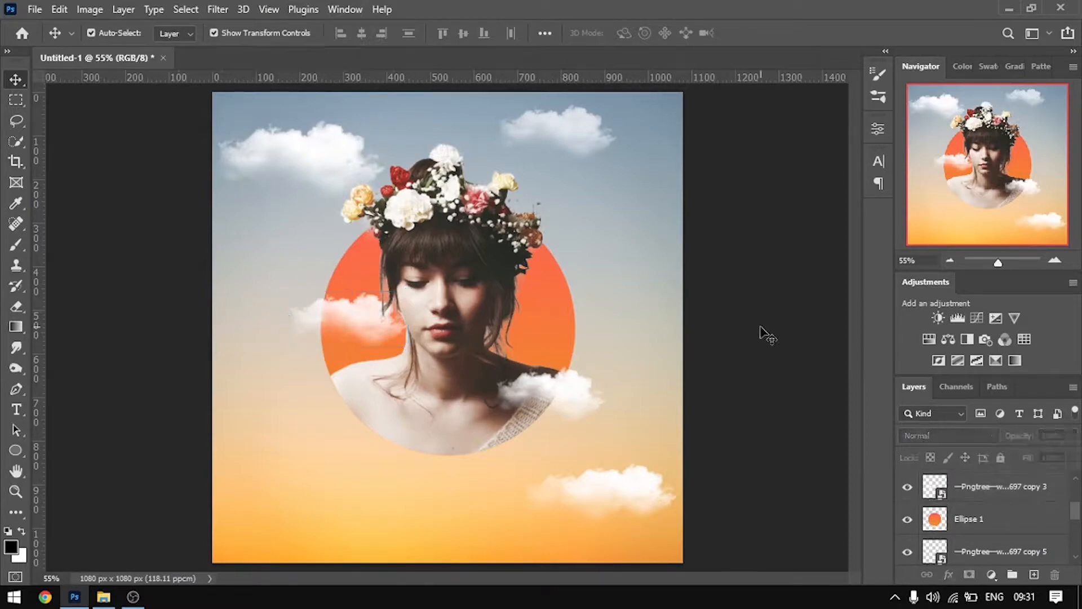
# Place the 18-pink-rose-png-image-picture-download image, scale it to about 8.79%, and position it beside the woman's neck at the circle's right edge
pyautogui.scroll(3, 398, 340)
pyautogui.scroll(3, 437, 360)
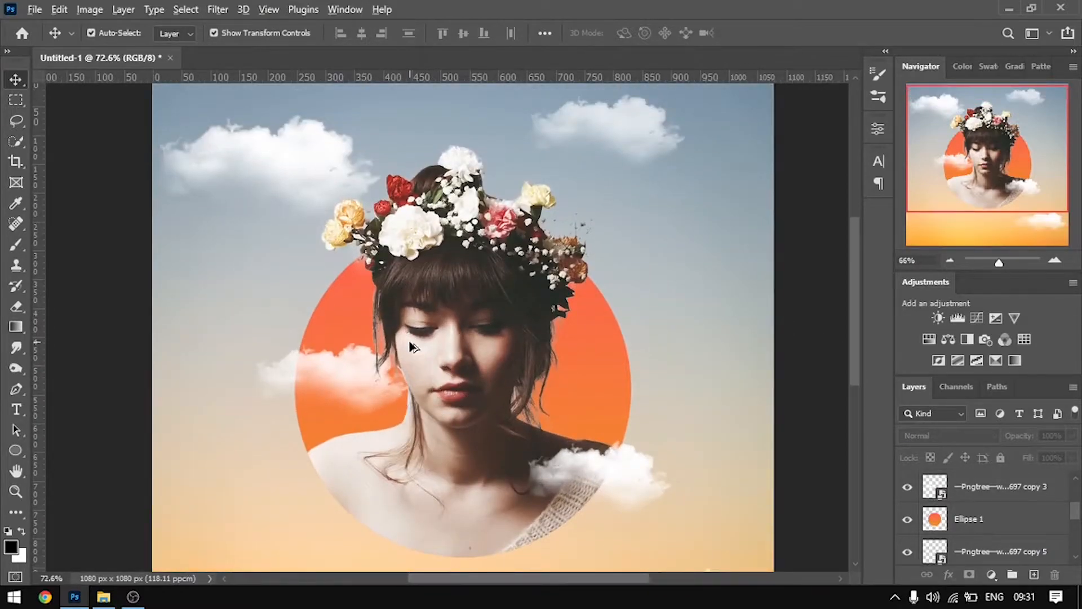
pyautogui.scroll(-3, 410, 344)
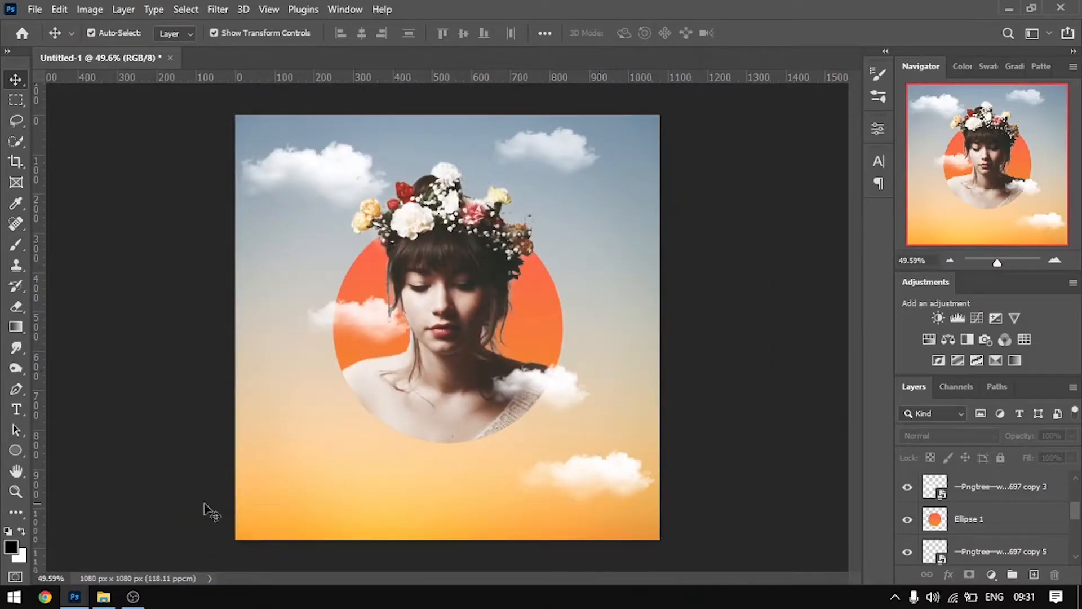
pyautogui.click(103, 596)
pyautogui.scroll(1, 701, 327)
pyautogui.moveTo(665, 265); pyautogui.dragTo(310, 316)
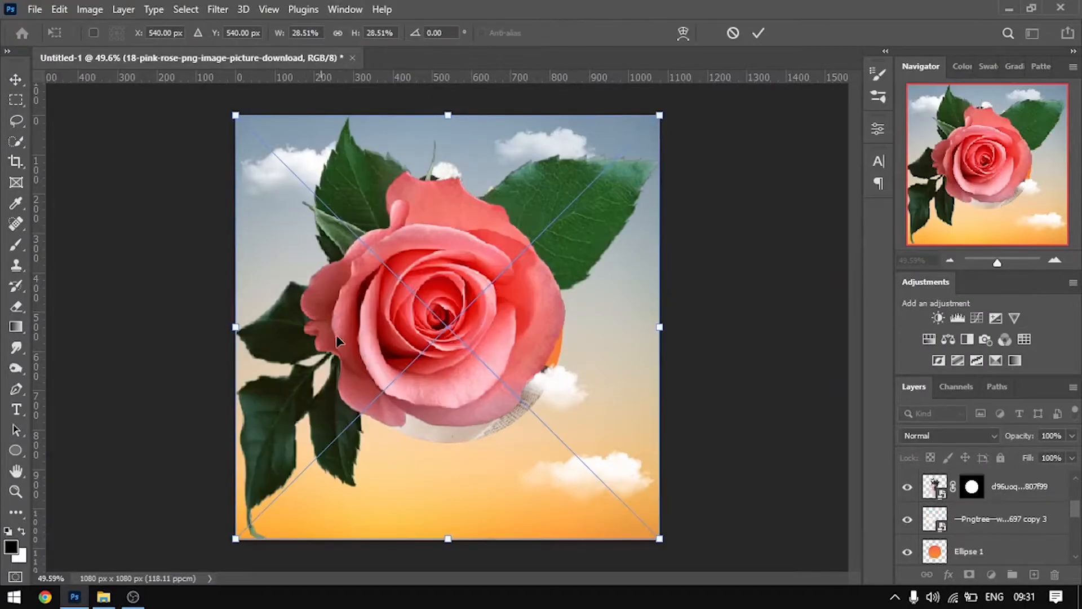
pyautogui.moveTo(659, 541); pyautogui.dragTo(375, 266)
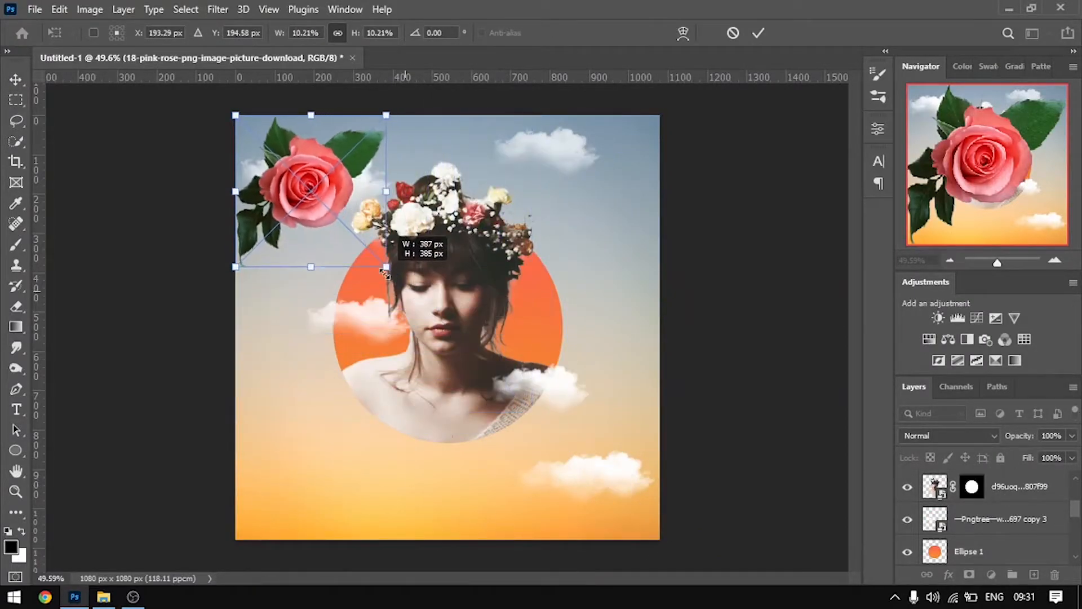
pyautogui.moveTo(274, 202); pyautogui.dragTo(532, 358)
pyautogui.moveTo(638, 421); pyautogui.dragTo(617, 403)
pyautogui.moveTo(556, 350); pyautogui.dragTo(549, 352)
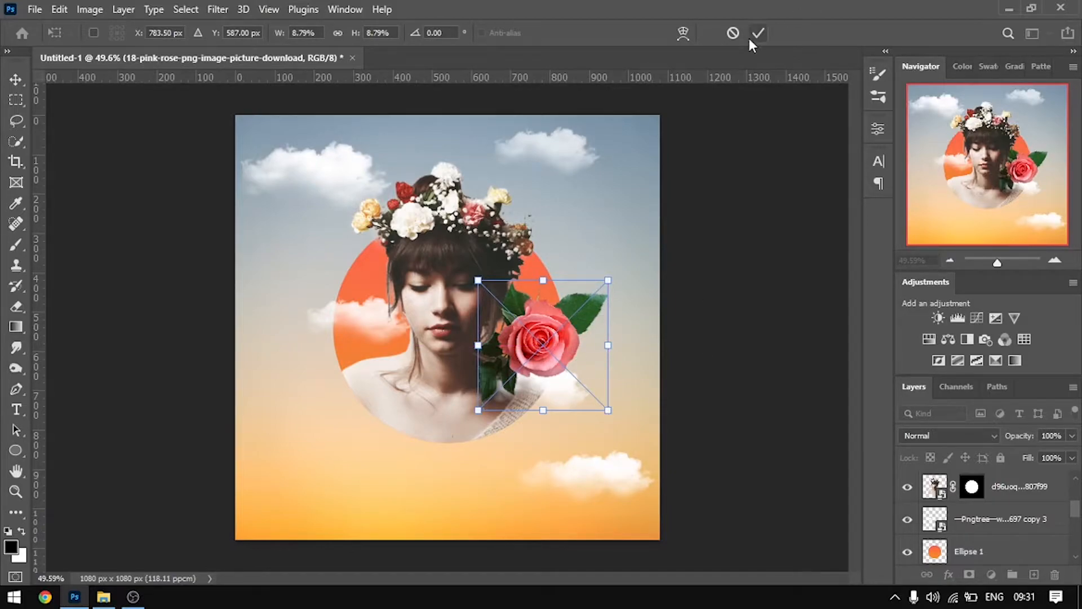
pyautogui.press('Return')
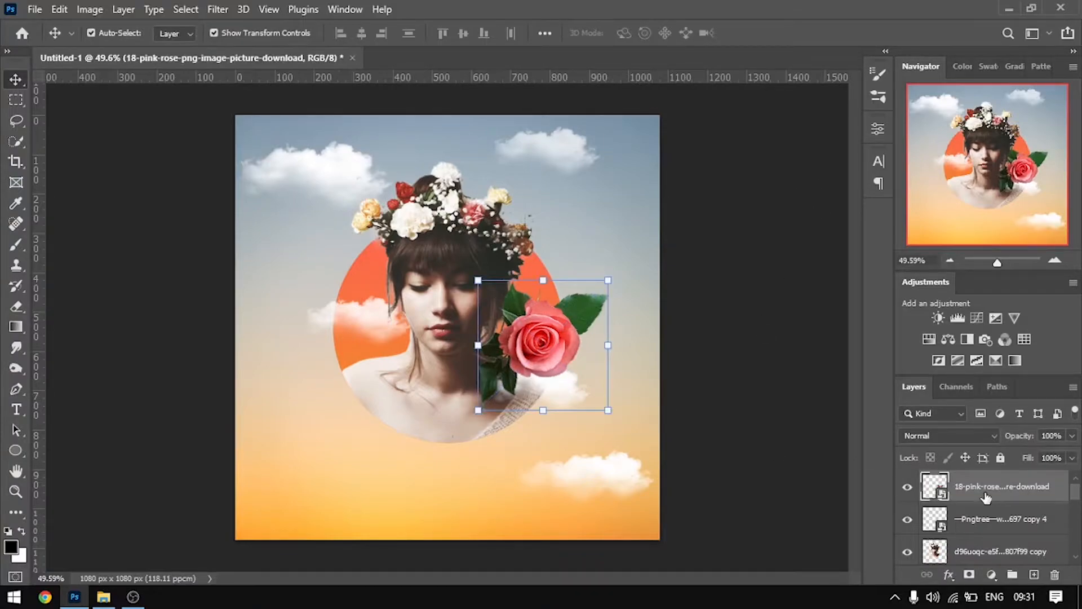
# Move the rose layer behind the portrait layers, and duplicate it so the copy sits above them but beneath the shoulder cloud
pyautogui.moveTo(977, 497); pyautogui.dragTo(1004, 526)
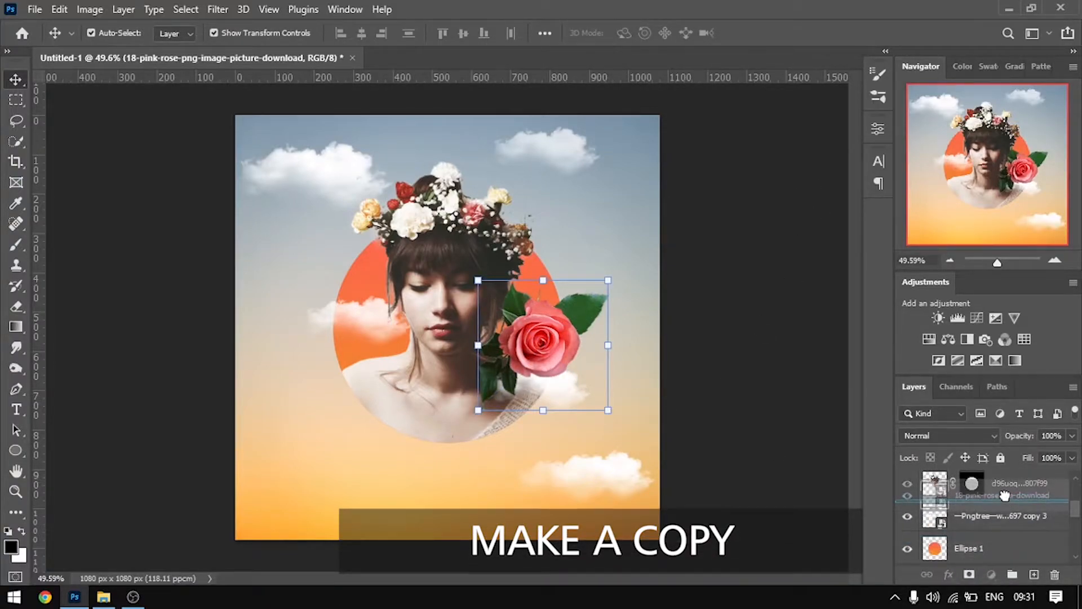
pyautogui.click(732, 362)
pyautogui.click(556, 349)
pyautogui.scroll(1, 998, 526)
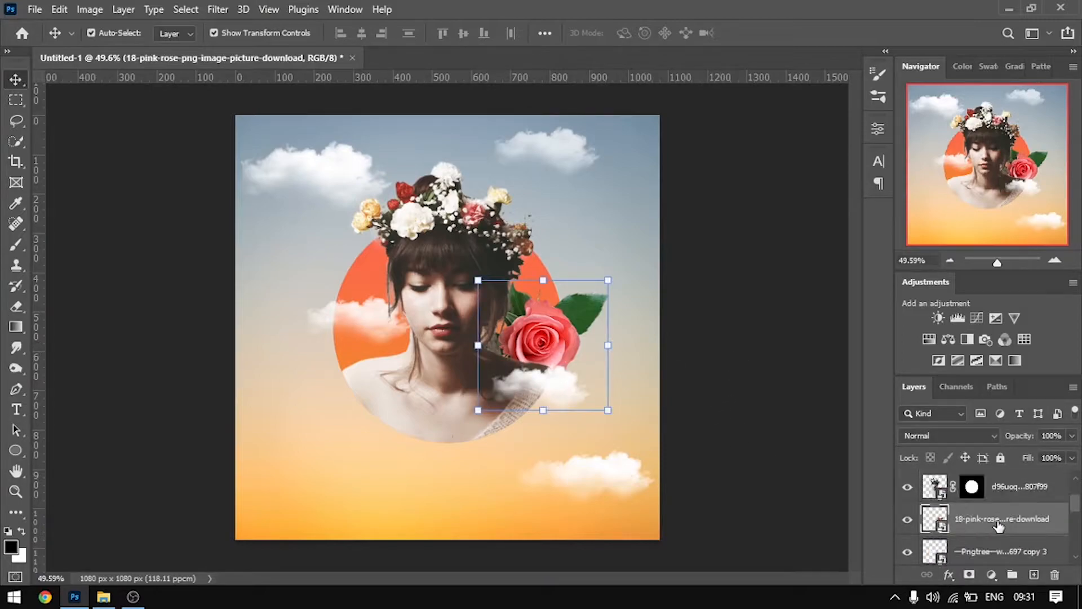
pyautogui.moveTo(980, 526); pyautogui.dragTo(990, 505)
pyautogui.click(763, 399)
# Add a layer mask to the upper rose copy that follows the rose's own outline
pyautogui.scroll(-2, 1003, 547)
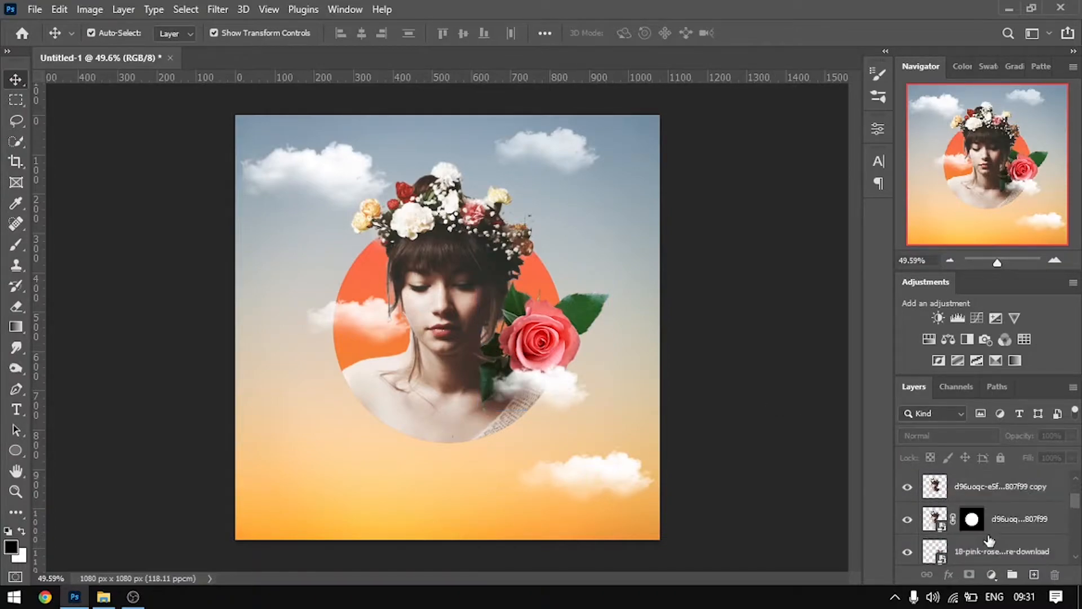
pyautogui.scroll(-1, 989, 540)
pyautogui.click(532, 342)
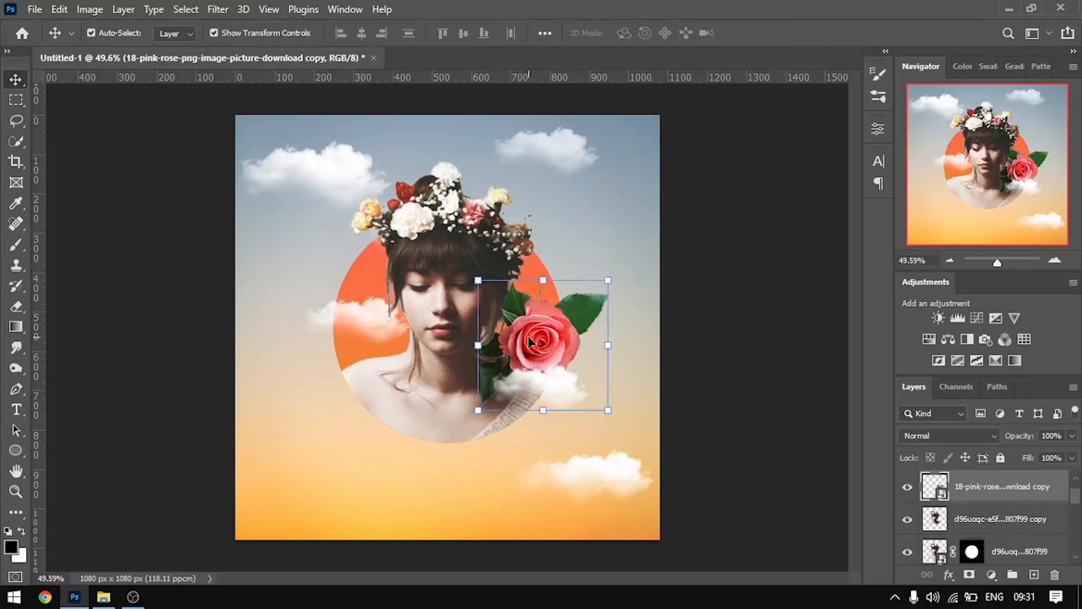
pyautogui.scroll(5, 560, 372)
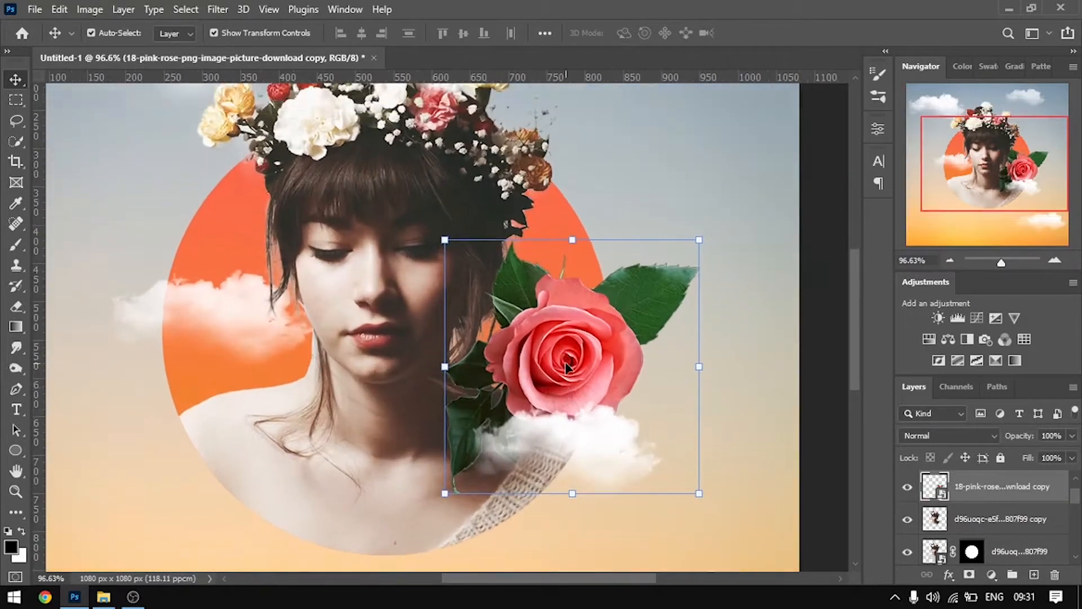
pyautogui.scroll(3, 559, 397)
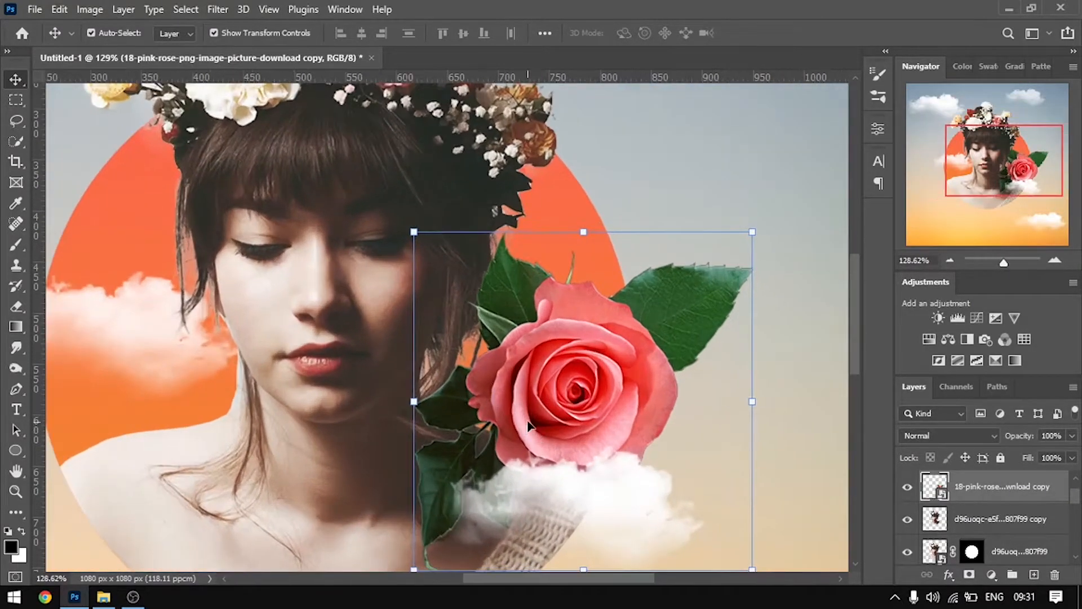
pyautogui.moveTo(969, 494); pyautogui.dragTo(970, 575)
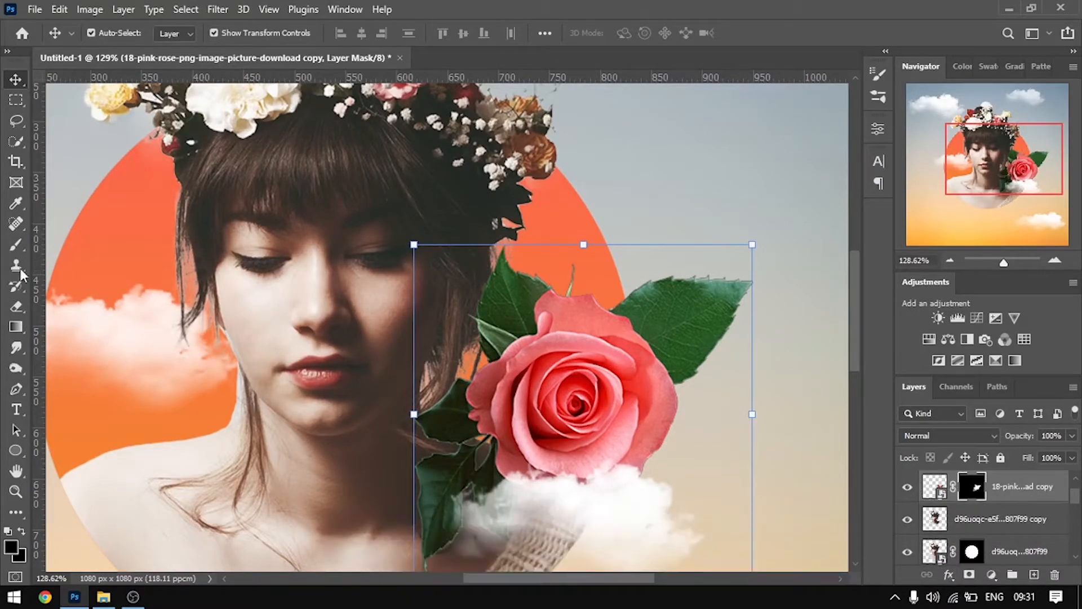
# Paint black on the rose copy's mask to bring the hair in front of the leaves, refining with a 62 px brush at 52% hardness
pyautogui.click(12, 243)
pyautogui.scroll(1, 533, 359)
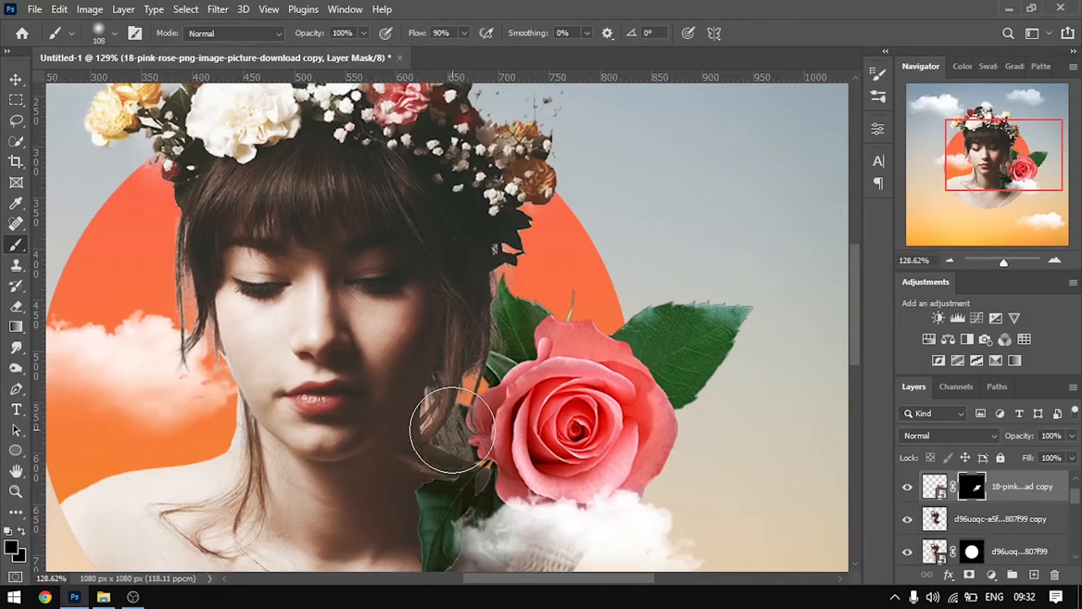
pyautogui.scroll(3, 498, 431)
pyautogui.rightClick(561, 392)
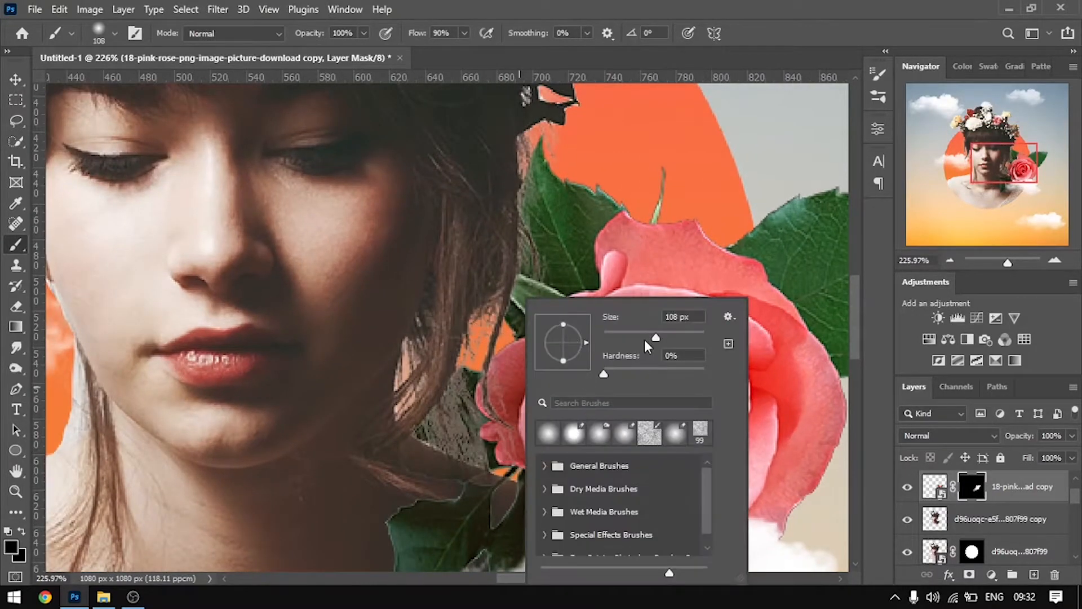
pyautogui.moveTo(654, 337); pyautogui.dragTo(642, 337)
pyautogui.moveTo(603, 373); pyautogui.dragTo(655, 374)
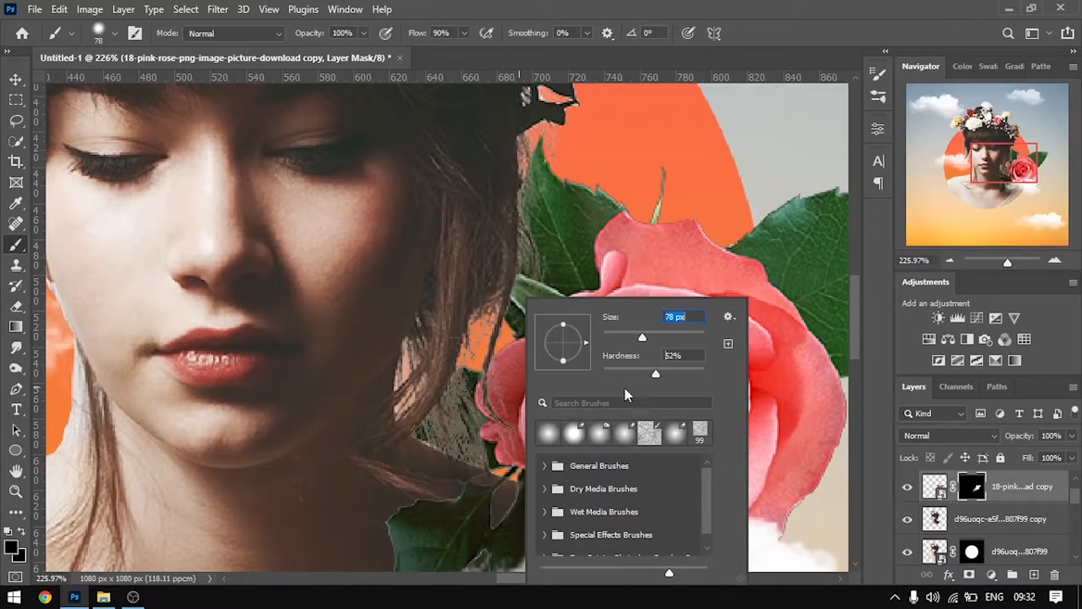
pyautogui.moveTo(636, 338); pyautogui.dragTo(634, 338)
pyautogui.click(436, 429)
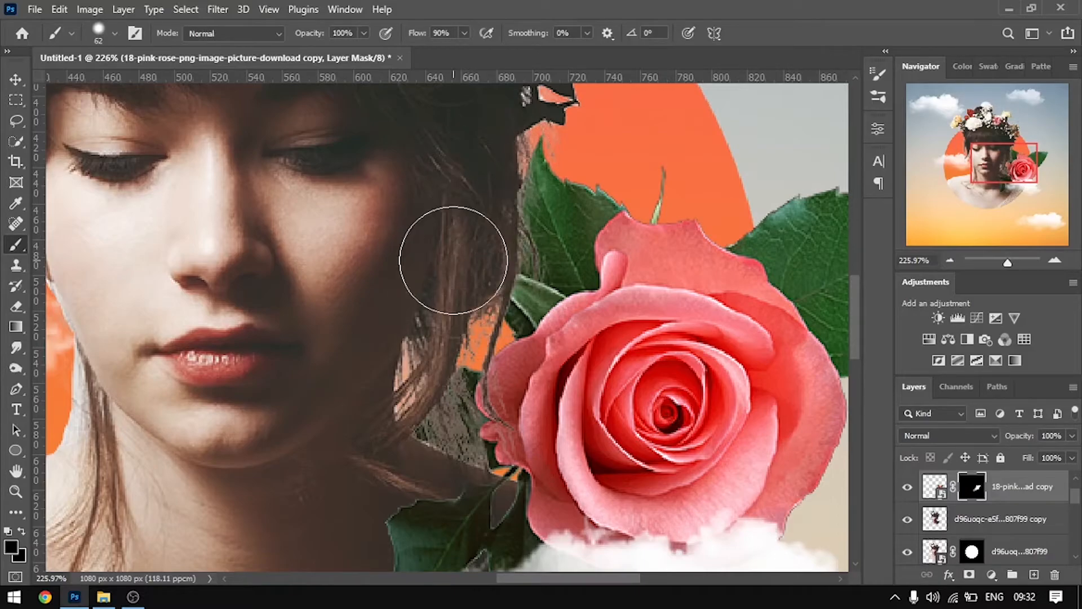
# Examine how the masked rose and its leaves blend with the woman's hair, shoulder and the cloud
pyautogui.scroll(-5, 454, 241)
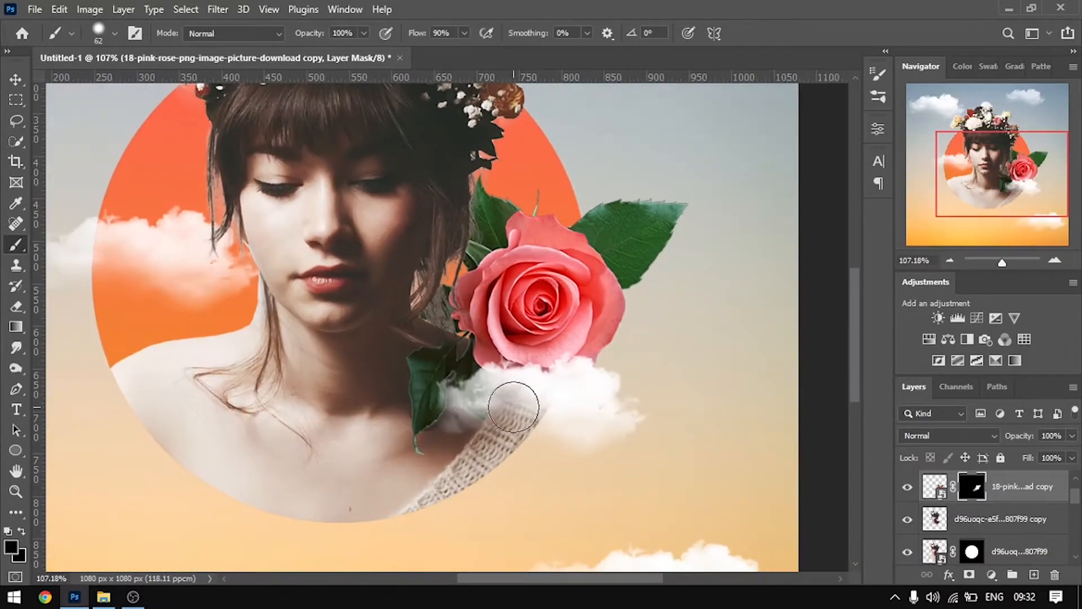
pyautogui.scroll(1, 518, 410)
pyautogui.scroll(-2, 510, 416)
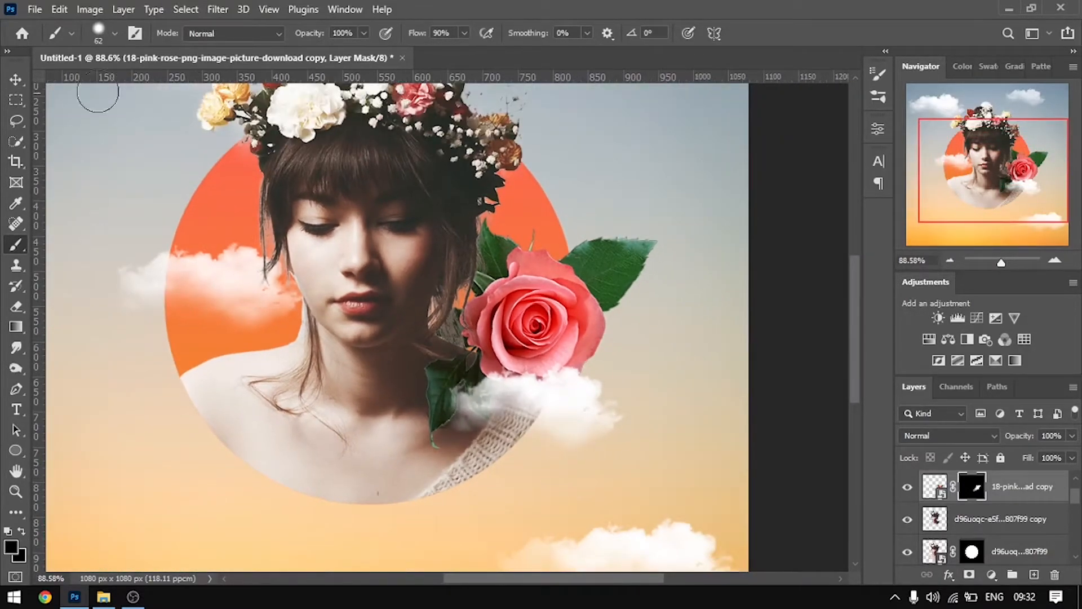
pyautogui.click(13, 83)
pyautogui.click(778, 261)
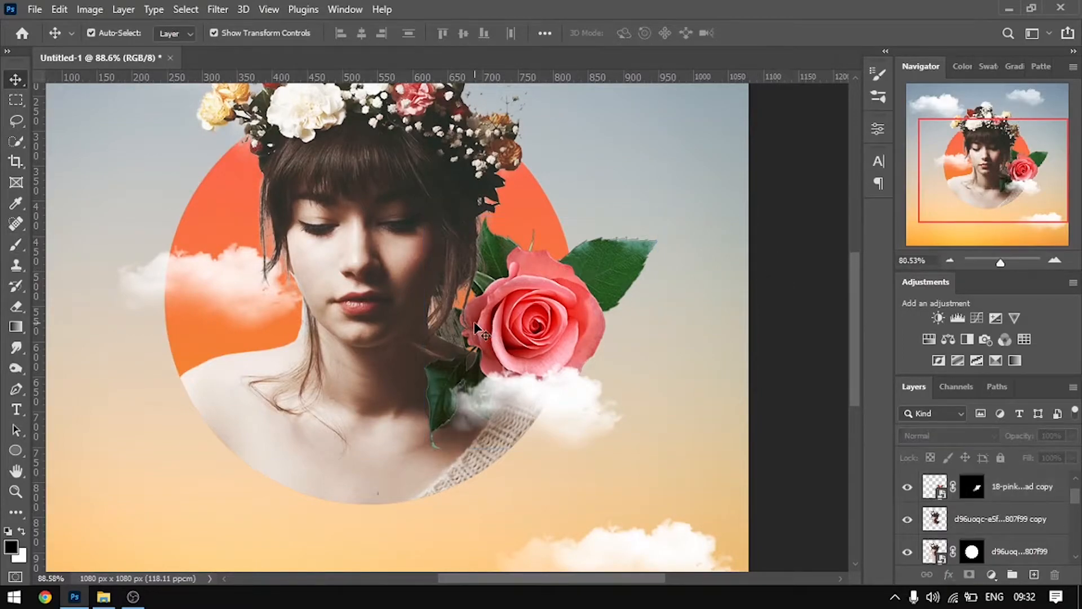
pyautogui.hotkey('ctrl', '0')
pyautogui.scroll(5, 538, 375)
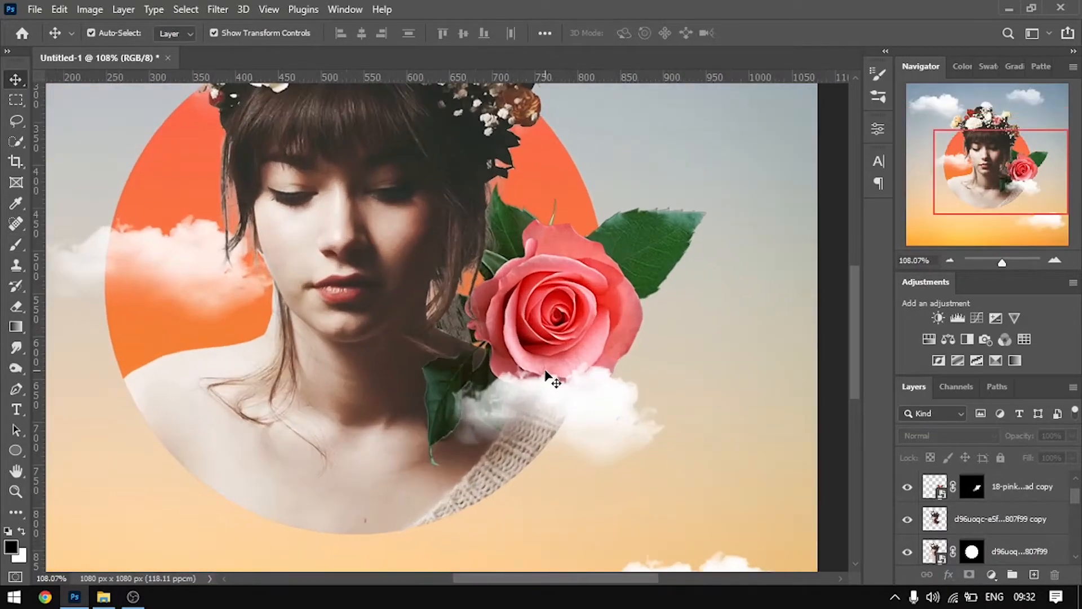
# Set the shoulder cloud's opacity to 90% and reposition it just below the rose, over the edge of the knitted garment
pyautogui.click(574, 340)
pyautogui.click(739, 366)
pyautogui.click(600, 415)
pyautogui.moveTo(599, 413); pyautogui.dragTo(557, 424)
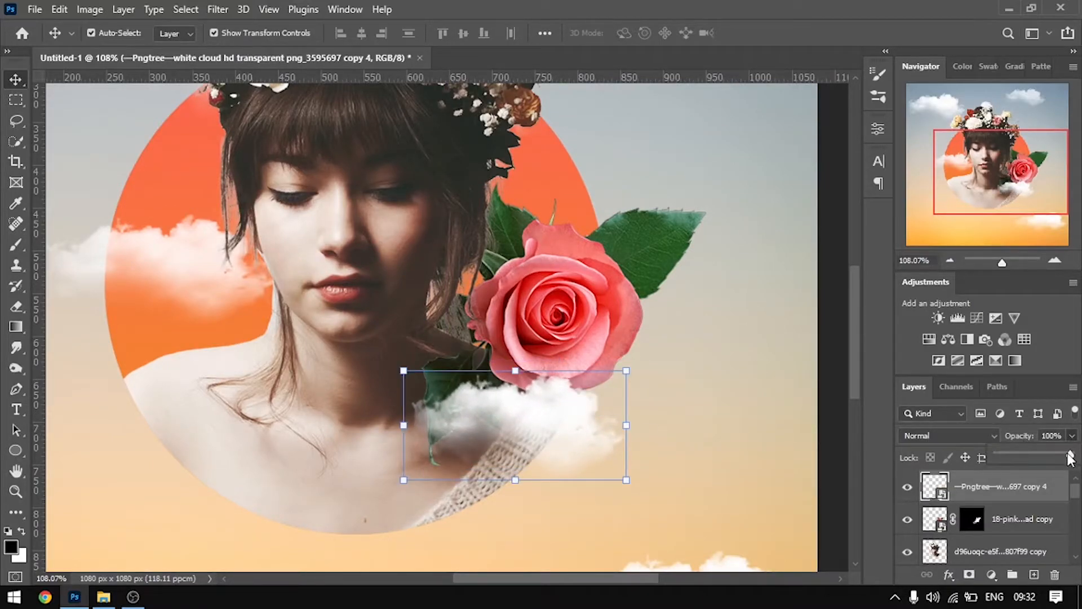
pyautogui.moveTo(1044, 453); pyautogui.dragTo(1063, 453)
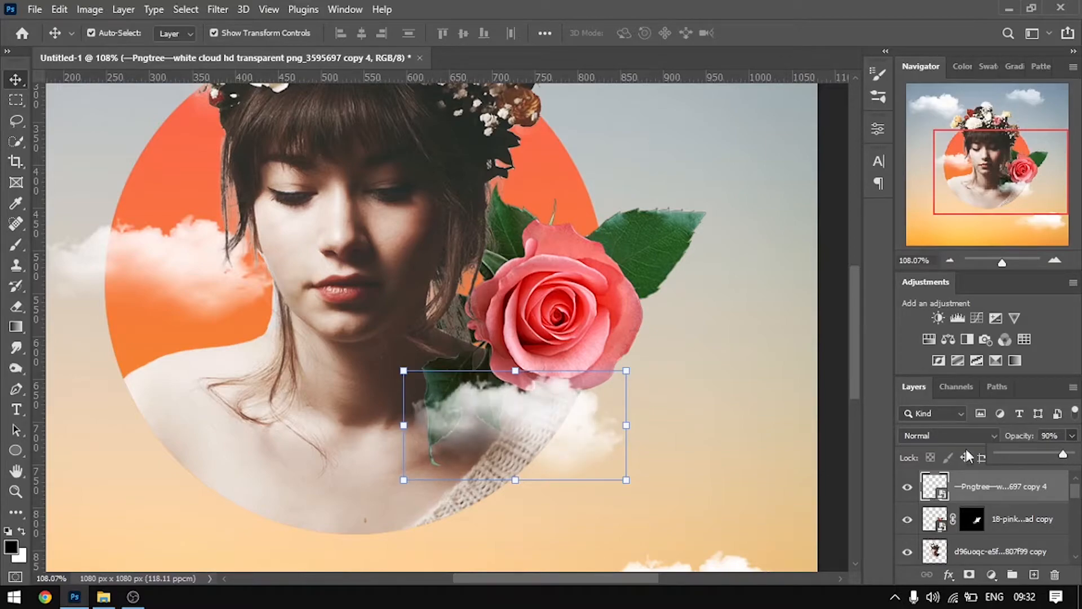
pyautogui.moveTo(566, 432); pyautogui.dragTo(610, 452)
pyautogui.click(708, 378)
# Place the hand-painted green leaf image from File Explorer into the composition and scale it to 6.25%
pyautogui.scroll(-1, 660, 367)
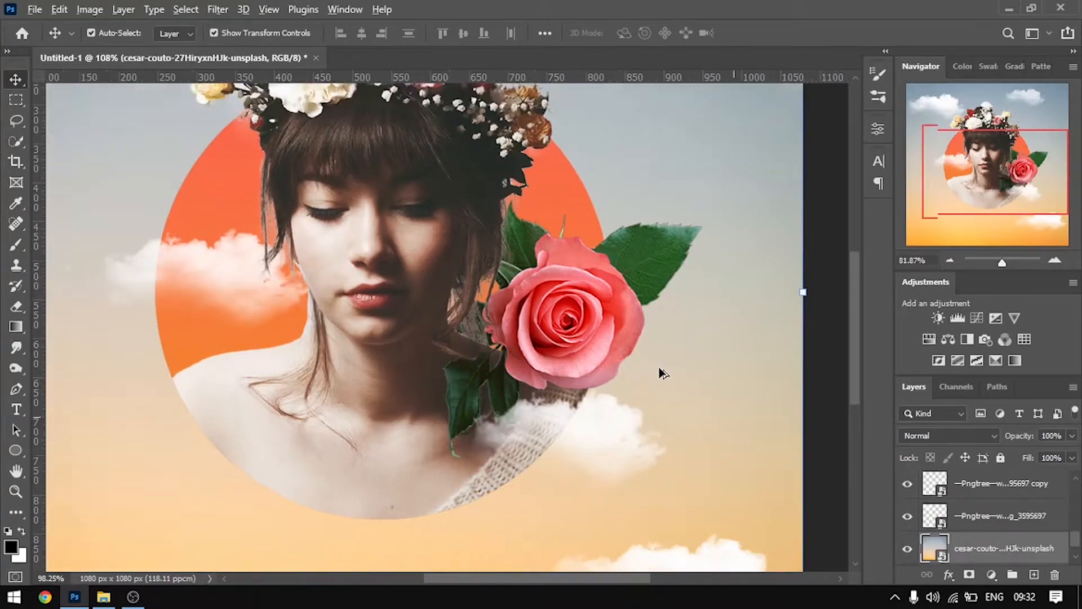
pyautogui.scroll(-7, 659, 367)
pyautogui.click(741, 387)
pyautogui.scroll(4, 506, 400)
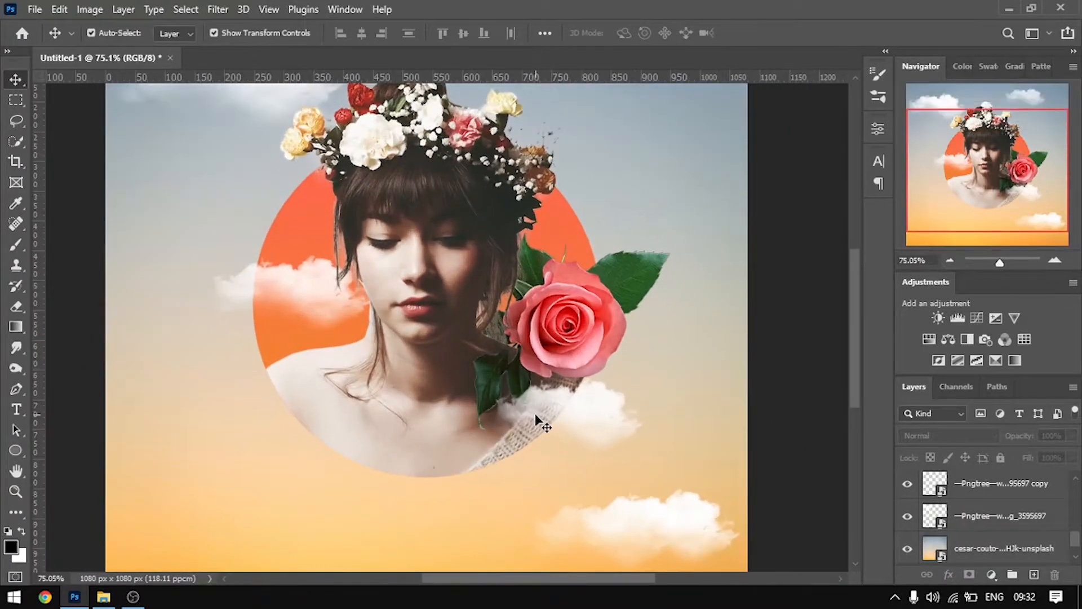
pyautogui.scroll(-3, 502, 389)
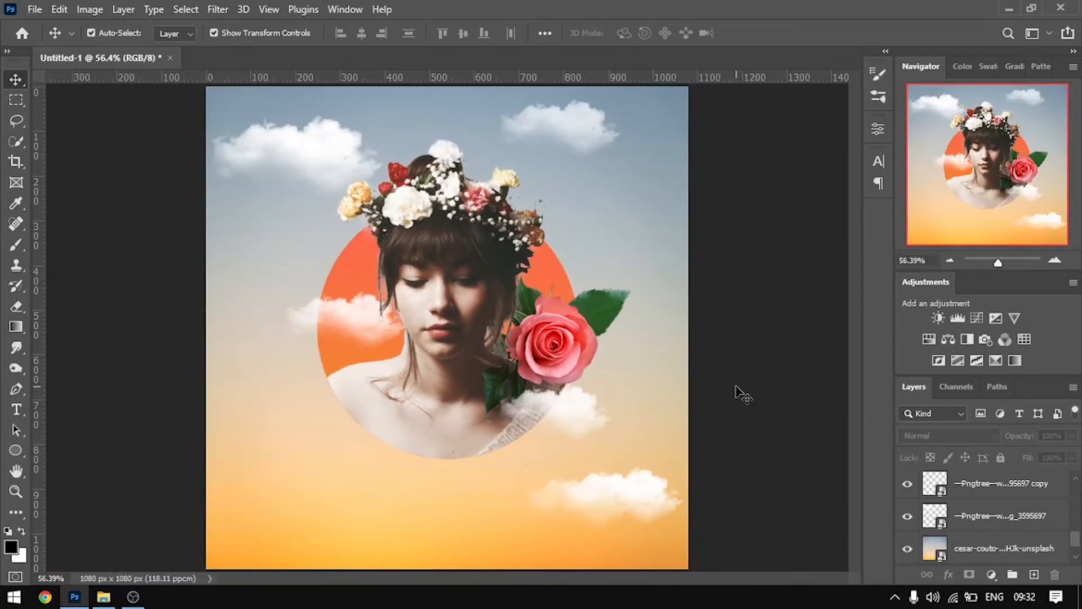
pyautogui.click(107, 599)
pyautogui.moveTo(686, 457); pyautogui.dragTo(341, 419)
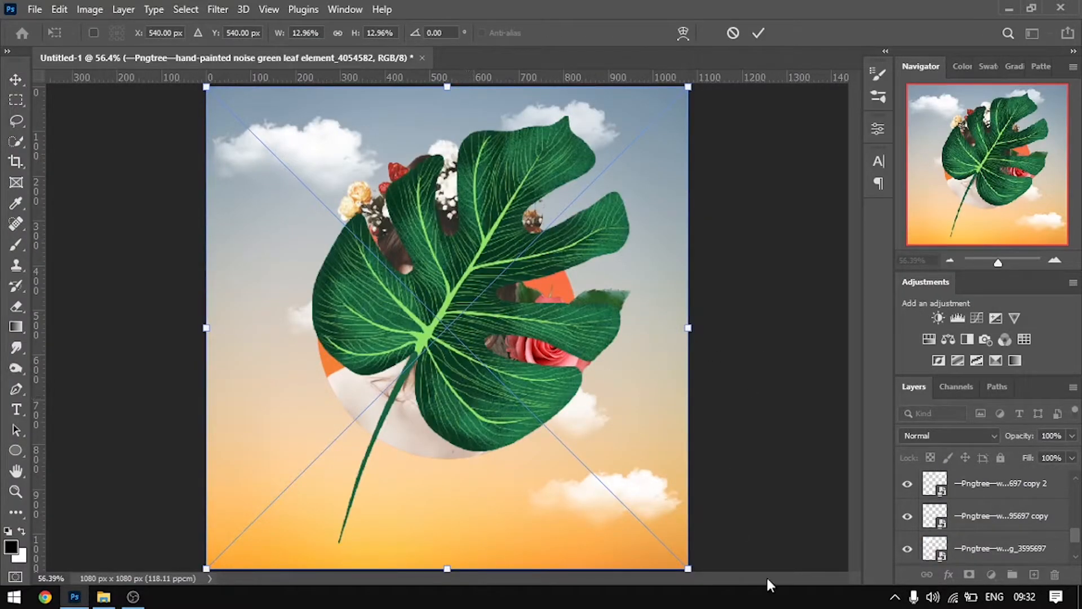
pyautogui.moveTo(687, 568); pyautogui.dragTo(437, 329)
pyautogui.moveTo(314, 275); pyautogui.dragTo(399, 494)
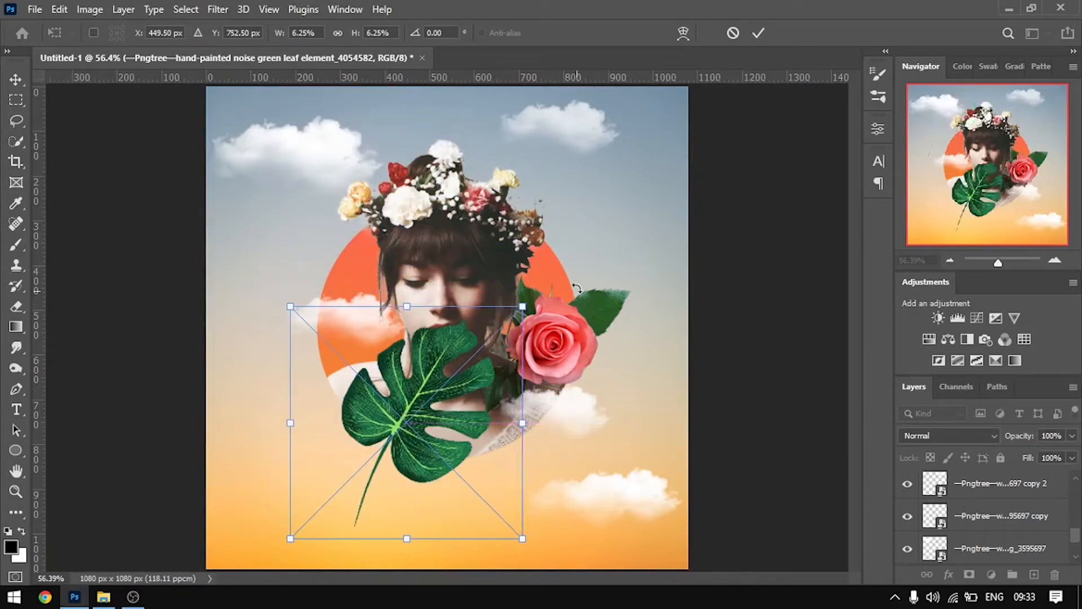
# Rotate the leaf to about -95° and place it over the circle's edge, above the woman's bare shoulder
pyautogui.moveTo(546, 300); pyautogui.dragTo(208, 452)
pyautogui.moveTo(396, 429); pyautogui.dragTo(381, 384)
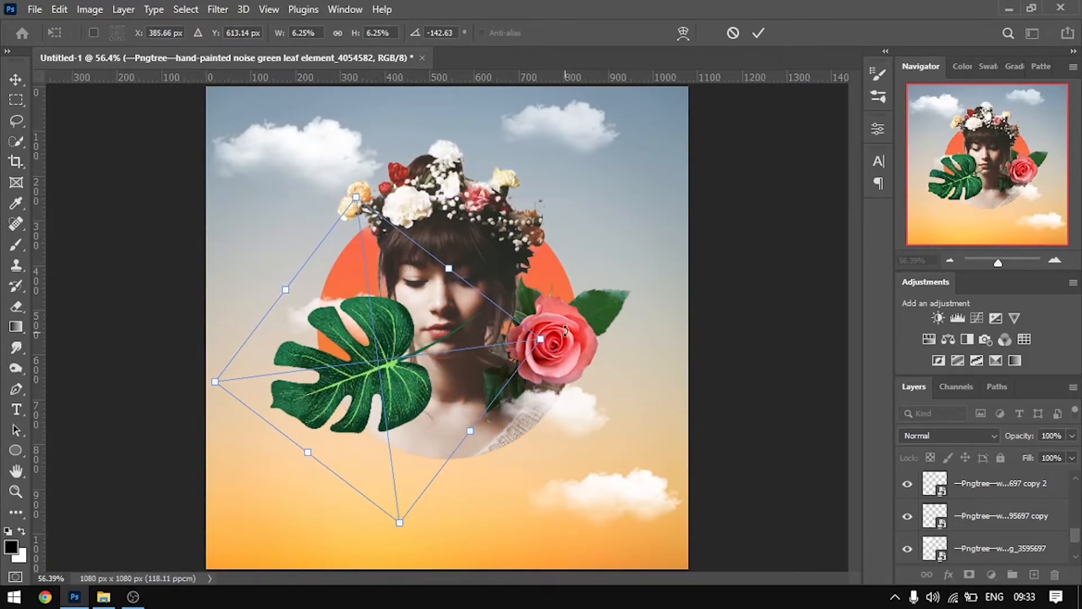
pyautogui.moveTo(557, 335); pyautogui.dragTo(523, 445)
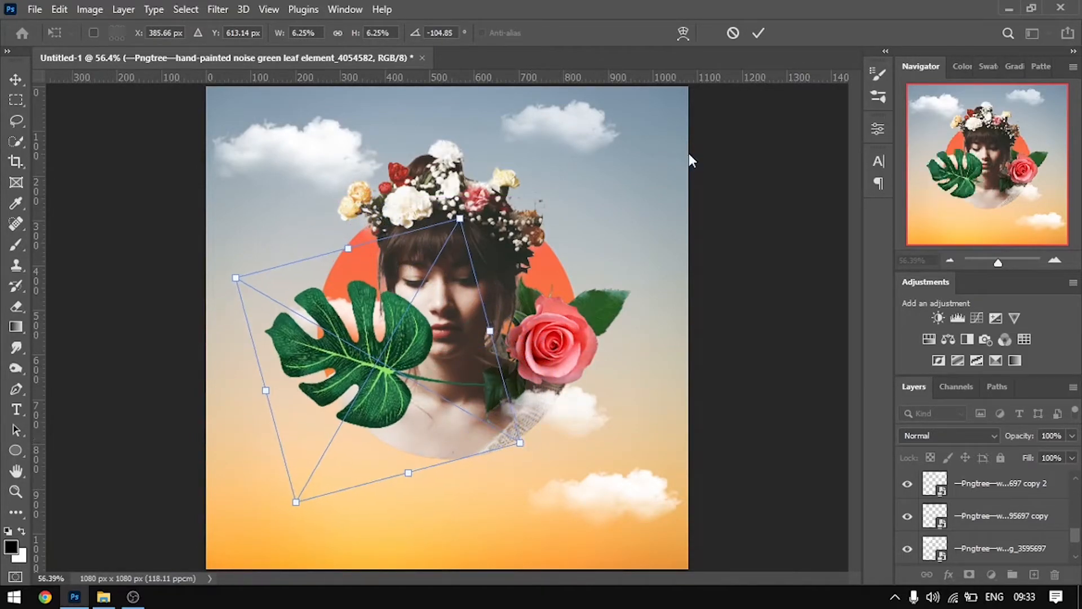
pyautogui.moveTo(331, 376); pyautogui.dragTo(331, 361)
pyautogui.moveTo(466, 210); pyautogui.dragTo(482, 214)
pyautogui.moveTo(371, 383); pyautogui.dragTo(362, 396)
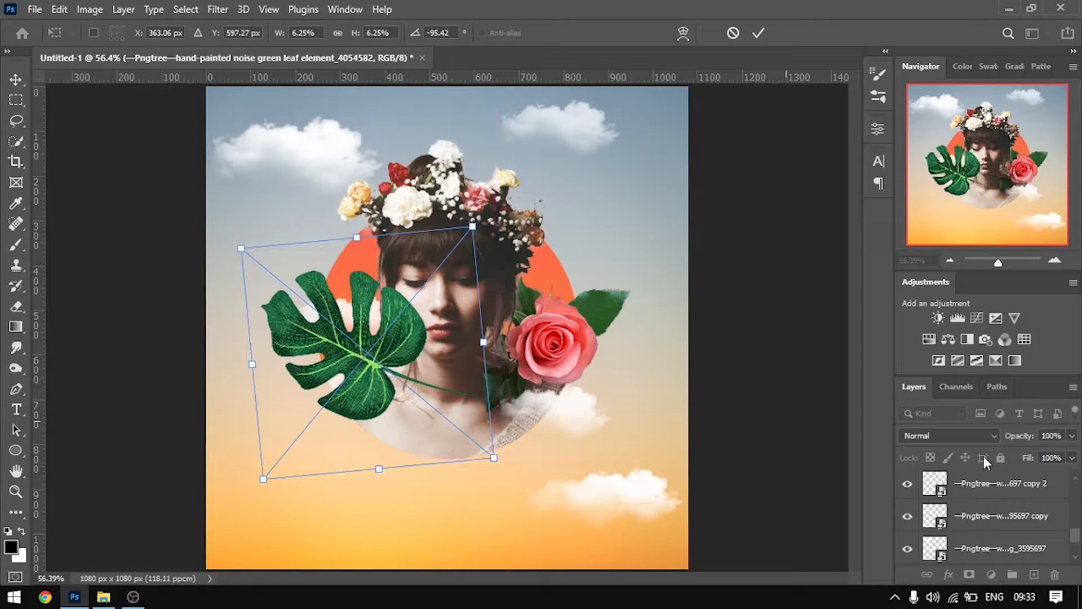
pyautogui.click(757, 34)
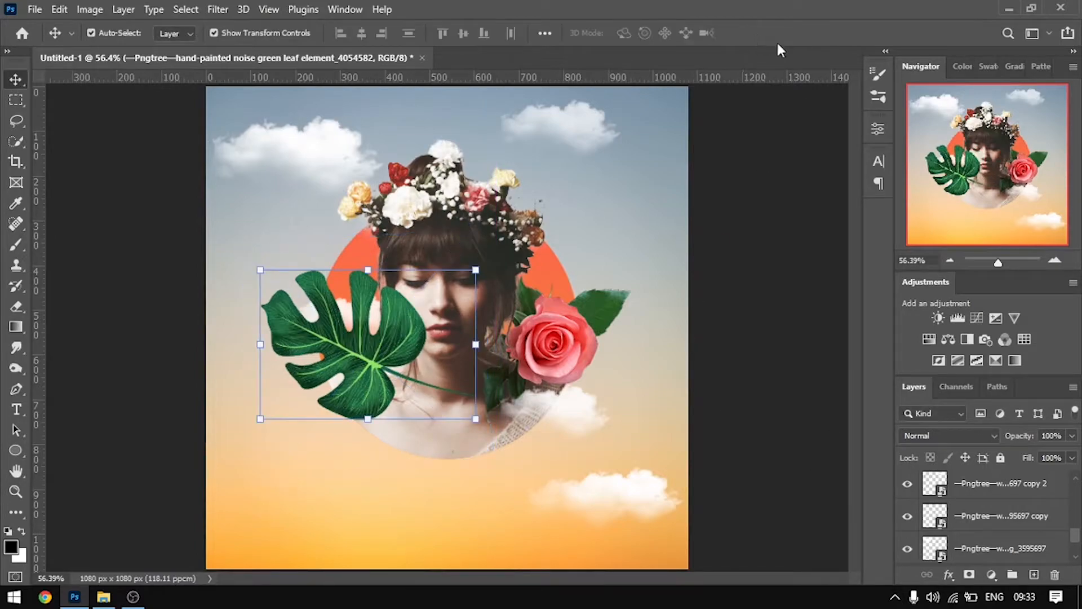
# Move the leaf layer beneath the portrait layers and above the original rose layer
pyautogui.scroll(3, 993, 511)
pyautogui.moveTo(985, 496); pyautogui.dragTo(1014, 529)
pyautogui.click(765, 418)
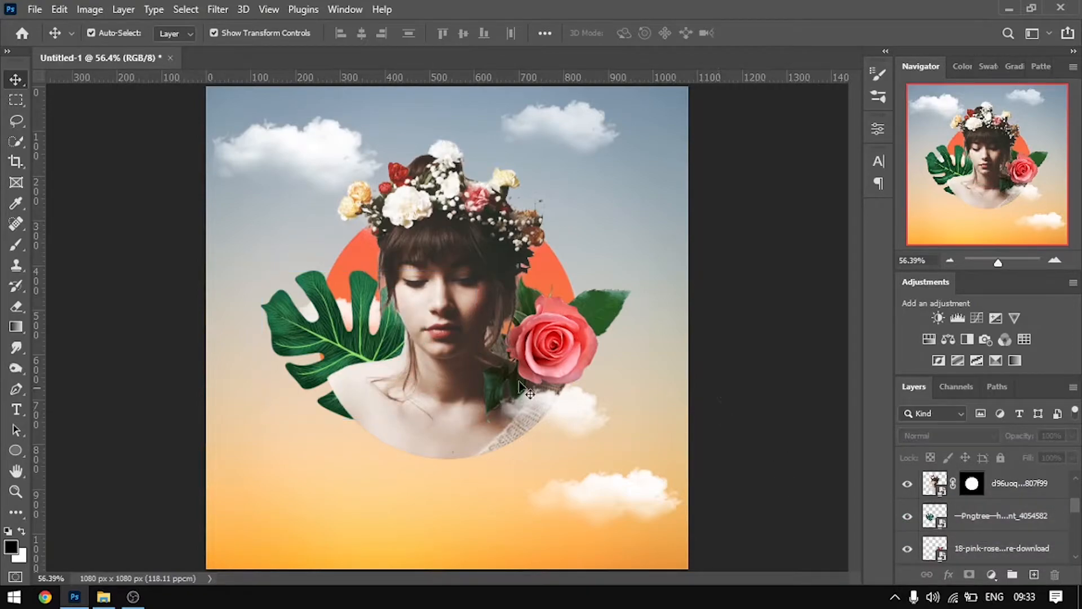
# Scale the leaf down to 3.99%, rotate it to about -98° and tuck it behind the bare shoulder
pyautogui.click(348, 362)
pyautogui.moveTo(345, 326); pyautogui.dragTo(346, 323)
pyautogui.moveTo(480, 402); pyautogui.dragTo(377, 335)
pyautogui.moveTo(287, 261); pyautogui.dragTo(351, 349)
pyautogui.moveTo(439, 259); pyautogui.dragTo(439, 284)
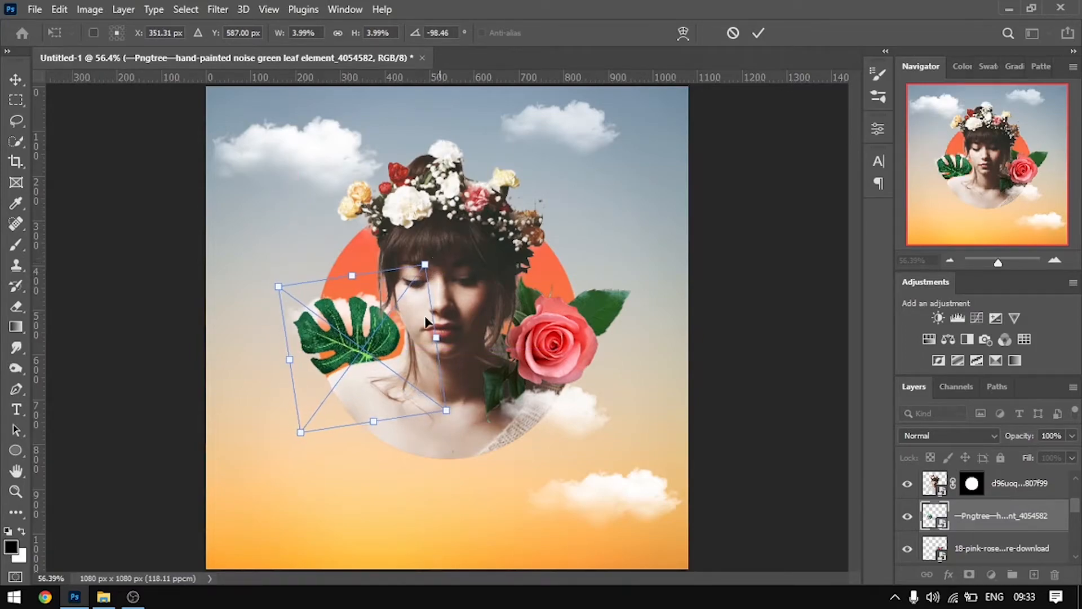
pyautogui.moveTo(383, 351); pyautogui.dragTo(370, 368)
pyautogui.click(758, 34)
# Move the cloud layer behind the leaf up the layer order so it sits directly above the leaf
pyautogui.scroll(3, 381, 366)
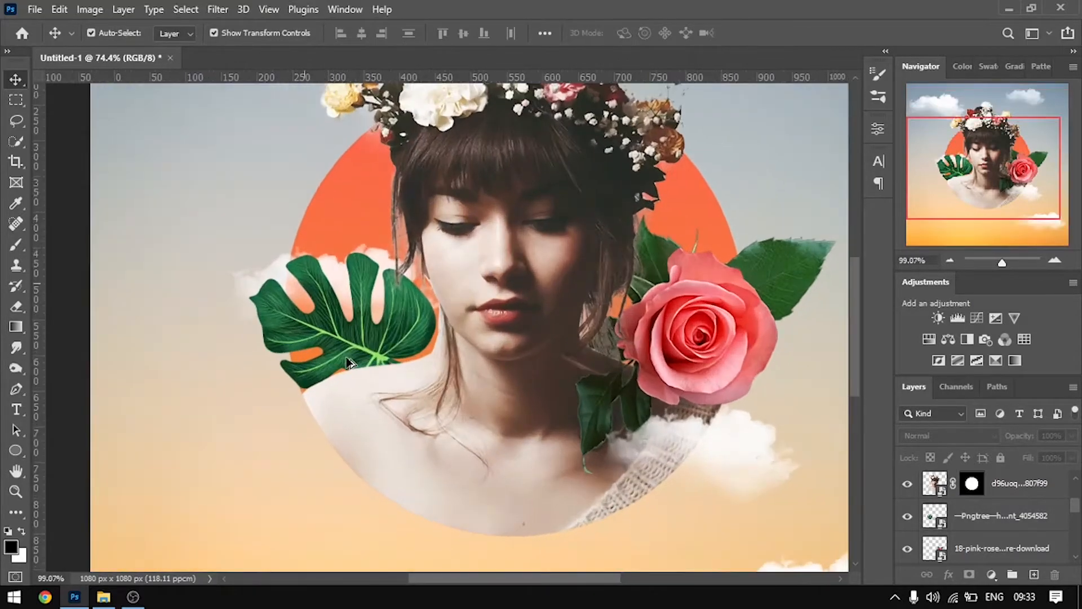
pyautogui.click(269, 283)
pyautogui.moveTo(965, 552); pyautogui.dragTo(961, 476)
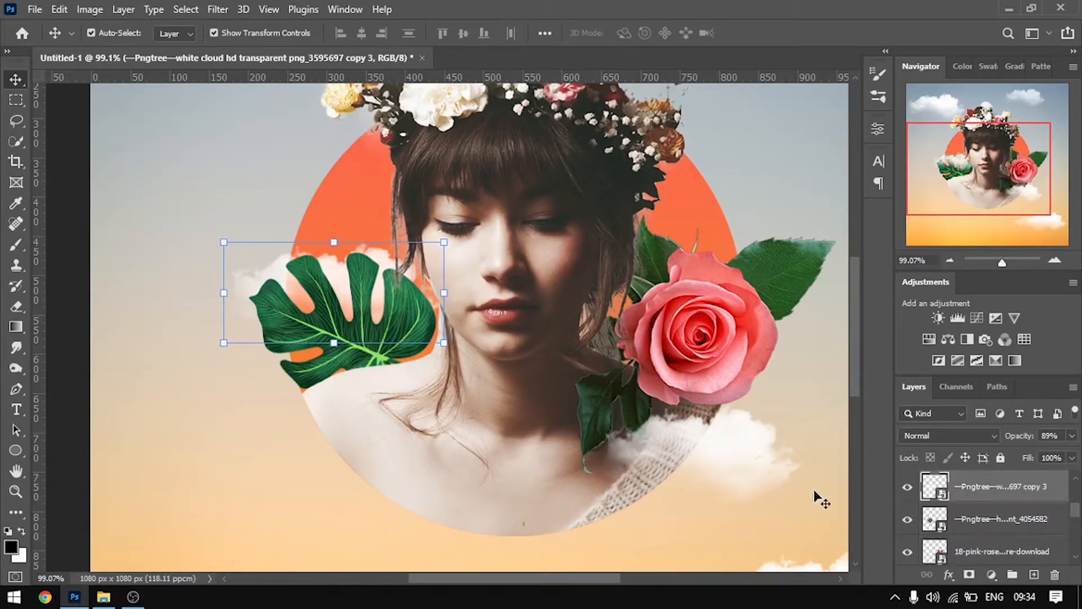
pyautogui.click(801, 177)
pyautogui.click(369, 296)
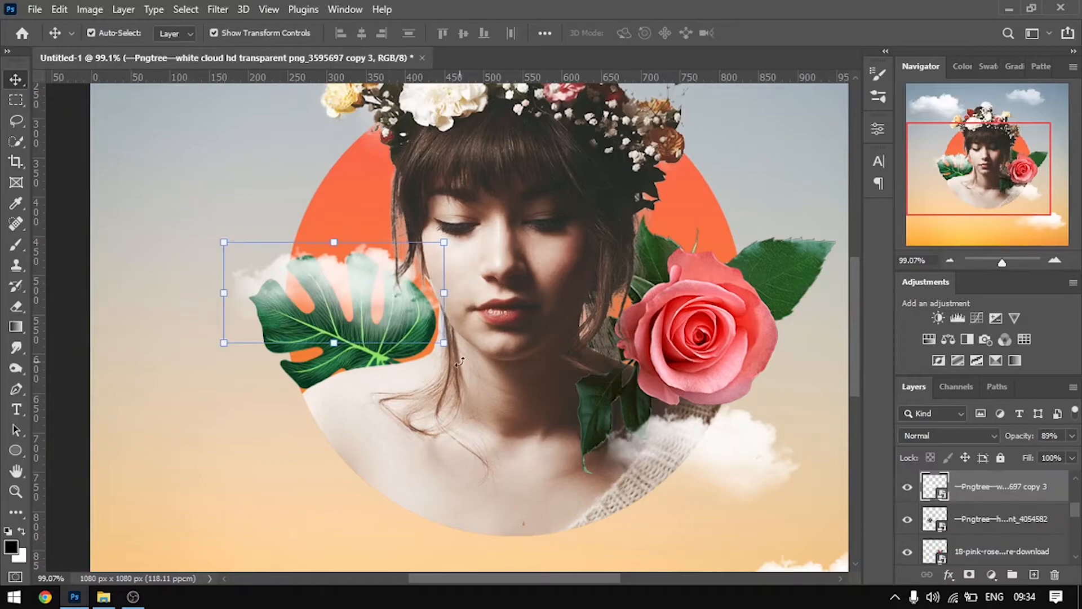
# Scale the cloud above the leaf to 3.66% and position it over the leaf's upper edge
pyautogui.moveTo(430, 315); pyautogui.dragTo(345, 357)
pyautogui.moveTo(281, 296); pyautogui.dragTo(336, 269)
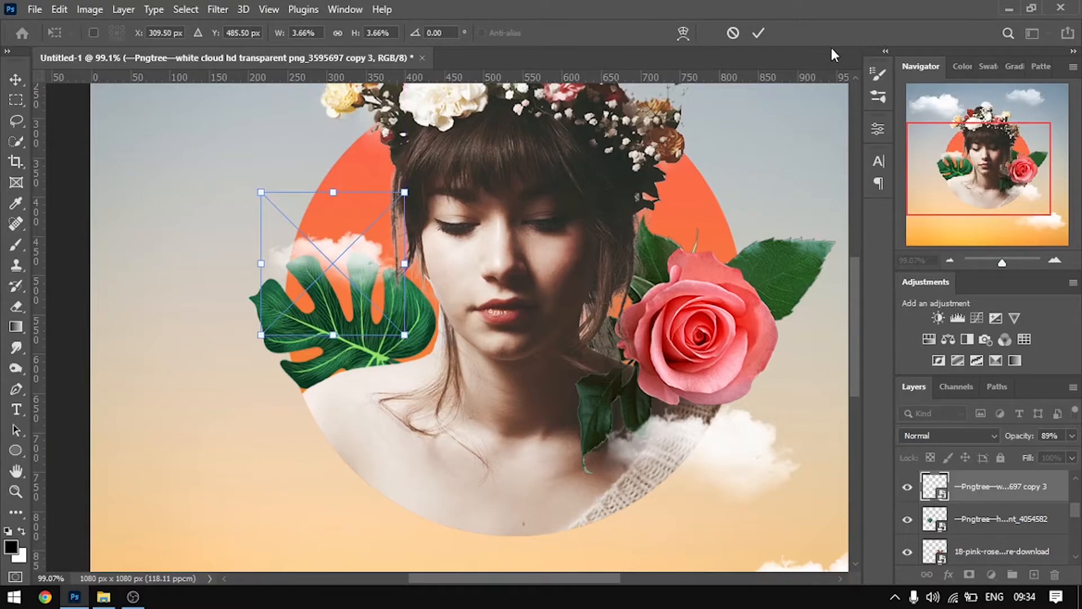
pyautogui.click(757, 32)
pyautogui.click(775, 114)
# Duplicate the small cloud and offset the copy outward from the circle, above the leaf
pyautogui.scroll(5, 321, 262)
pyautogui.moveTo(364, 232); pyautogui.dragTo(281, 222)
pyautogui.hotkey('ctrl', '0')
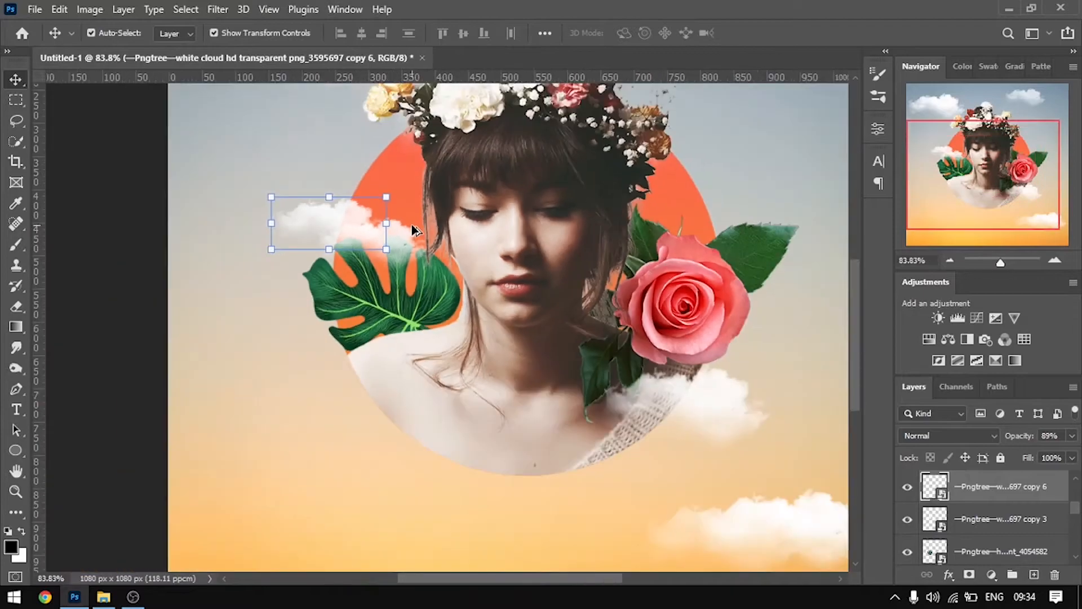
pyautogui.click(768, 145)
# Resize the cloud copy to -2.76% width and 2.52% height, and join it to the cloud above the leaf
pyautogui.scroll(3, 312, 224)
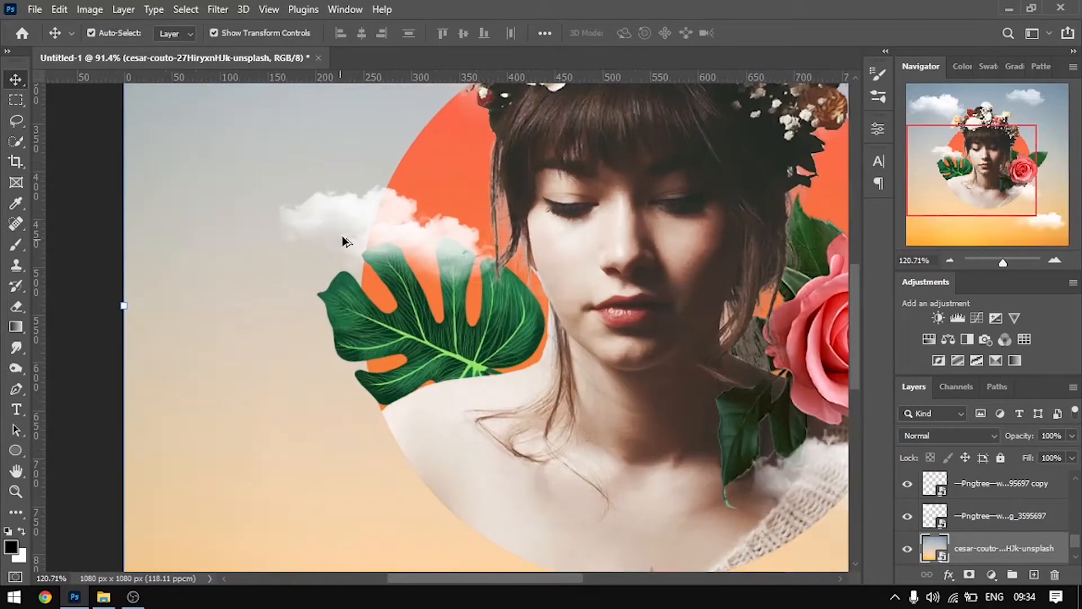
pyautogui.click(358, 209)
pyautogui.moveTo(294, 224); pyautogui.dragTo(391, 219)
pyautogui.moveTo(367, 137); pyautogui.dragTo(358, 213)
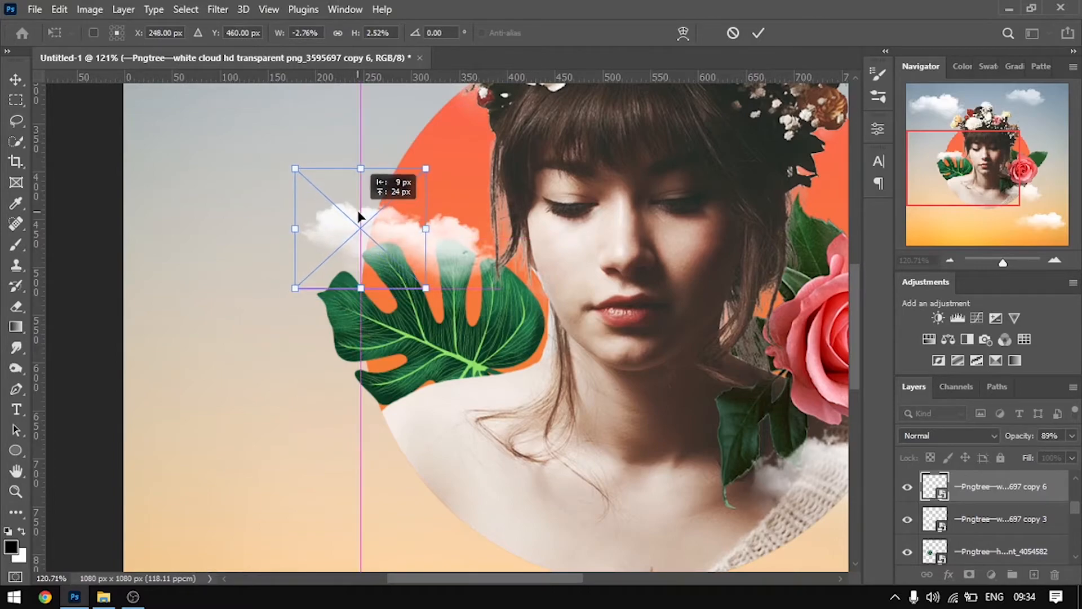
pyautogui.click(755, 34)
pyautogui.click(285, 181)
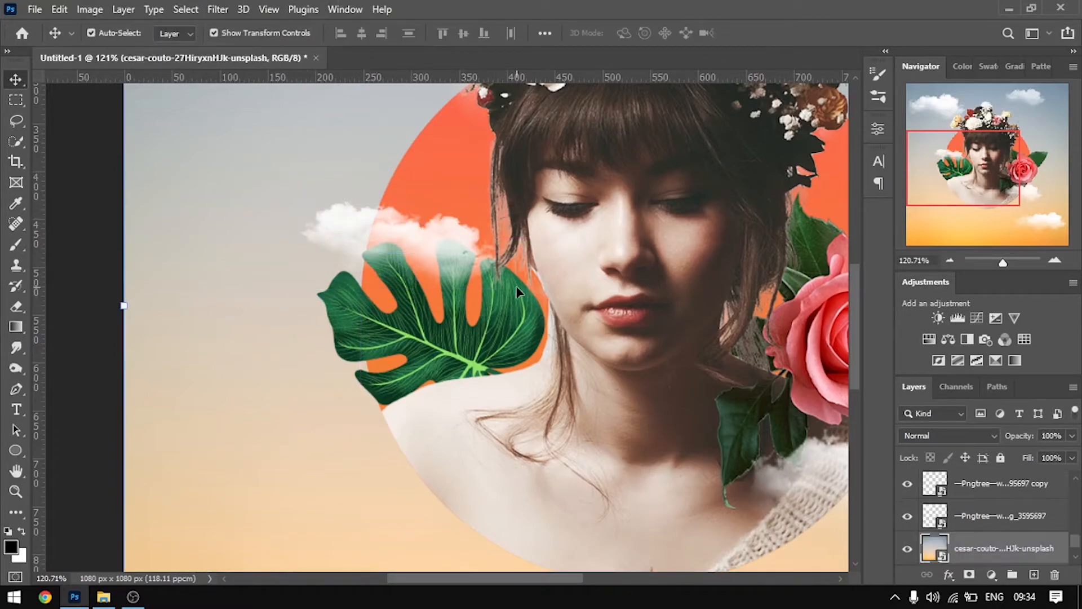
pyautogui.hotkey('ctrl', '0')
pyautogui.click(751, 268)
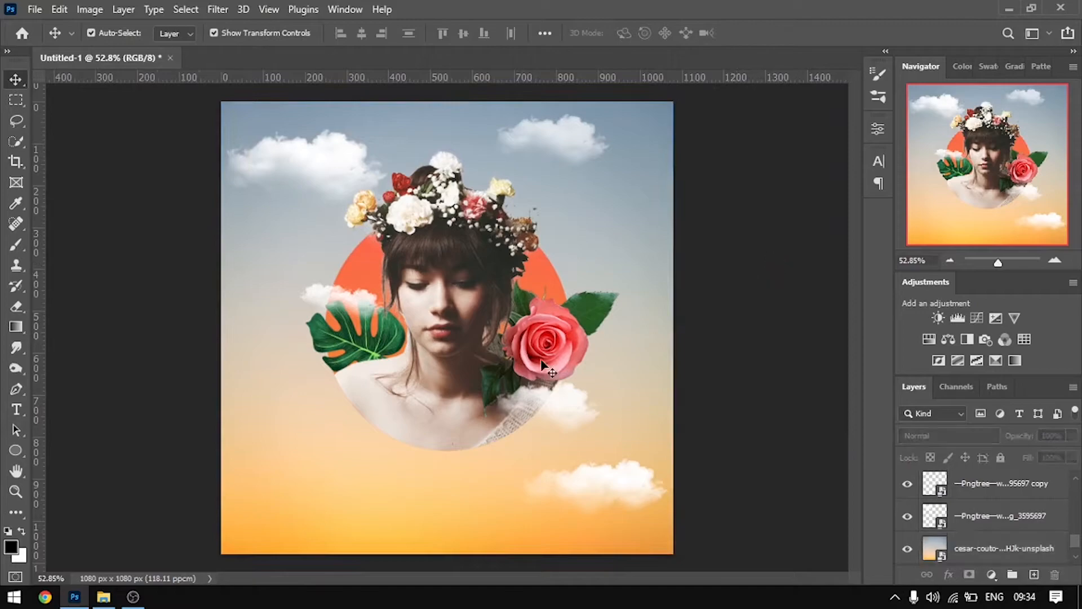
# Duplicate the leaf, rotate the copy to about 75.5° and tuck it behind the circle's lower edge below the knitted garment
pyautogui.scroll(2, 467, 367)
pyautogui.scroll(1, 431, 371)
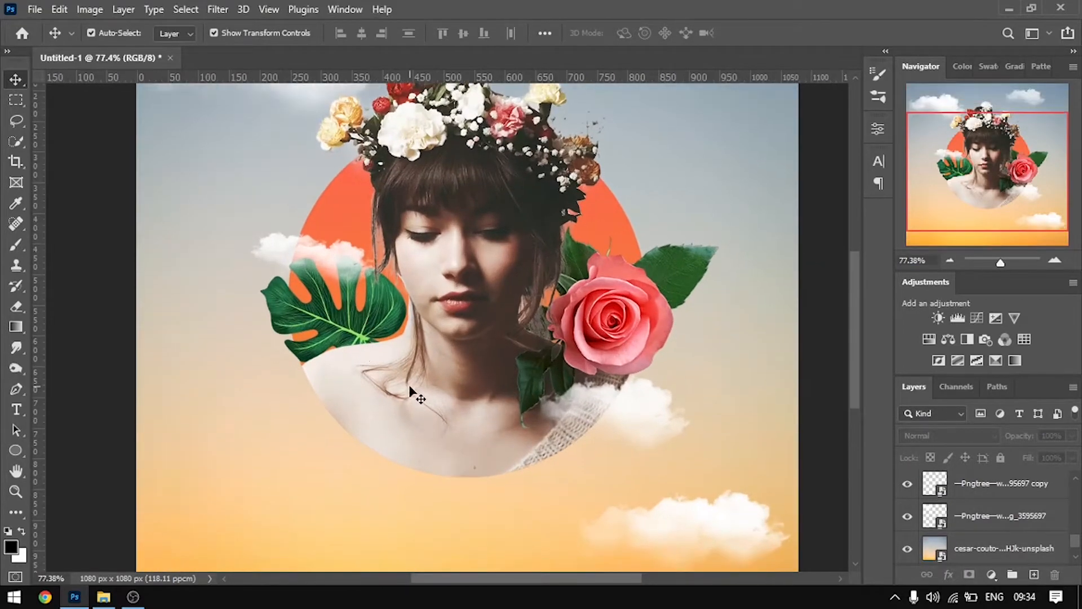
pyautogui.scroll(-2, 417, 394)
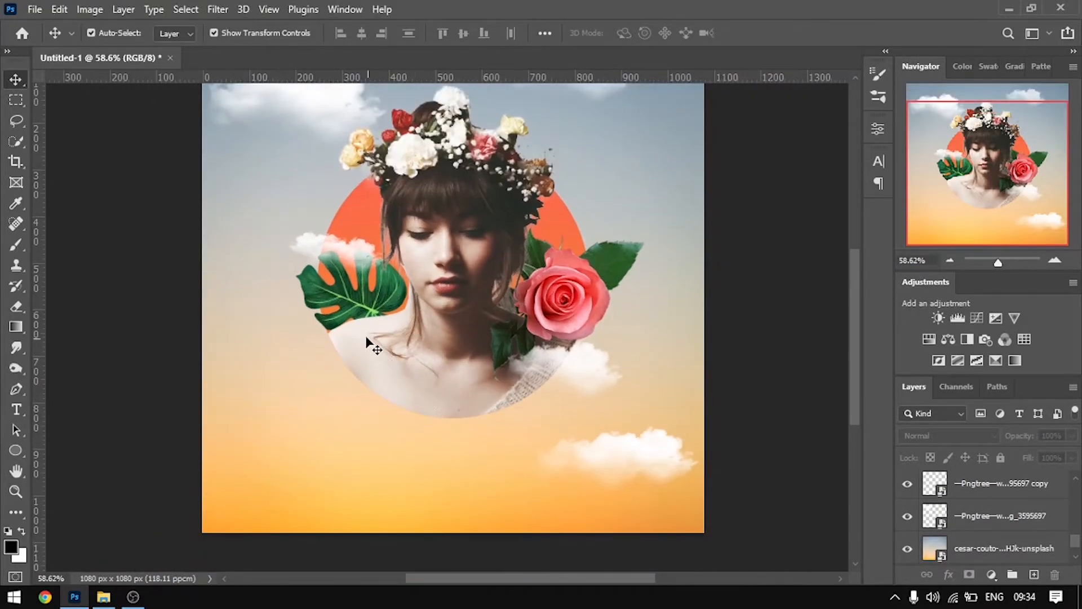
pyautogui.keyDown('alt'); pyautogui.moveTo(354, 306); pyautogui.dragTo(368, 491); pyautogui.keyUp('alt')
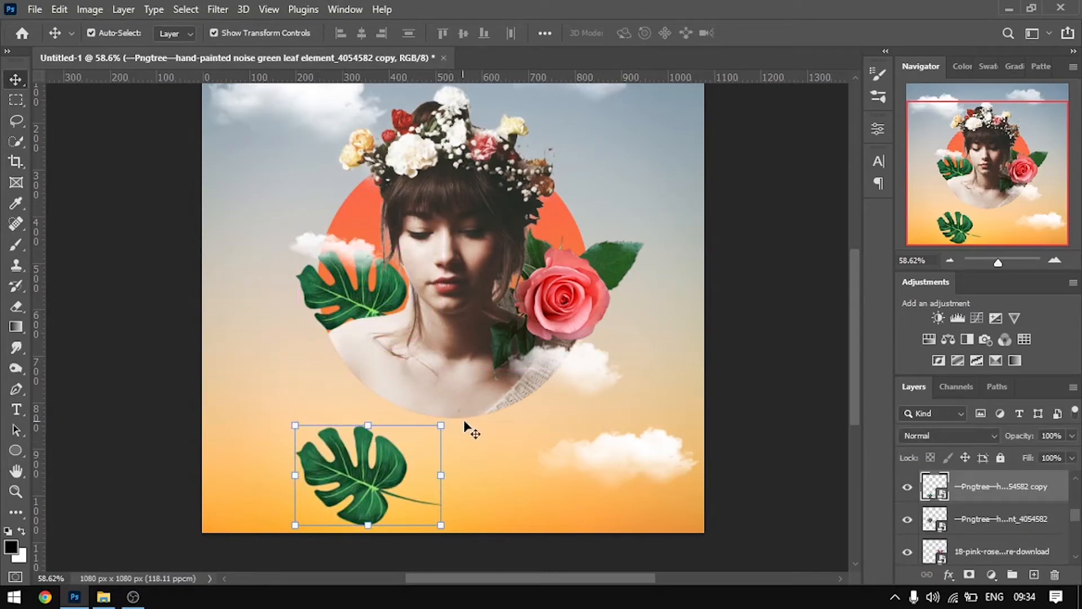
pyautogui.moveTo(457, 421); pyautogui.dragTo(289, 517)
pyautogui.moveTo(375, 514); pyautogui.dragTo(490, 446)
pyautogui.moveTo(573, 326); pyautogui.dragTo(549, 314)
pyautogui.moveTo(552, 433)
pyautogui.mouseDown()
pyautogui.moveTo(549, 415)
pyautogui.moveTo(558, 432)
pyautogui.moveTo(548, 437)
pyautogui.mouseUp()
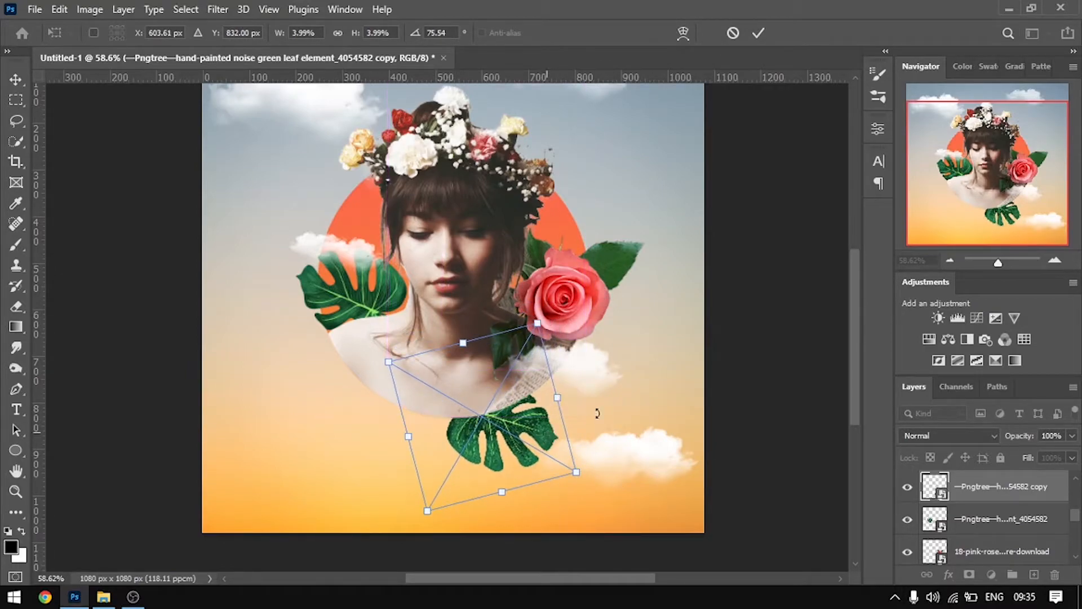
pyautogui.click(758, 33)
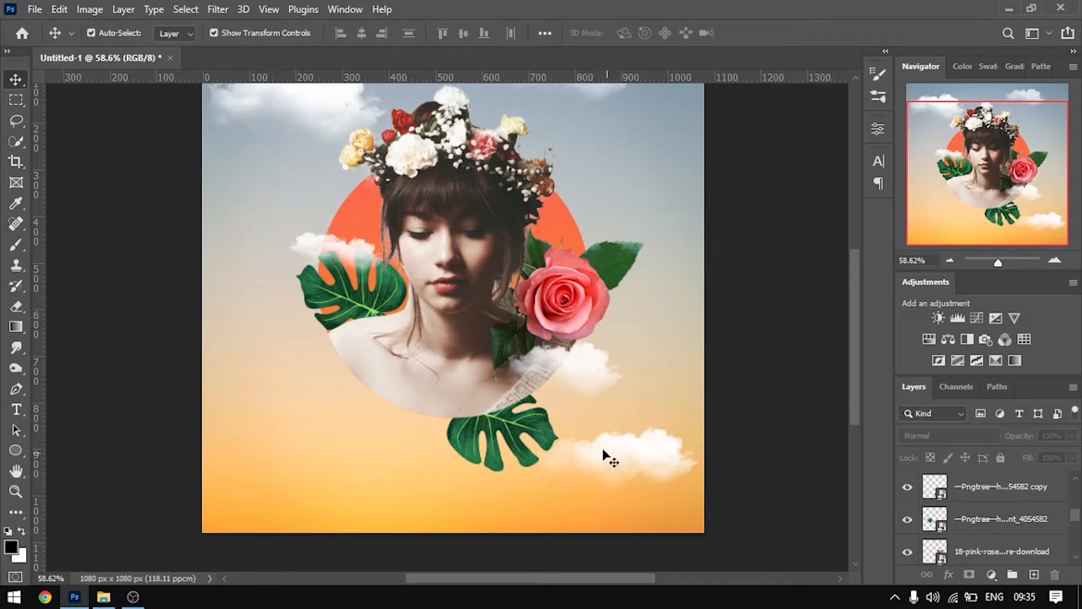
# Move the white cloud and its faint 50% opacity companion from the canvas's lower right to its lower left
pyautogui.moveTo(618, 459); pyautogui.dragTo(324, 501)
pyautogui.moveTo(581, 477); pyautogui.dragTo(334, 507)
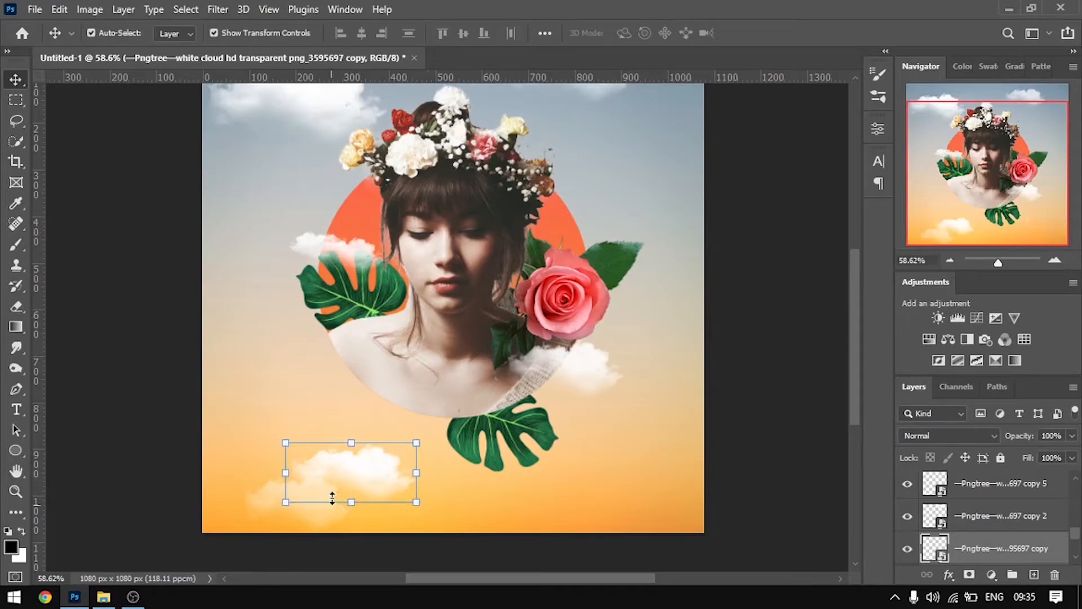
pyautogui.click(332, 498)
pyautogui.moveTo(377, 473); pyautogui.dragTo(373, 480)
pyautogui.click(760, 29)
pyautogui.moveTo(276, 500)
pyautogui.mouseDown()
pyautogui.moveTo(265, 493)
pyautogui.moveTo(273, 481)
pyautogui.moveTo(280, 489)
pyautogui.mouseUp()
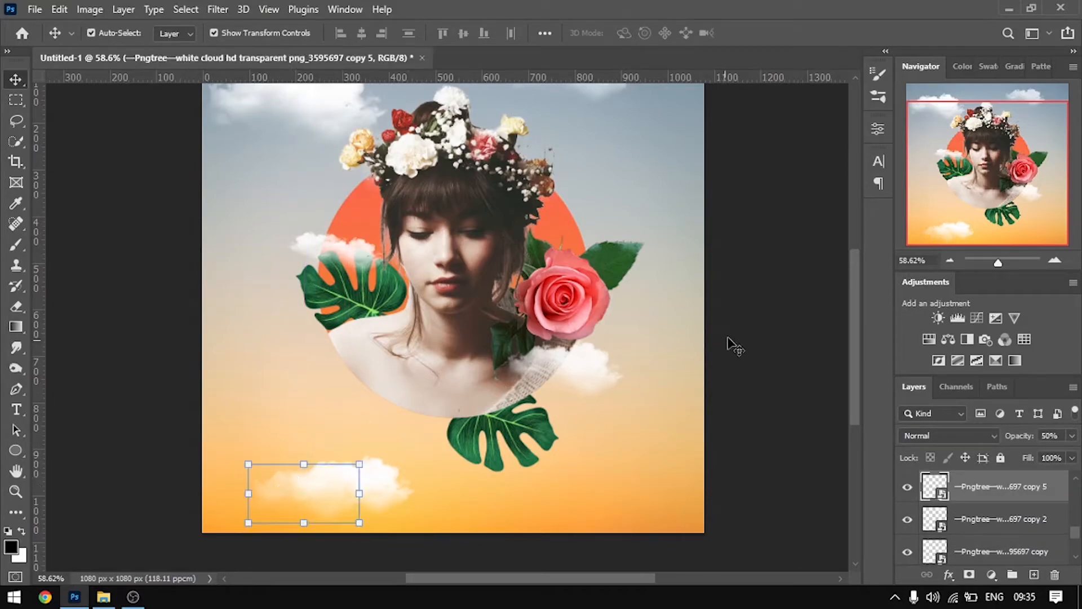
pyautogui.click(724, 345)
# Delete the solid white cloud at the canvas's lower left and move the faint cloud beside the lower leaf
pyautogui.scroll(-4, 524, 354)
pyautogui.scroll(-1, 518, 355)
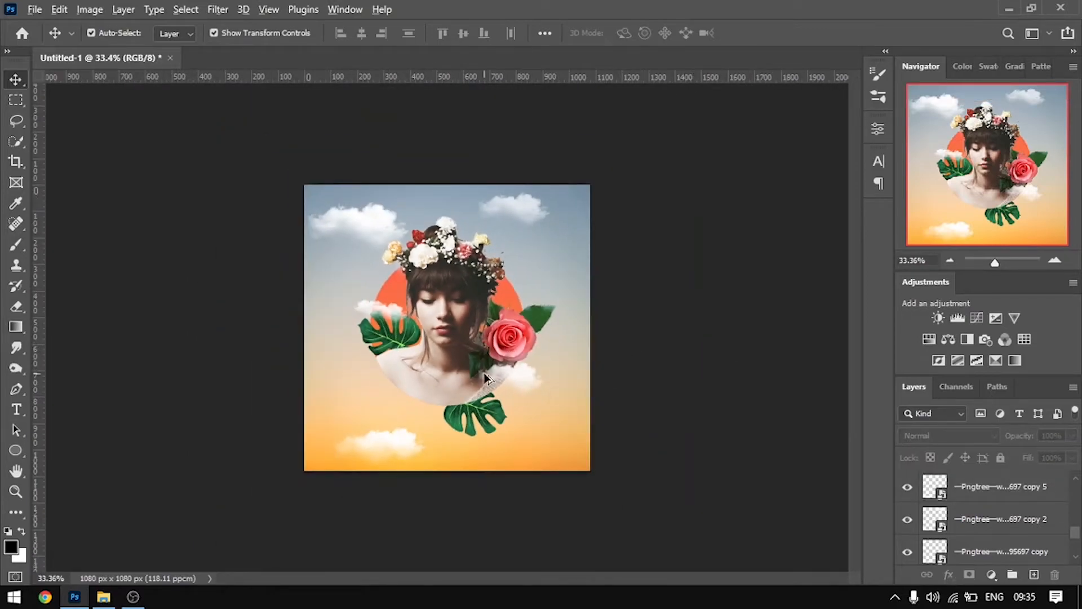
pyautogui.scroll(3, 484, 374)
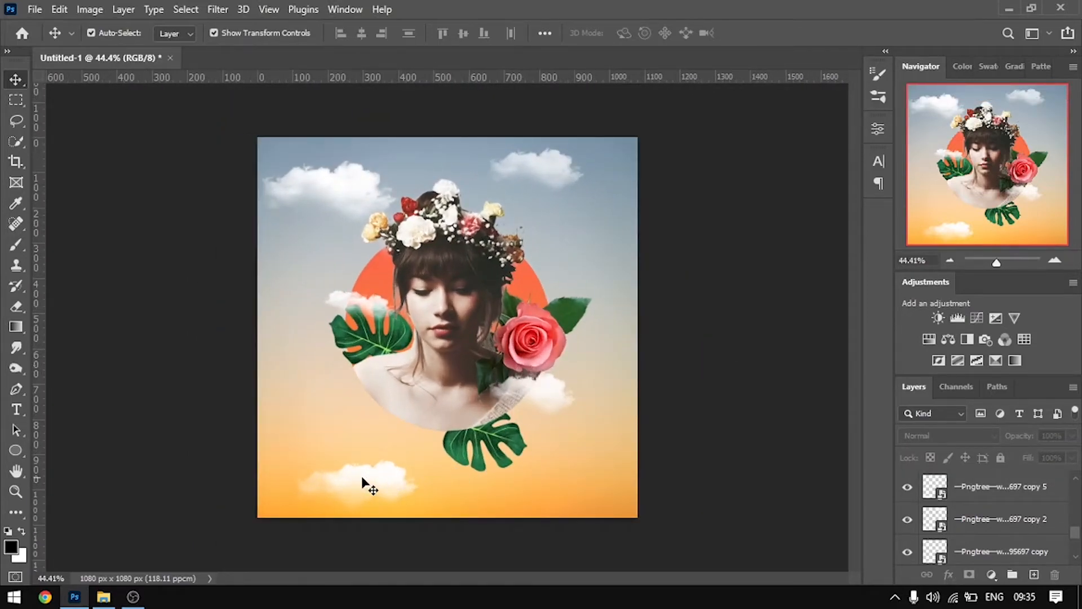
pyautogui.scroll(1, 383, 485)
pyautogui.click(324, 501)
pyautogui.click(393, 499)
pyautogui.press('Delete')
pyautogui.moveTo(352, 498); pyautogui.dragTo(402, 468)
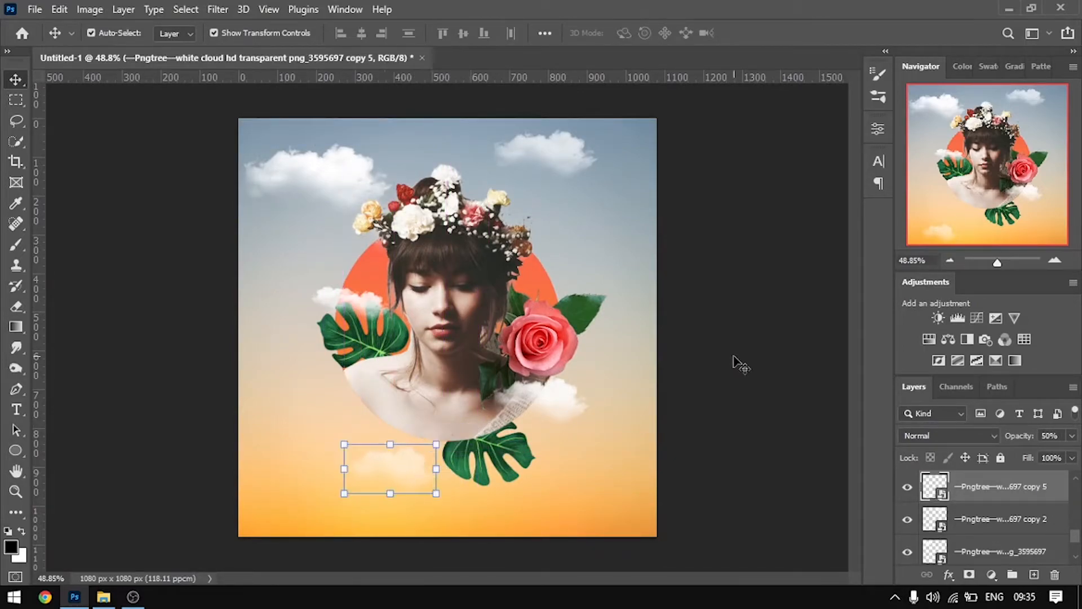
pyautogui.click(693, 499)
# Select the pixels of the leaf copy below the circle
pyautogui.click(503, 467)
pyautogui.scroll(1, 961, 518)
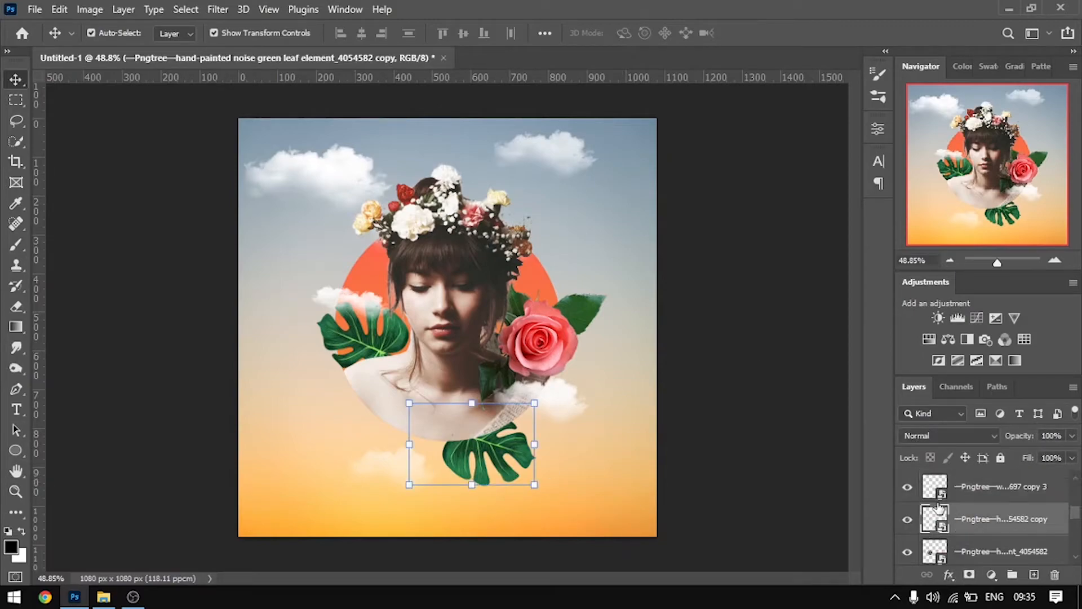
pyautogui.rightClick(503, 481)
pyautogui.click(787, 503)
pyautogui.rightClick(942, 527)
pyautogui.click(923, 247)
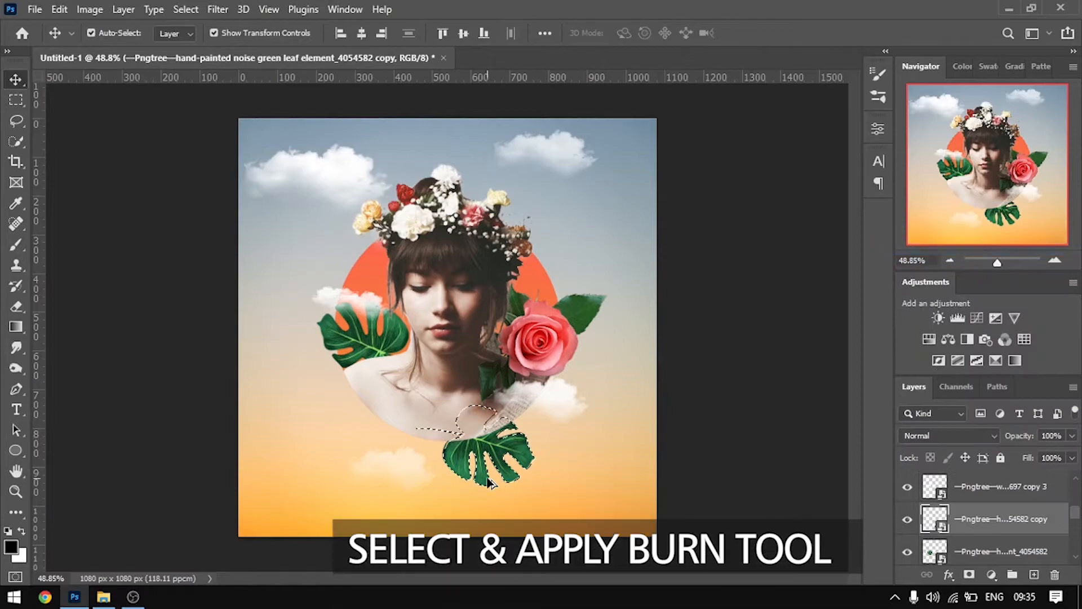
# Switch to the Burn tool and rasterize the leaf copy's smart object layer below the circle
pyautogui.scroll(3, 514, 496)
pyautogui.click(16, 368)
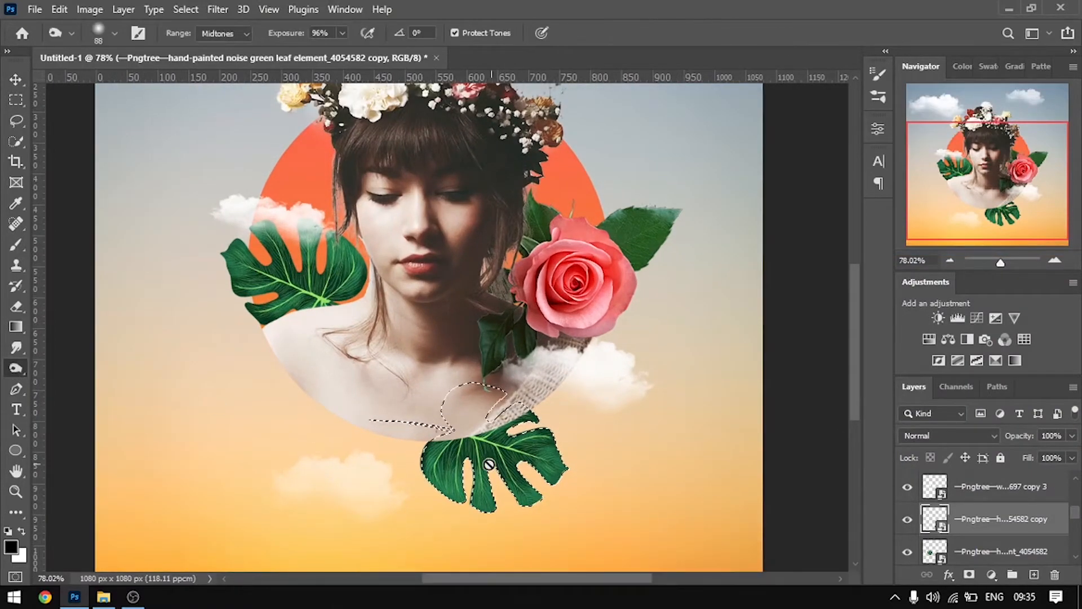
pyautogui.scroll(1, 530, 451)
pyautogui.click(529, 451)
pyautogui.click(512, 241)
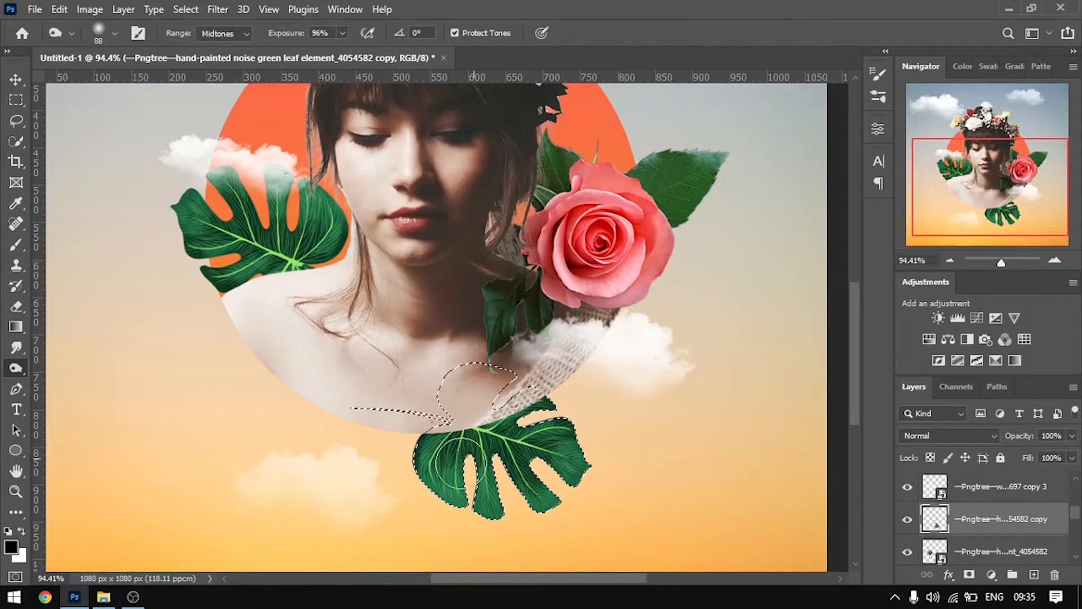
# Burn the lower leaf along its upper part where it meets the circle's edge, and clear the selection
pyautogui.scroll(4, 456, 464)
pyautogui.moveTo(484, 372)
pyautogui.mouseDown()
pyautogui.moveTo(519, 388)
pyautogui.moveTo(532, 373)
pyautogui.moveTo(395, 391)
pyautogui.moveTo(524, 401)
pyautogui.moveTo(503, 388)
pyautogui.moveTo(408, 388)
pyautogui.moveTo(455, 407)
pyautogui.moveTo(420, 406)
pyautogui.moveTo(527, 422)
pyautogui.moveTo(568, 345)
pyautogui.moveTo(527, 401)
pyautogui.moveTo(537, 416)
pyautogui.moveTo(582, 416)
pyautogui.moveTo(486, 388)
pyautogui.moveTo(359, 405)
pyautogui.moveTo(528, 399)
pyautogui.mouseUp()
pyautogui.scroll(-6, 490, 405)
pyautogui.scroll(-4, 490, 404)
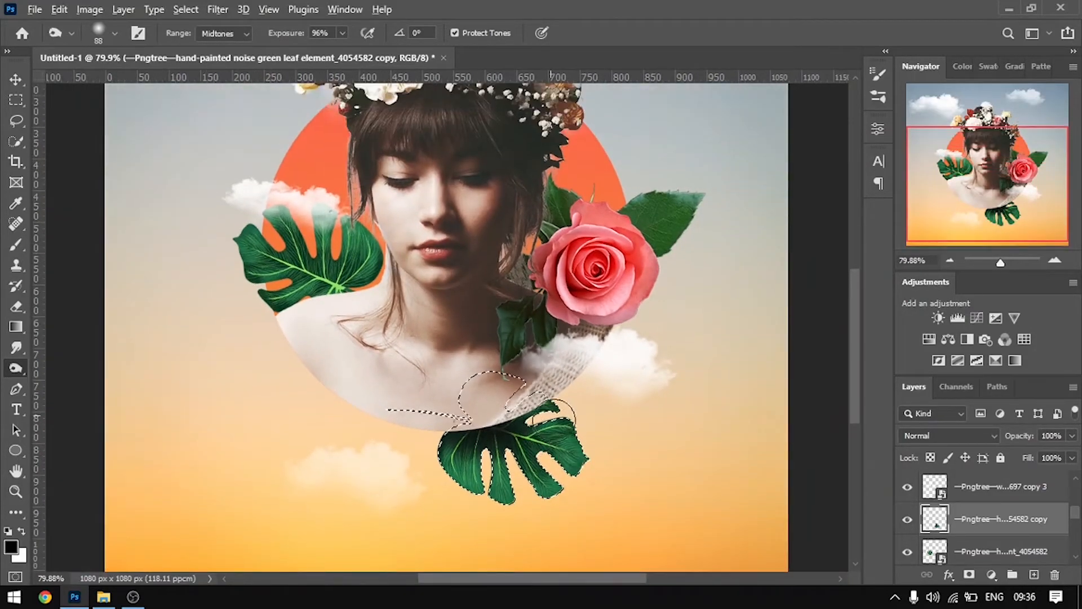
pyautogui.scroll(2, 437, 395)
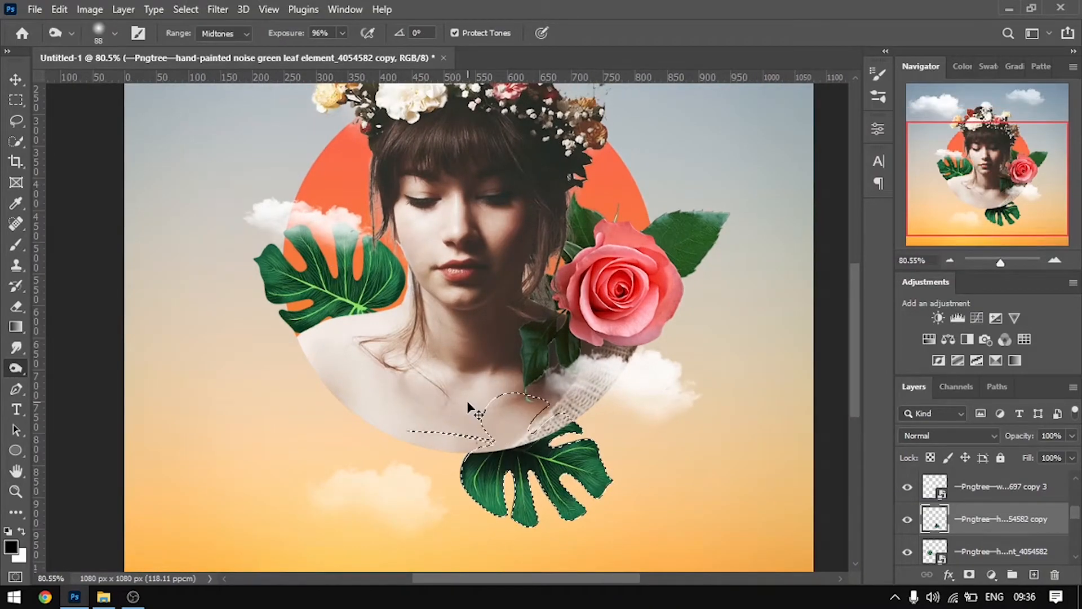
pyautogui.scroll(1, 350, 387)
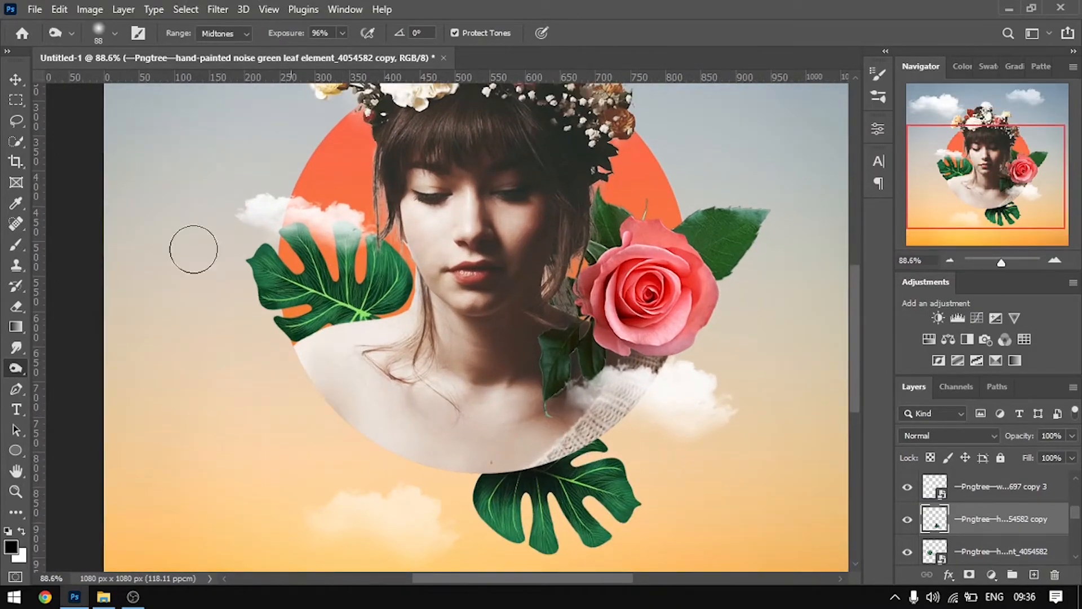
# Select the pixels of the original leaf layer above the woman's shoulder
pyautogui.click(23, 83)
pyautogui.click(274, 286)
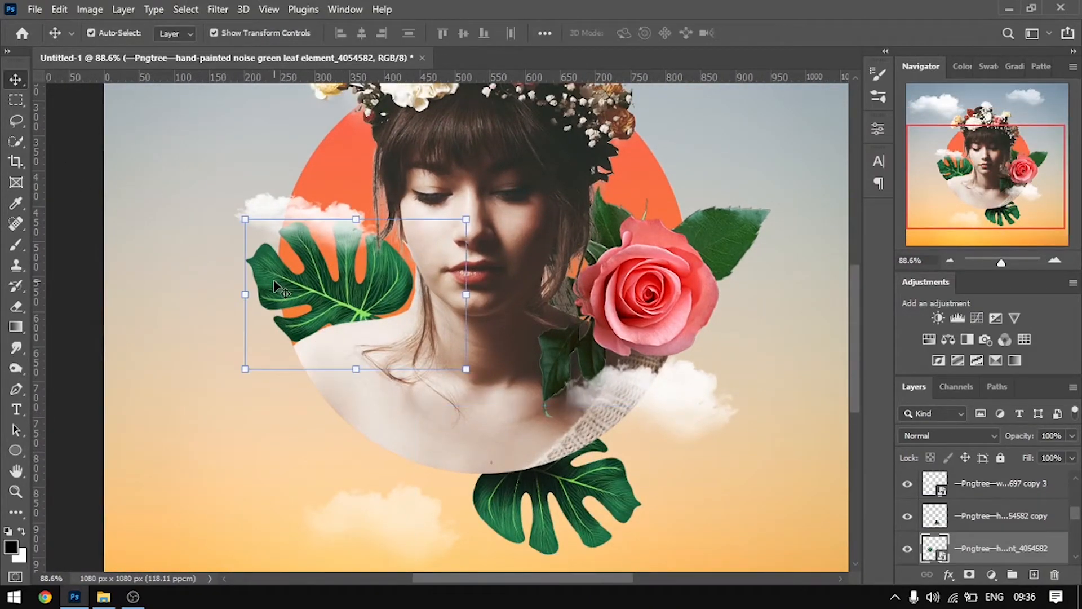
pyautogui.rightClick(950, 545)
pyautogui.click(711, 198)
pyautogui.rightClick(939, 550)
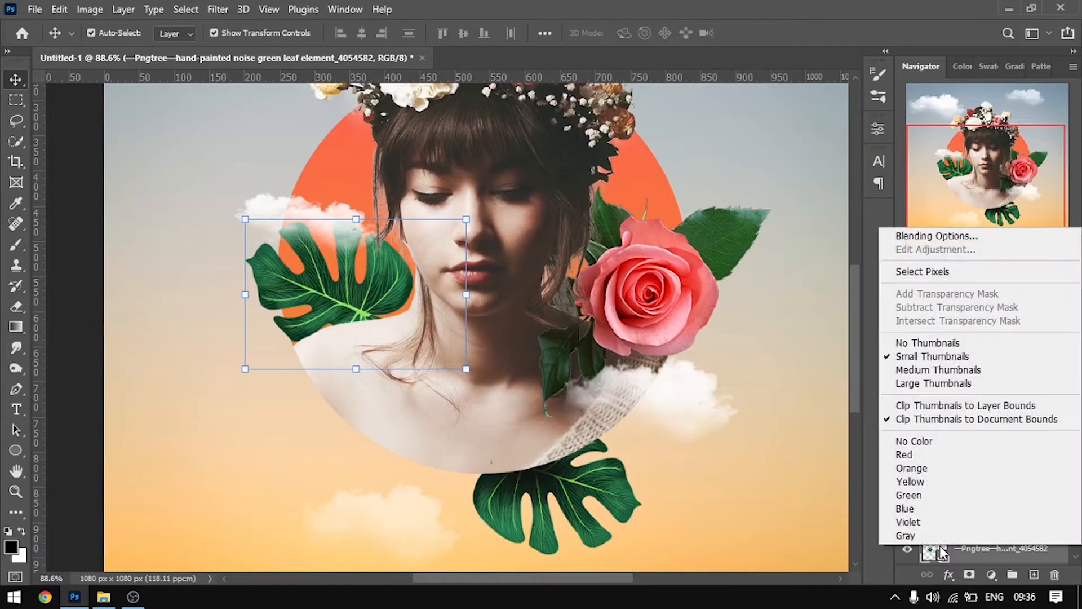
pyautogui.click(933, 273)
# Switch to the Burn tool and rasterize the shoulder leaf's smart object layer
pyautogui.scroll(6, 268, 276)
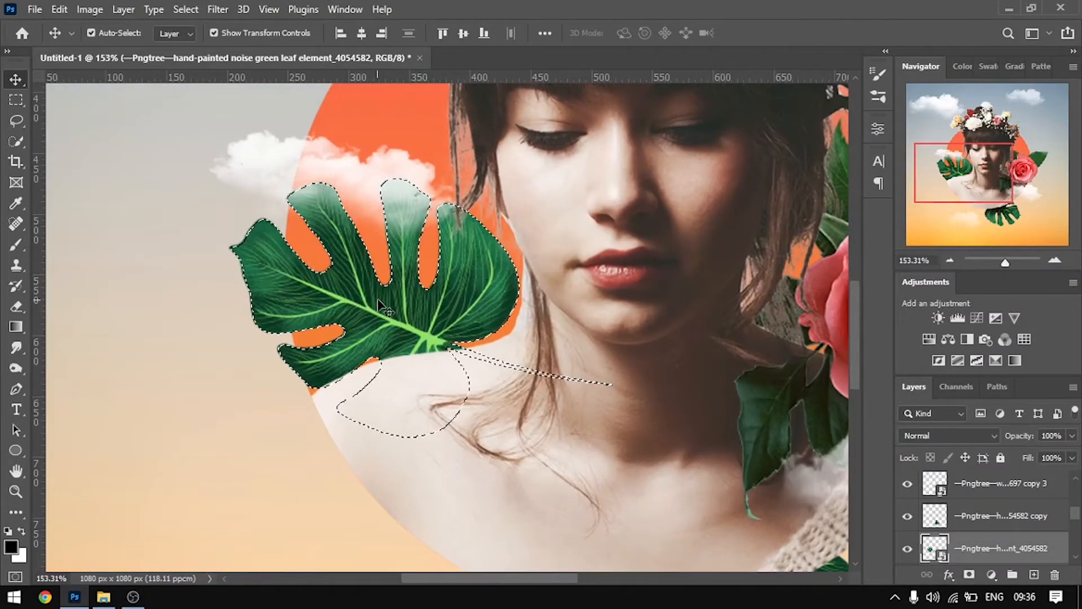
pyautogui.click(16, 368)
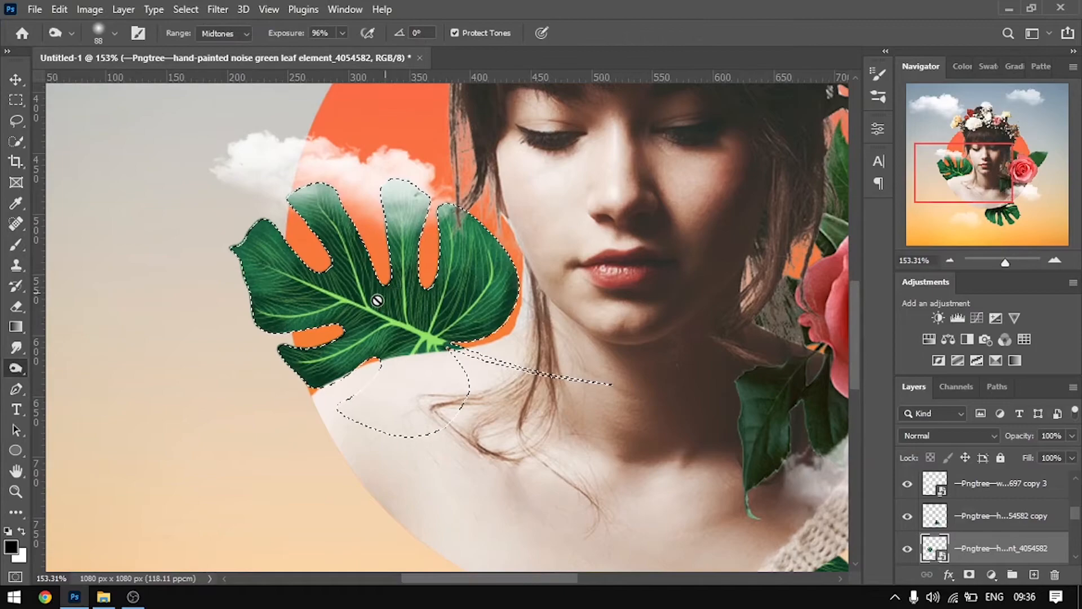
pyautogui.click(386, 296)
pyautogui.click(519, 242)
# Burn the base of the shoulder leaf where it meets the skin, and clear the selection
pyautogui.scroll(3, 360, 322)
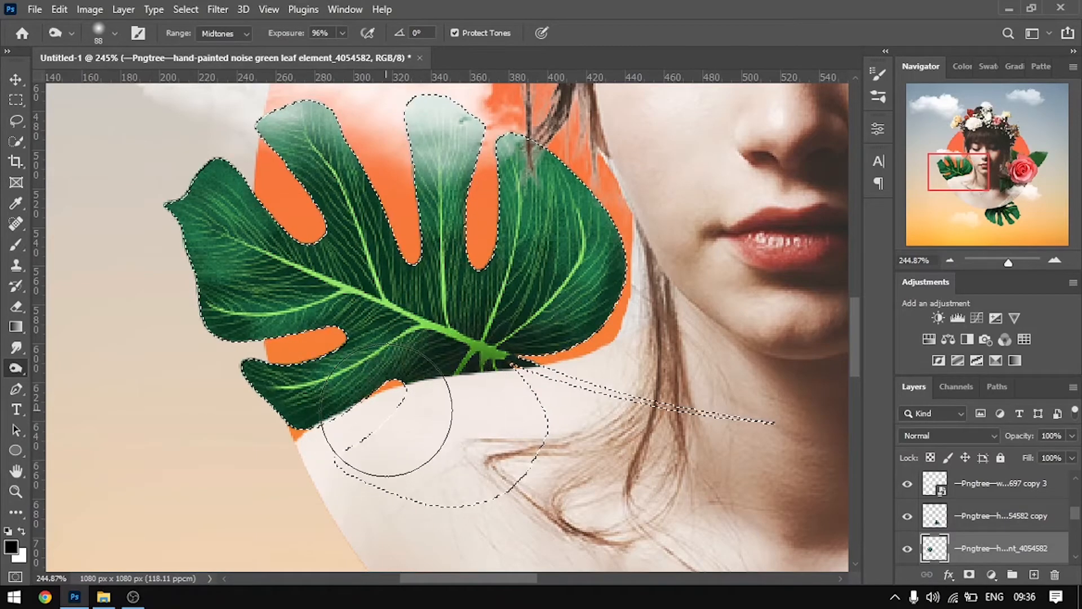
pyautogui.scroll(-4, 341, 379)
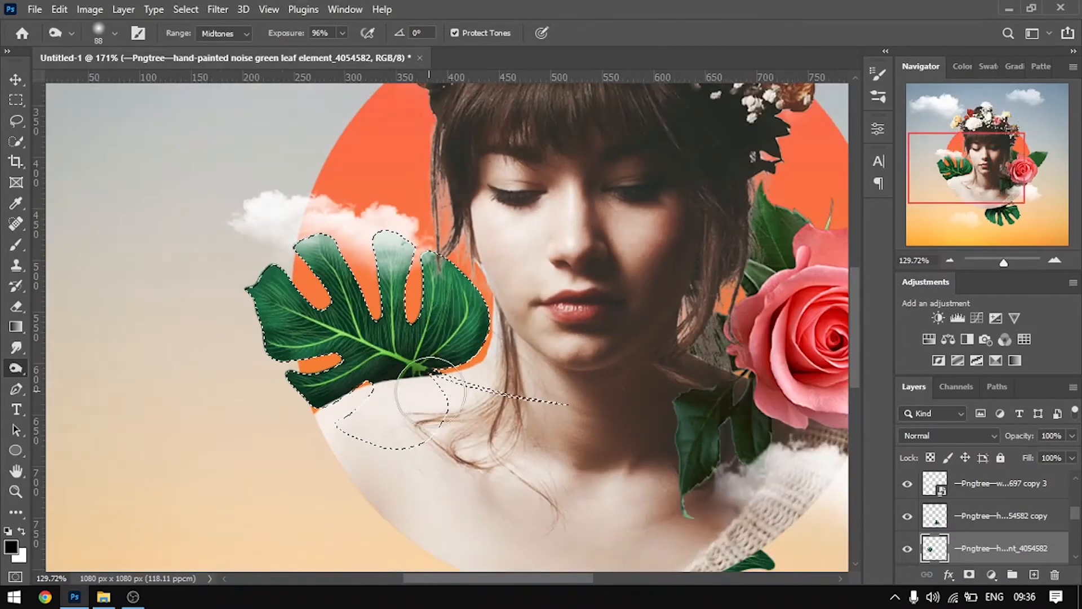
pyautogui.scroll(-2, 374, 410)
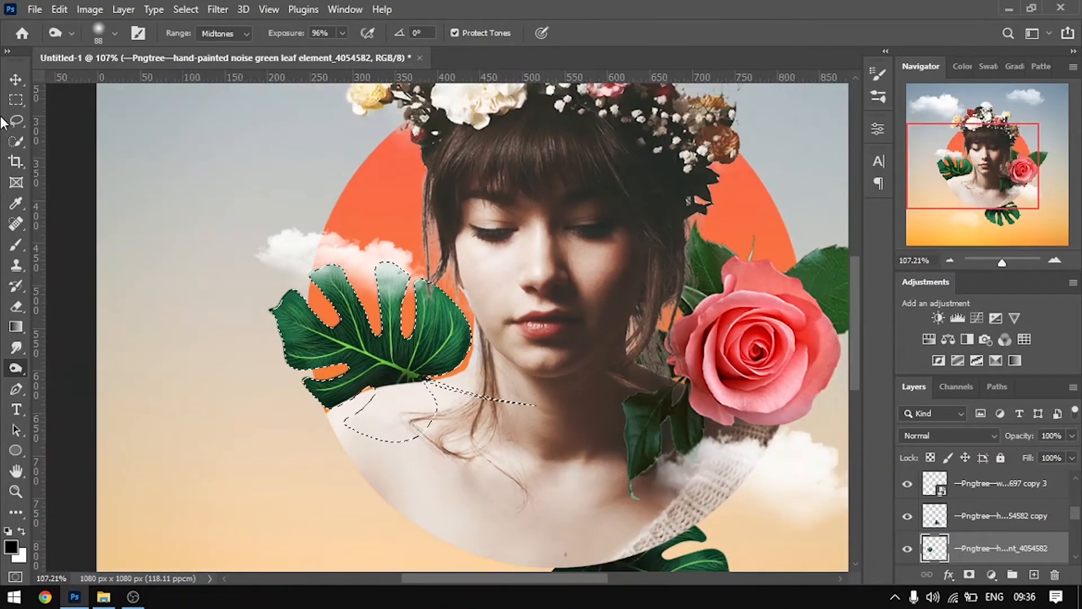
pyautogui.click(16, 80)
pyautogui.scroll(-2, 186, 338)
pyautogui.click(232, 454)
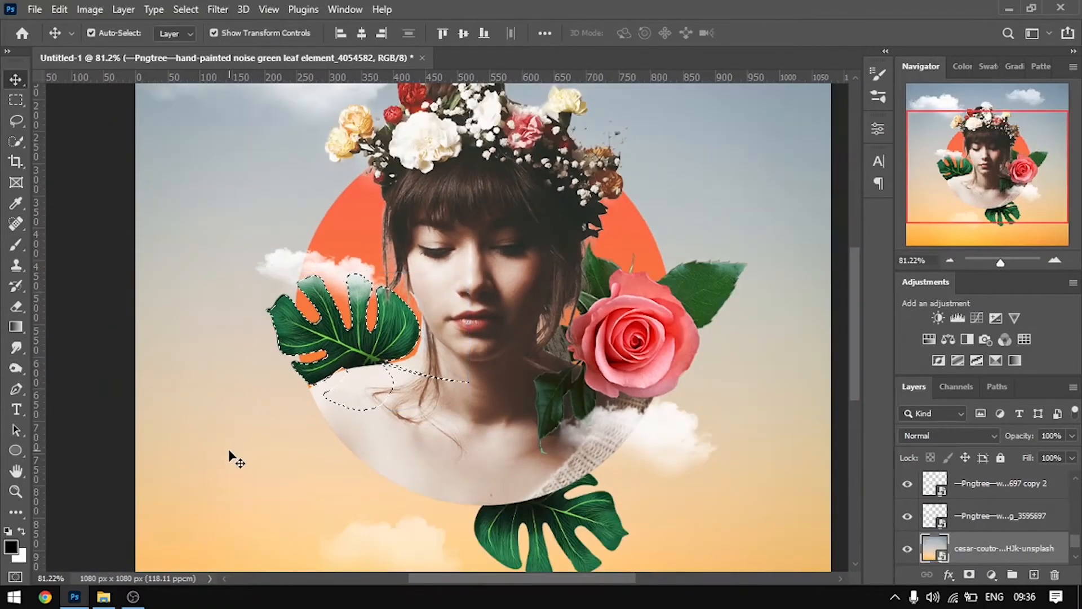
pyautogui.press('ctrl')
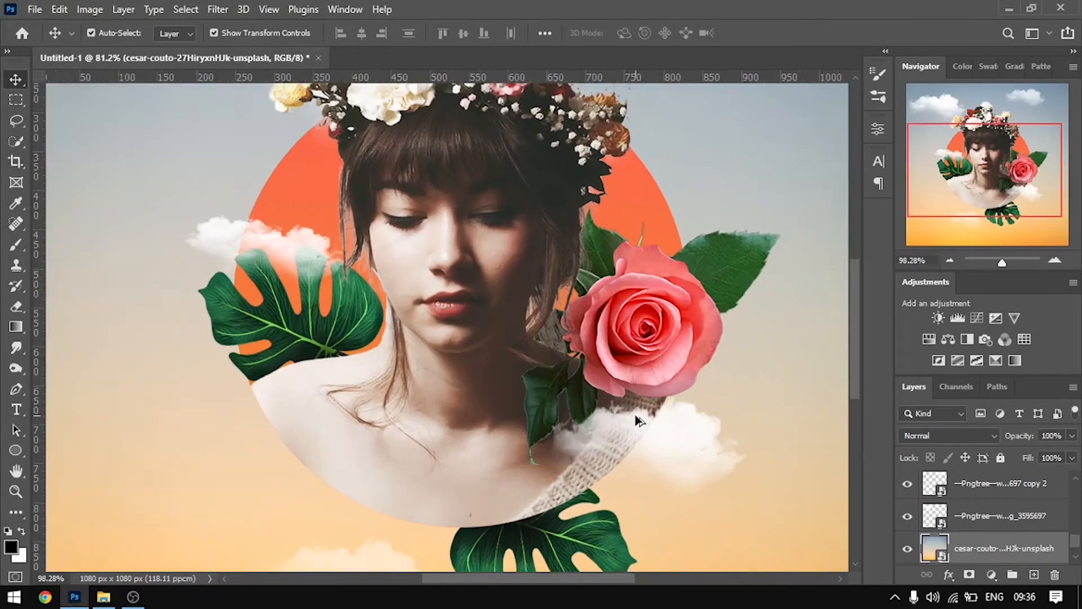
pyautogui.scroll(2, 593, 410)
pyautogui.click(627, 351)
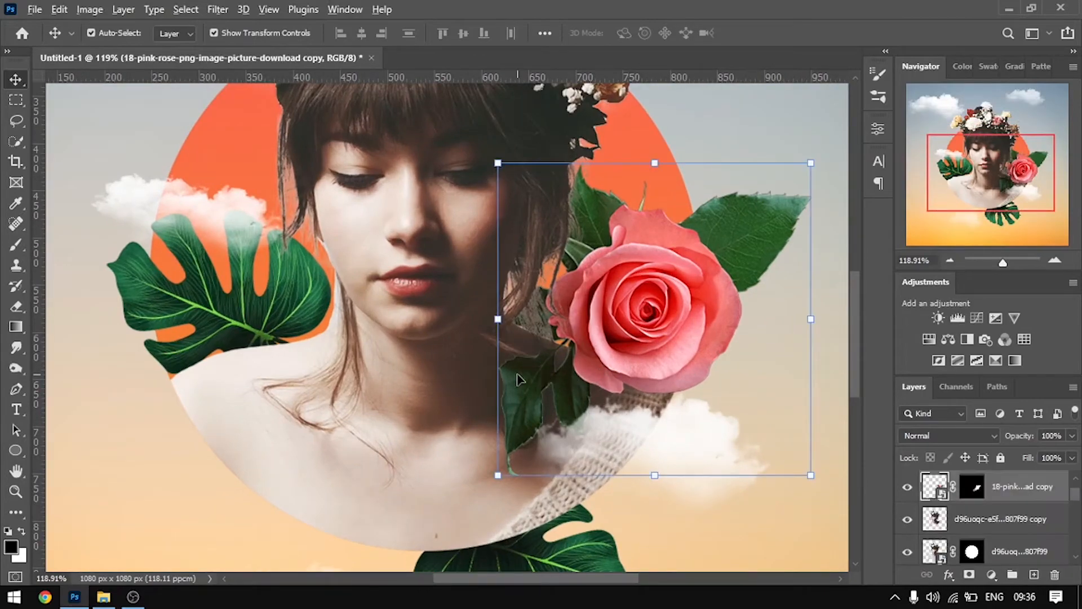
pyautogui.scroll(-2, 628, 350)
pyautogui.click(762, 366)
pyautogui.scroll(3, 616, 346)
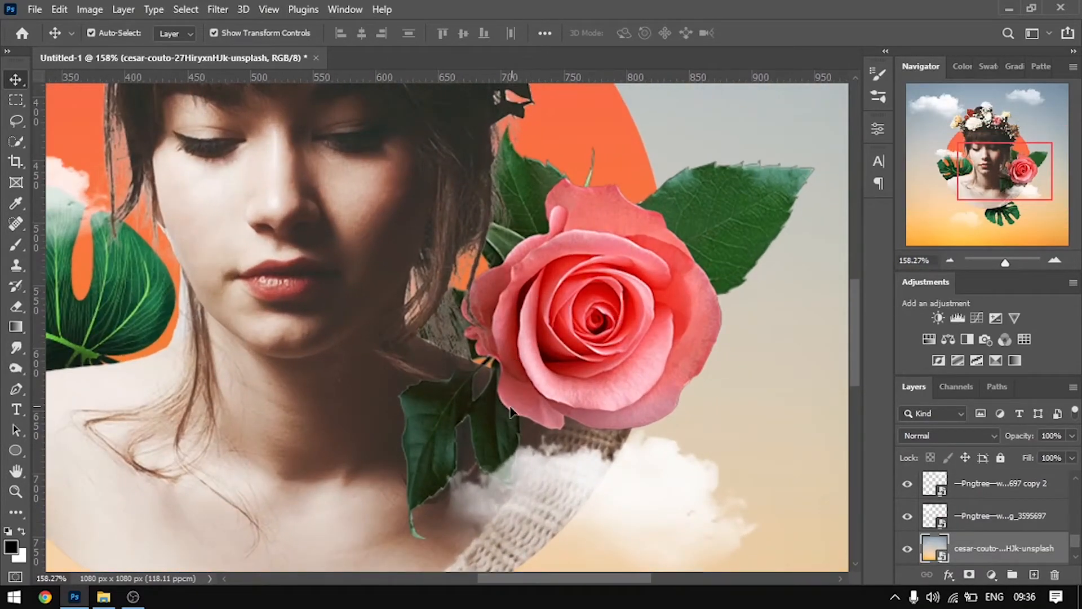
pyautogui.scroll(-2, 512, 410)
# Apply a Brightness/Contrast adjustment to the masked rose copy, setting brightness to -23 and adjusting the contrast
pyautogui.click(538, 381)
pyautogui.scroll(-1, 545, 388)
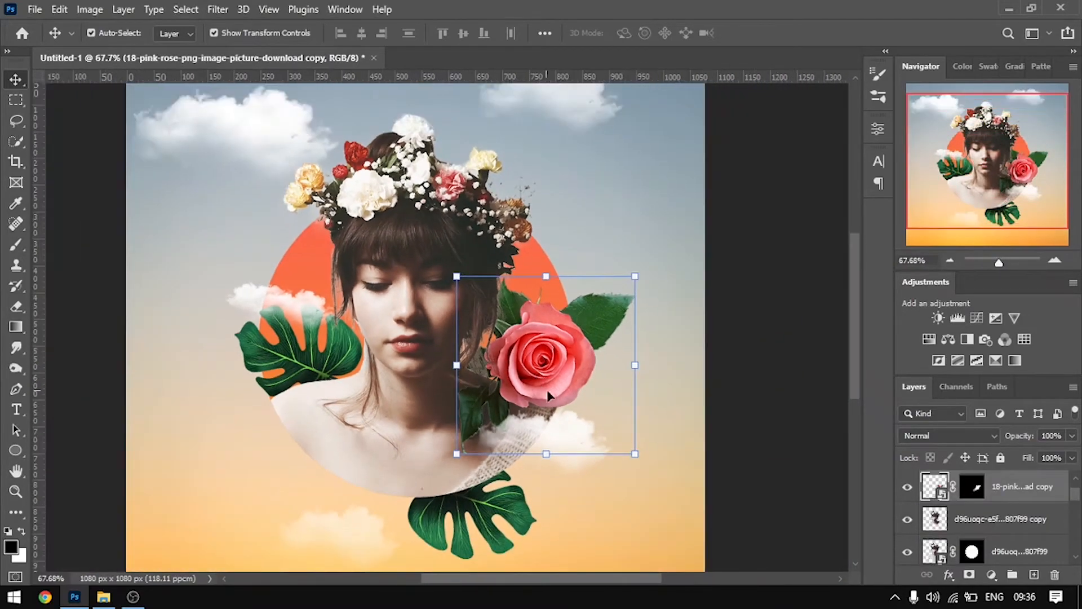
pyautogui.click(90, 12)
pyautogui.moveTo(169, 51)
pyautogui.click(291, 51)
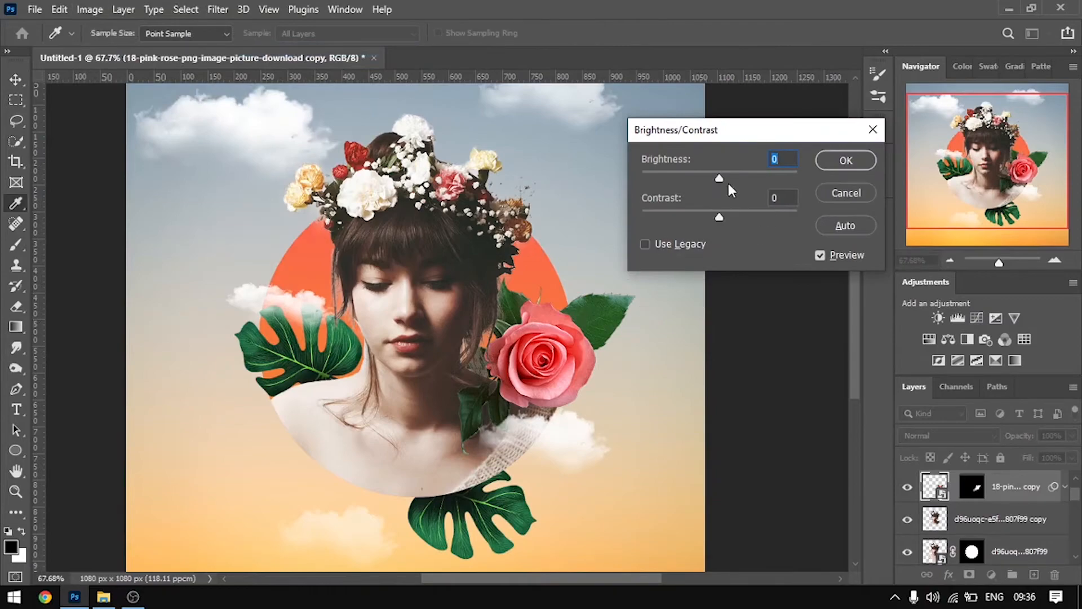
pyautogui.moveTo(722, 179); pyautogui.dragTo(708, 184)
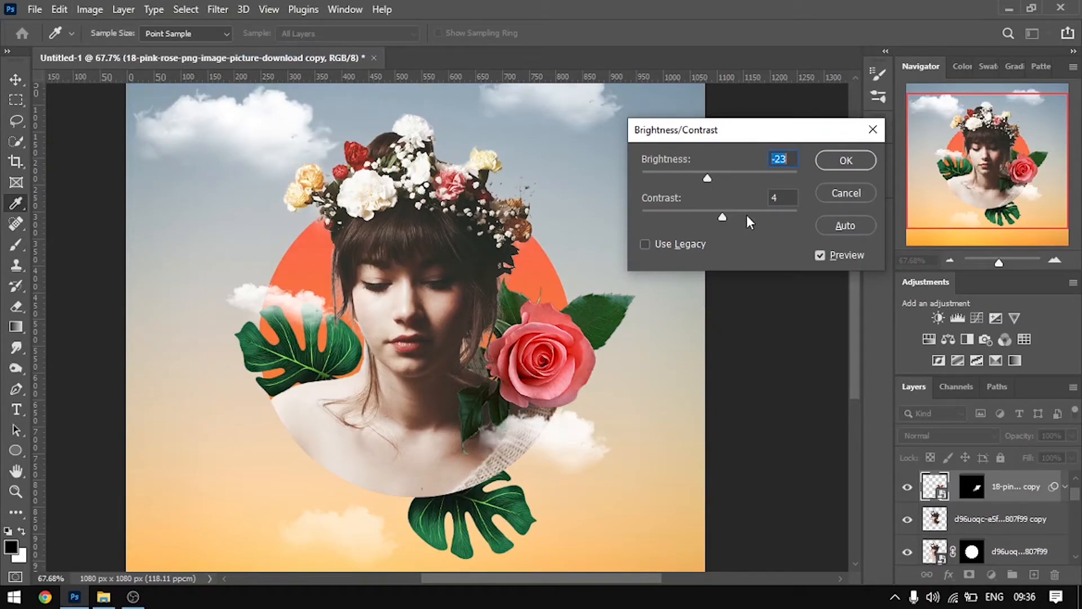
pyautogui.moveTo(761, 216); pyautogui.dragTo(692, 216)
pyautogui.click(850, 160)
pyautogui.click(781, 244)
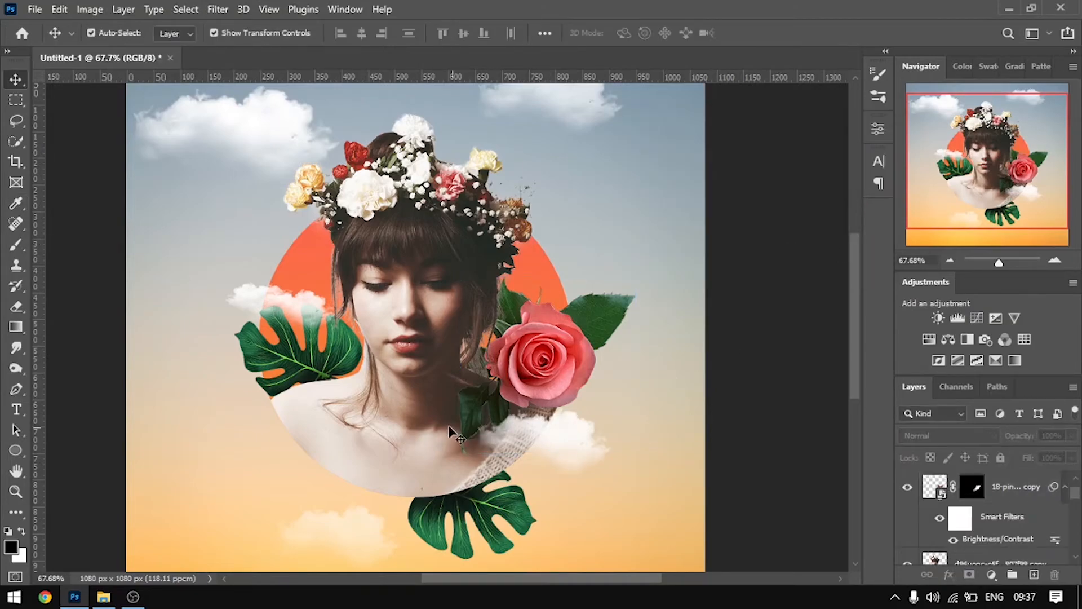
# Switch to the Burn tool and select the pixels of the masked rose copy's layer
pyautogui.scroll(3, 492, 425)
pyautogui.click(448, 417)
pyautogui.scroll(-2, 462, 417)
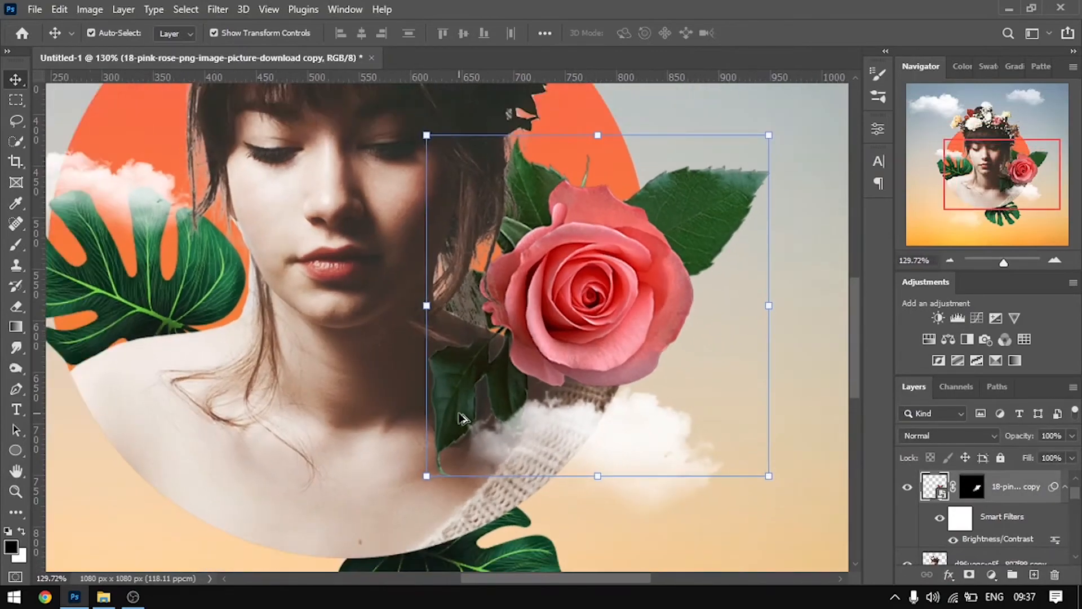
pyautogui.click(14, 371)
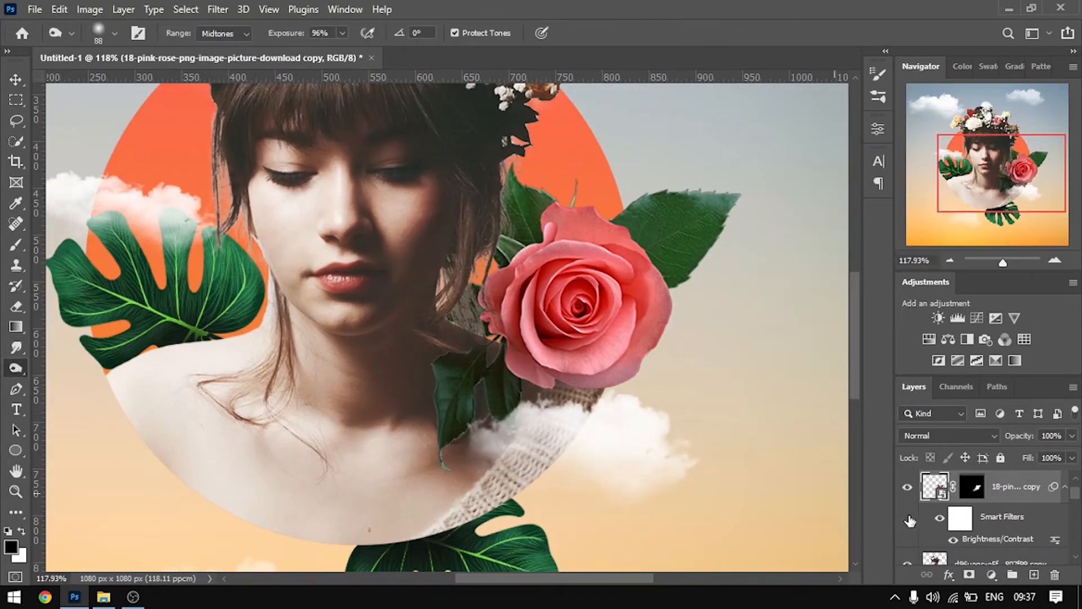
pyautogui.scroll(1, 976, 516)
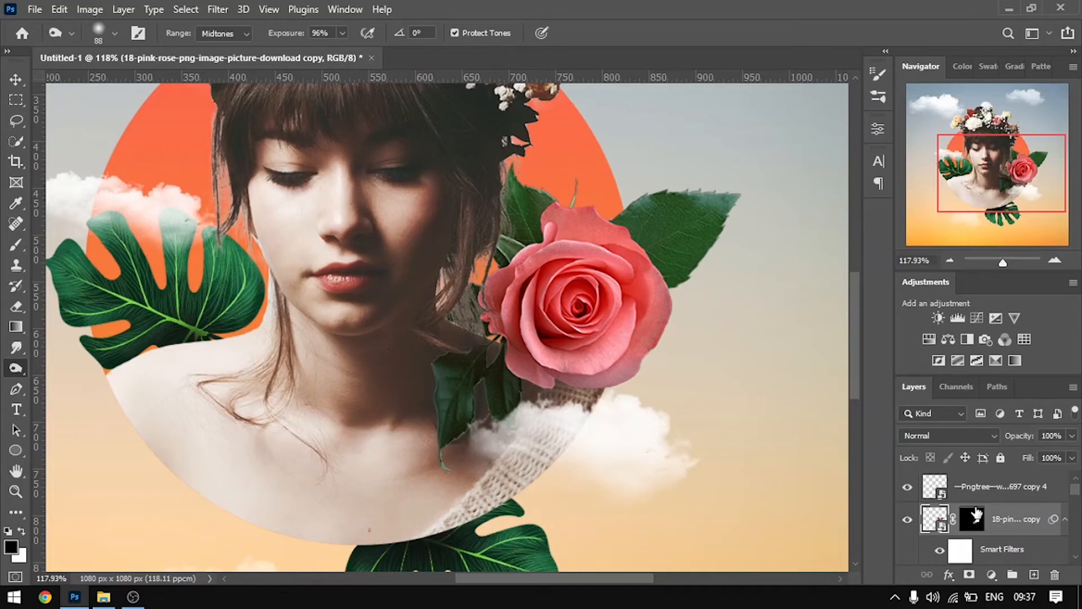
pyautogui.rightClick(951, 522)
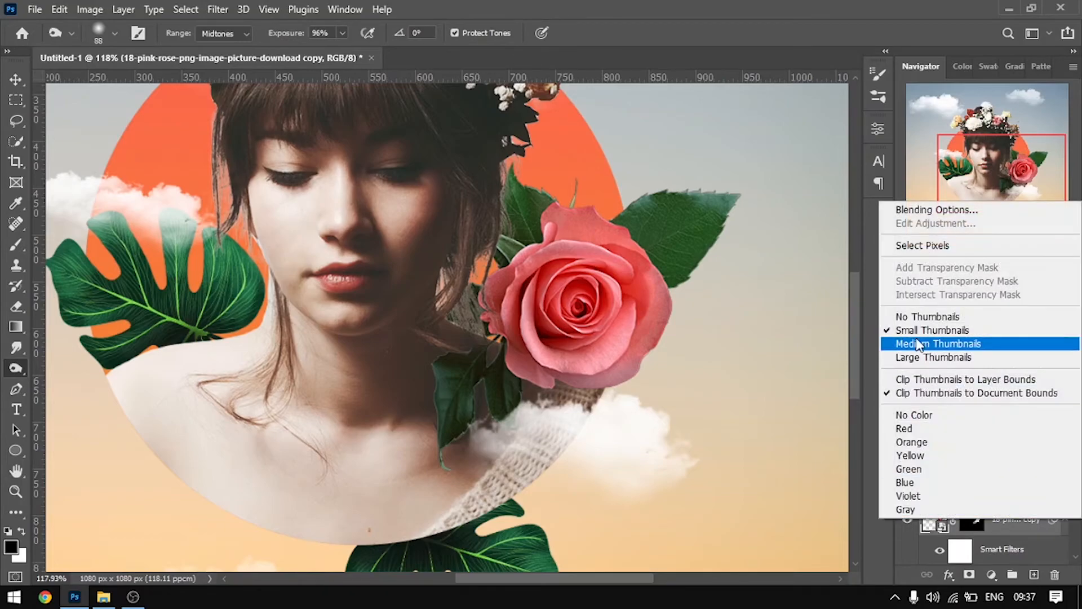
pyautogui.click(902, 243)
# Rasterize the masked rose copy's smart object layer
pyautogui.scroll(5, 505, 415)
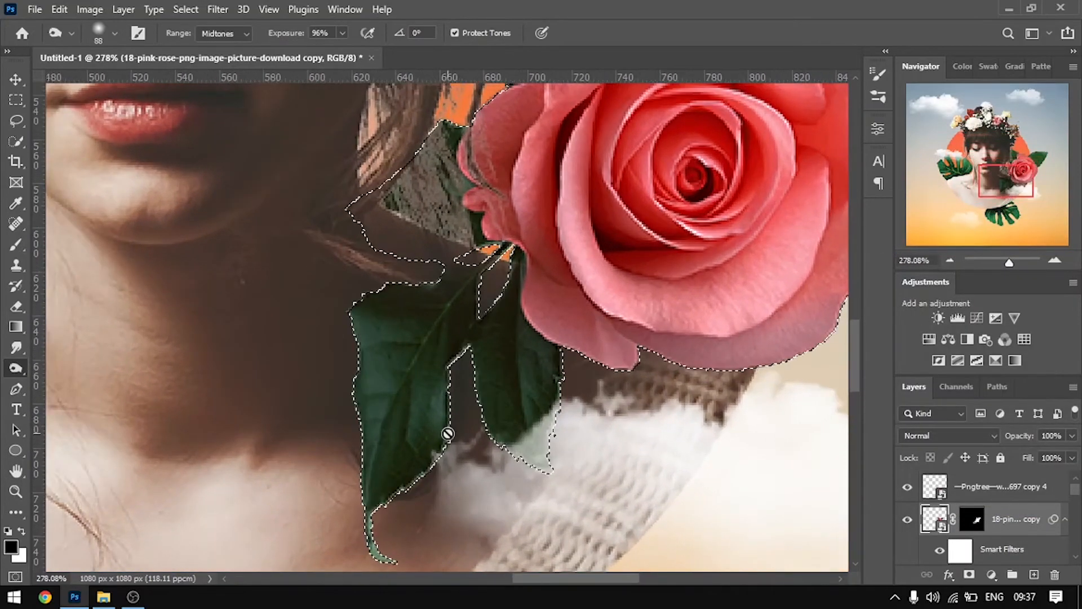
pyautogui.click(428, 445)
pyautogui.click(522, 243)
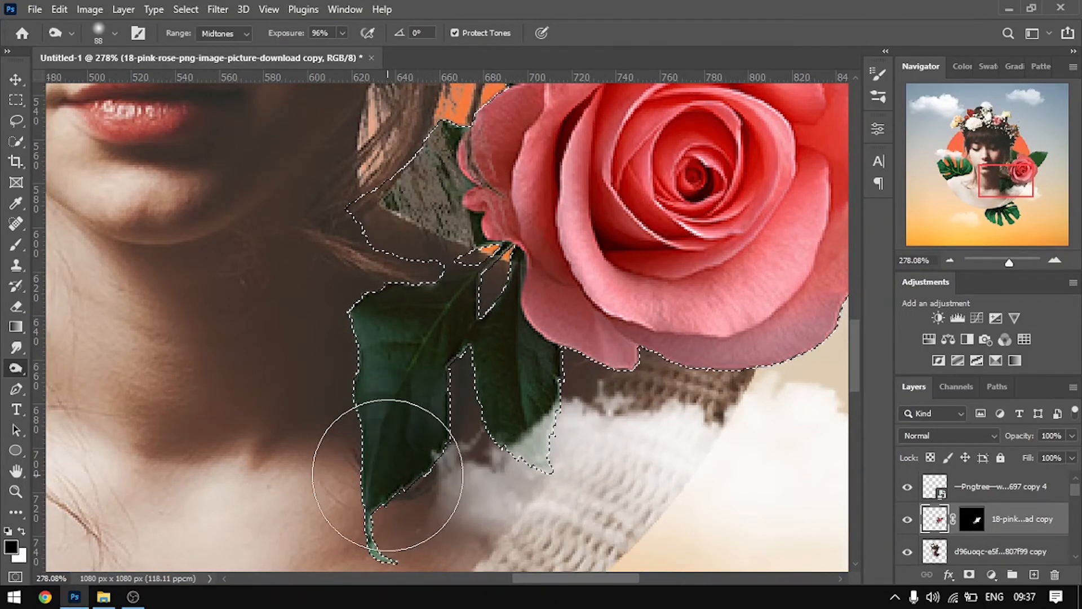
# Reduce the Burn brush size to 51 and darken the rose's two lower leaves beside the neck
pyautogui.scroll(-1, 490, 440)
pyautogui.rightClick(502, 420)
pyautogui.moveTo(633, 338); pyautogui.dragTo(613, 338)
pyautogui.click(429, 445)
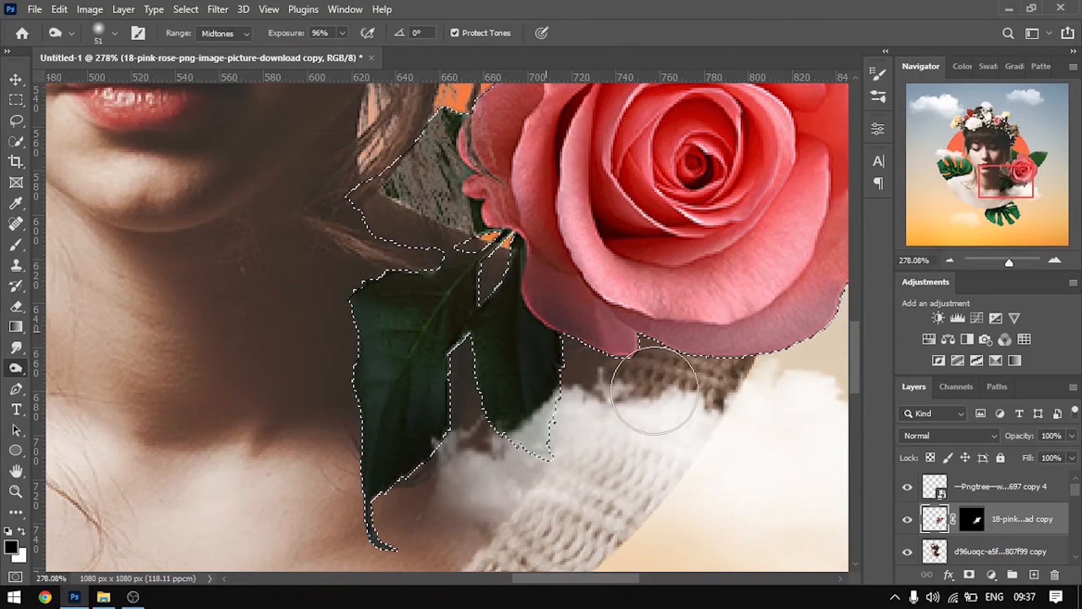
pyautogui.scroll(-5, 510, 398)
pyautogui.scroll(1, 631, 345)
pyautogui.scroll(6, 532, 191)
pyautogui.scroll(1, 532, 227)
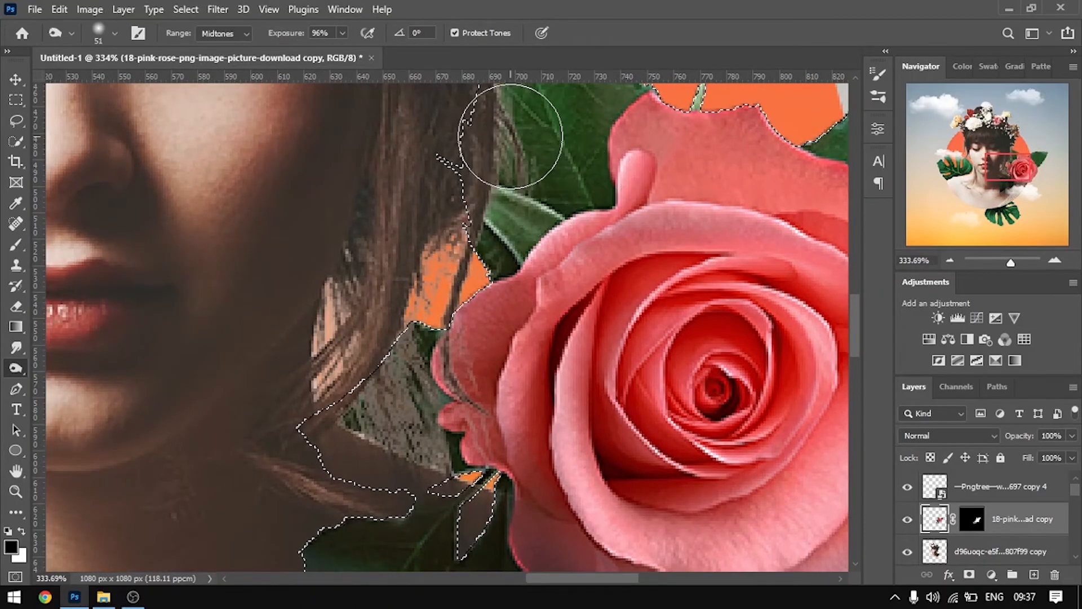
pyautogui.scroll(-3, 473, 336)
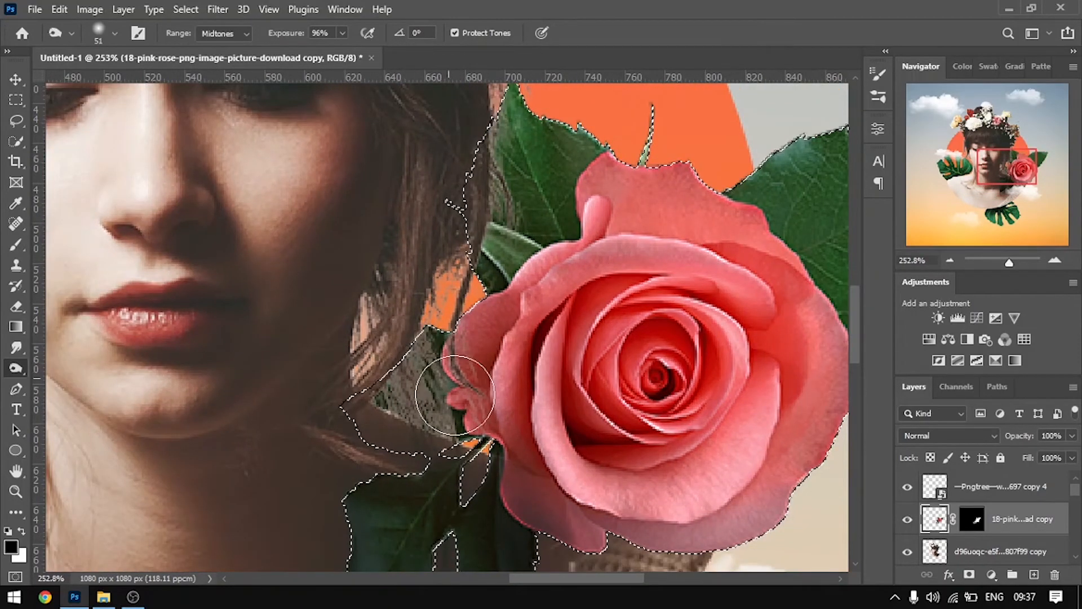
# Select the pixels of the original rose layer directly above the Ellipse 1 layer
pyautogui.scroll(-3, 454, 394)
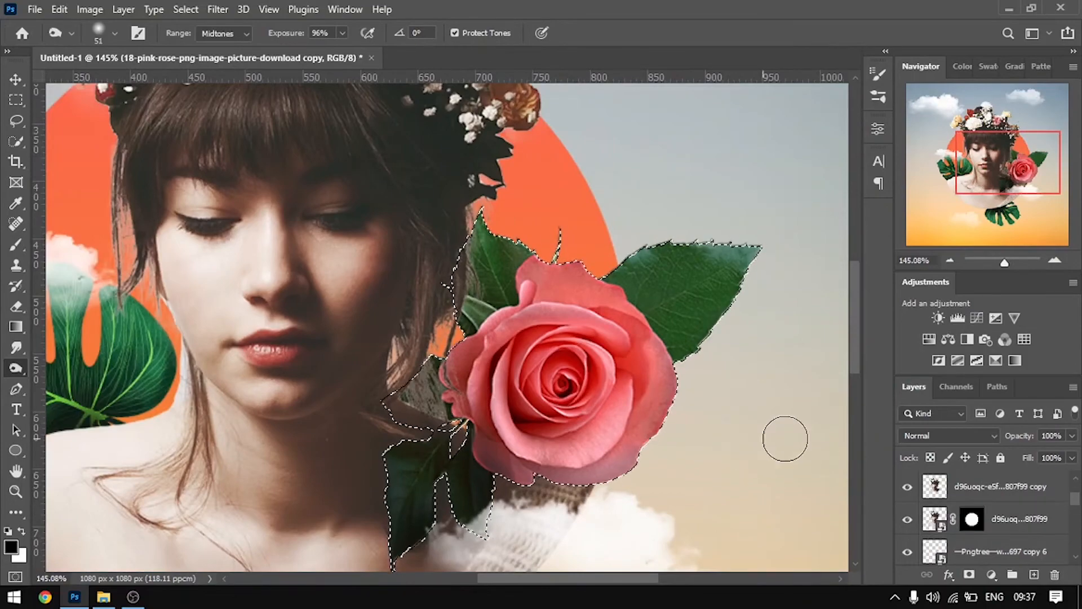
pyautogui.scroll(-4, 958, 507)
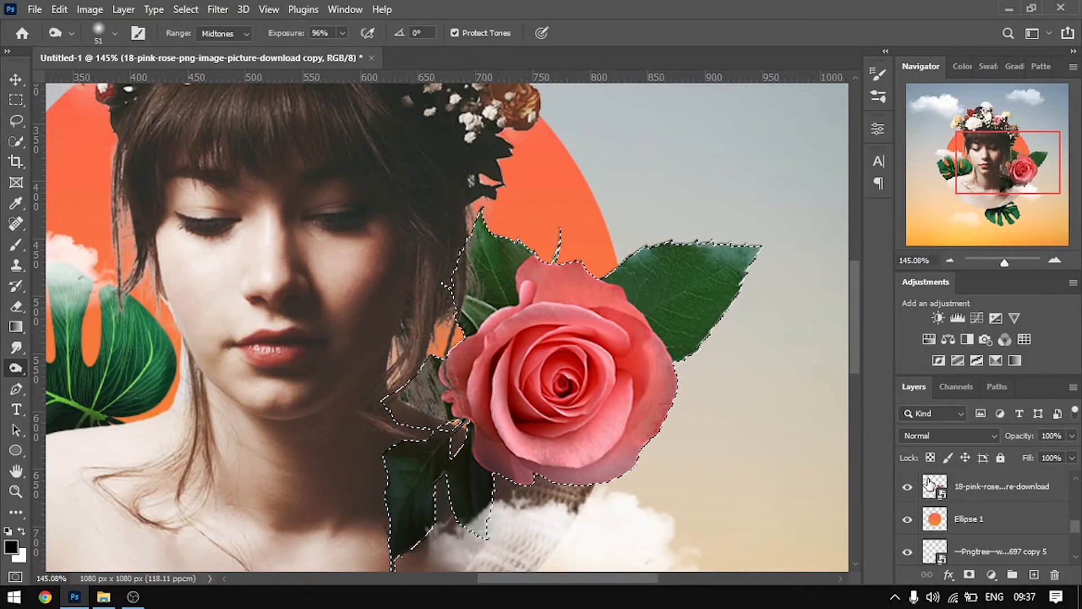
pyautogui.click(928, 482)
pyautogui.rightClick(929, 482)
pyautogui.click(918, 209)
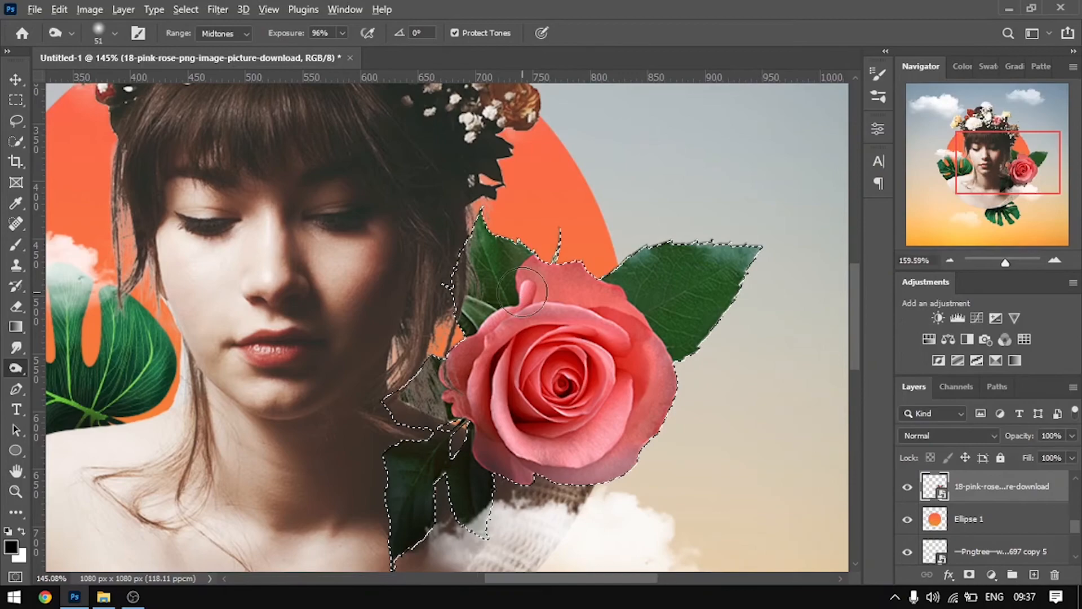
# Rasterize the original rose layer's smart object for burning its upper leaf beside the hair
pyautogui.scroll(3, 522, 292)
pyautogui.click(472, 232)
pyautogui.click(518, 244)
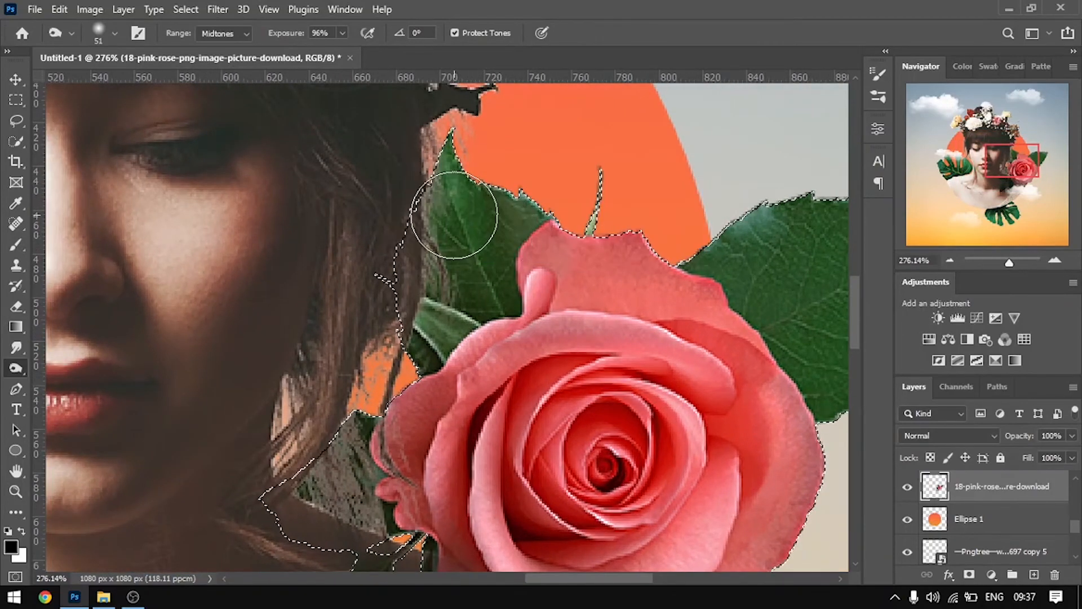
# Burn the original rose's upper leaf and small sepal beside the hair to deepen their shadow
pyautogui.moveTo(501, 263)
pyautogui.mouseDown()
pyautogui.moveTo(504, 318)
pyautogui.moveTo(508, 268)
pyautogui.moveTo(443, 340)
pyautogui.moveTo(405, 351)
pyautogui.moveTo(415, 414)
pyautogui.mouseUp()
pyautogui.scroll(-1, 378, 445)
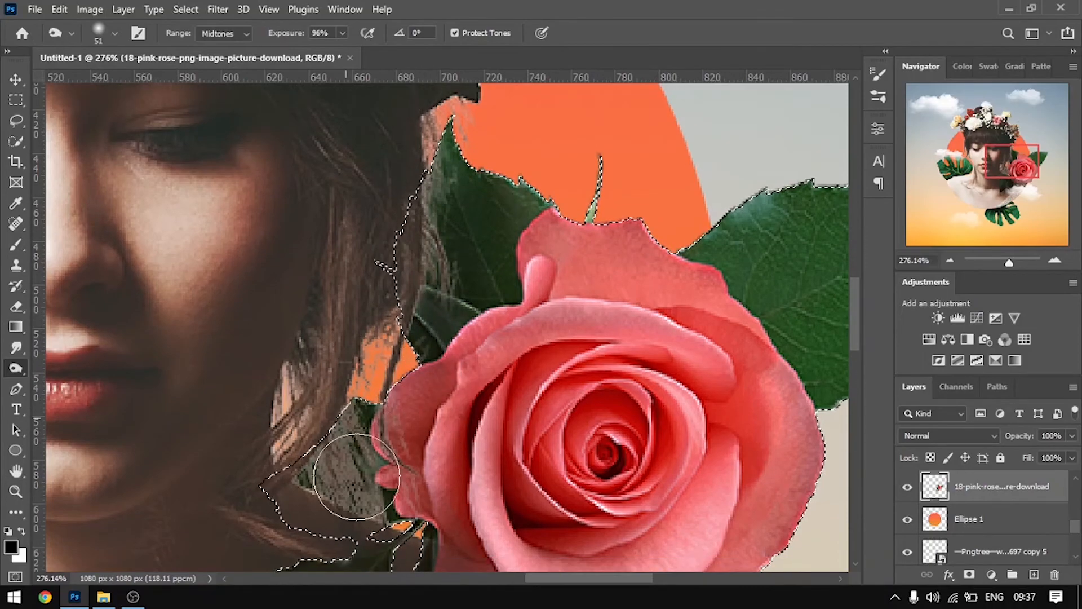
pyautogui.scroll(-2, 586, 338)
pyautogui.scroll(2, 733, 298)
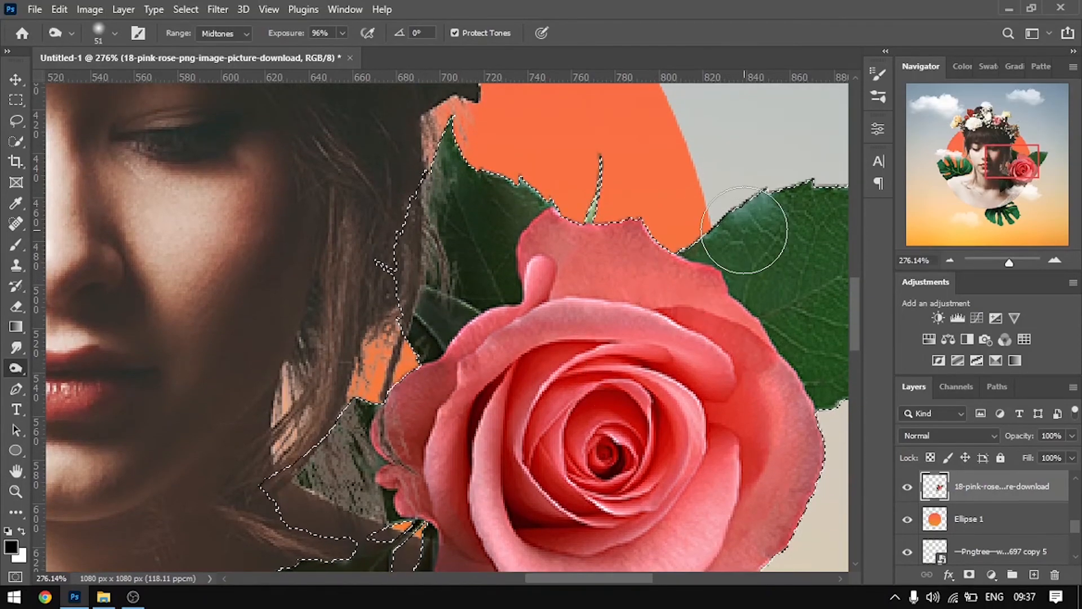
# Darken the rose's outer petals nearest the hair with Burn, and clear the selection
pyautogui.moveTo(479, 333)
pyautogui.mouseDown()
pyautogui.moveTo(404, 403)
pyautogui.moveTo(466, 346)
pyautogui.moveTo(403, 441)
pyautogui.mouseUp()
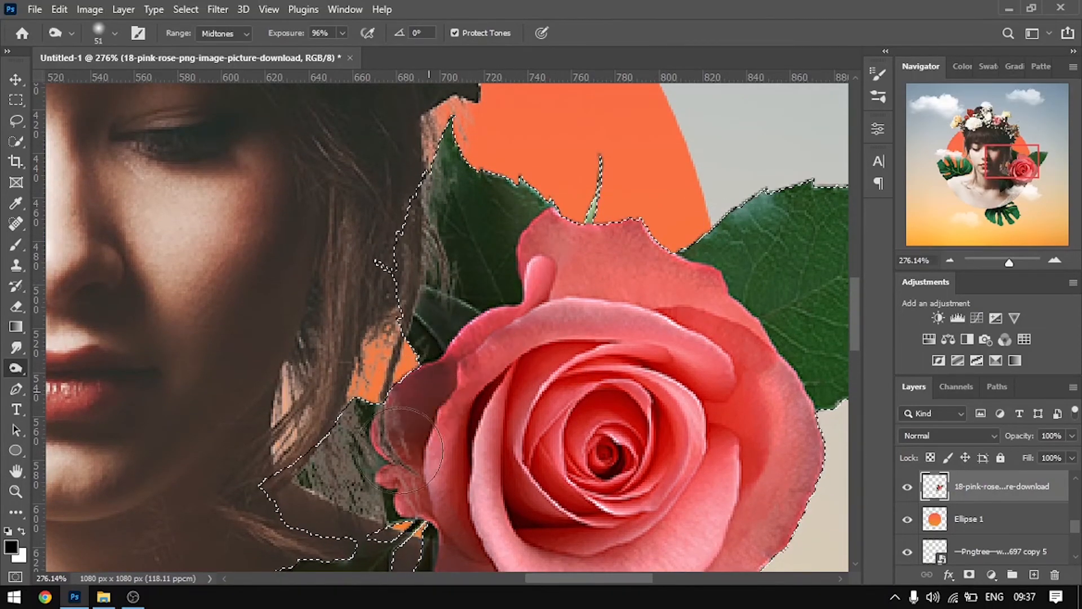
pyautogui.scroll(-1, 428, 375)
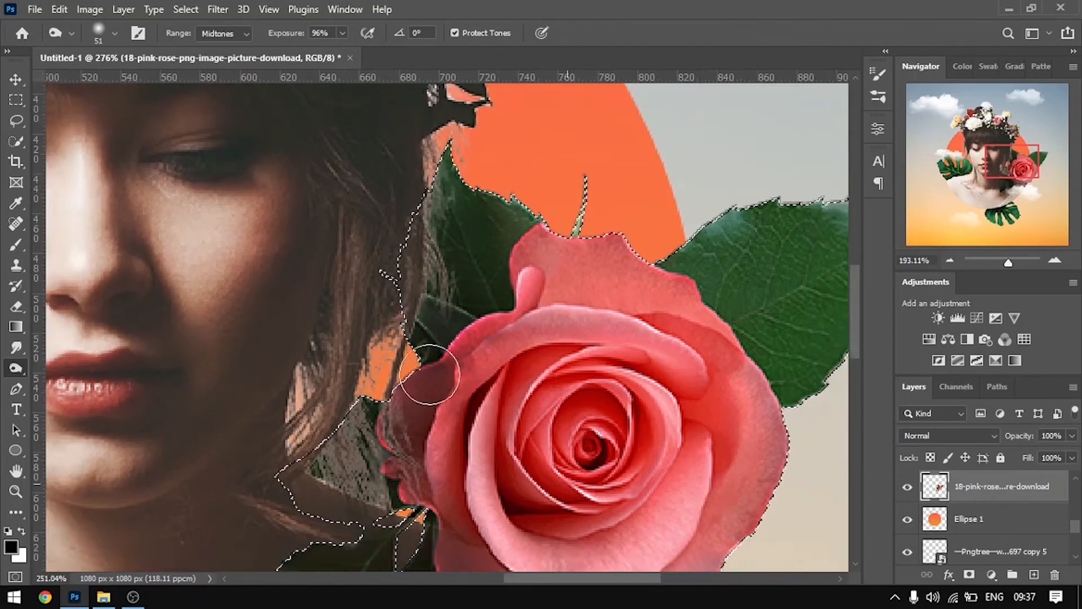
pyautogui.scroll(-5, 430, 375)
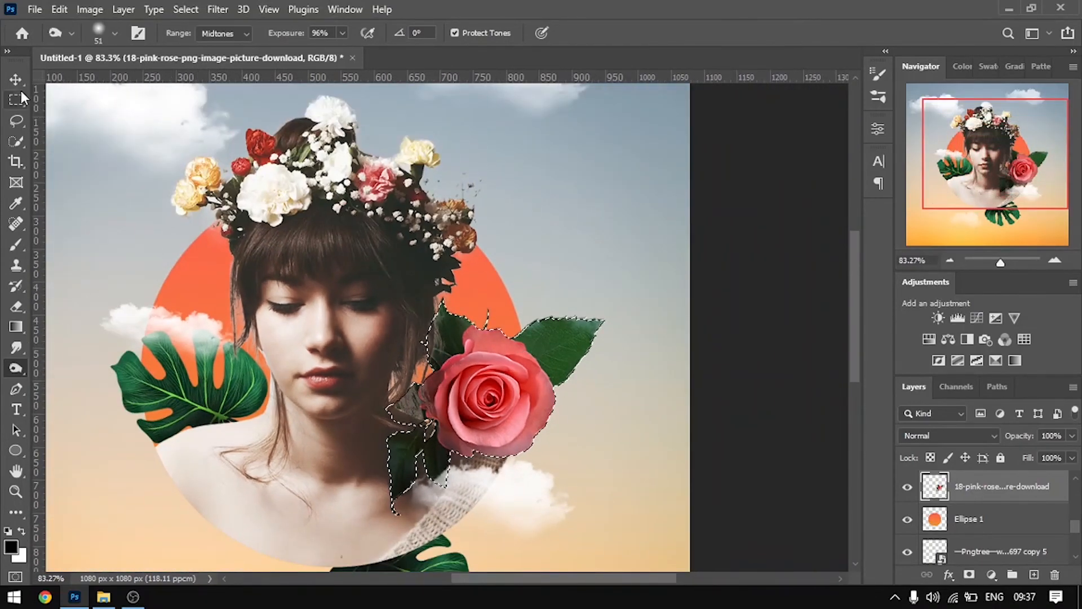
pyautogui.click(15, 80)
pyautogui.hotkey('ctrl', 'd')
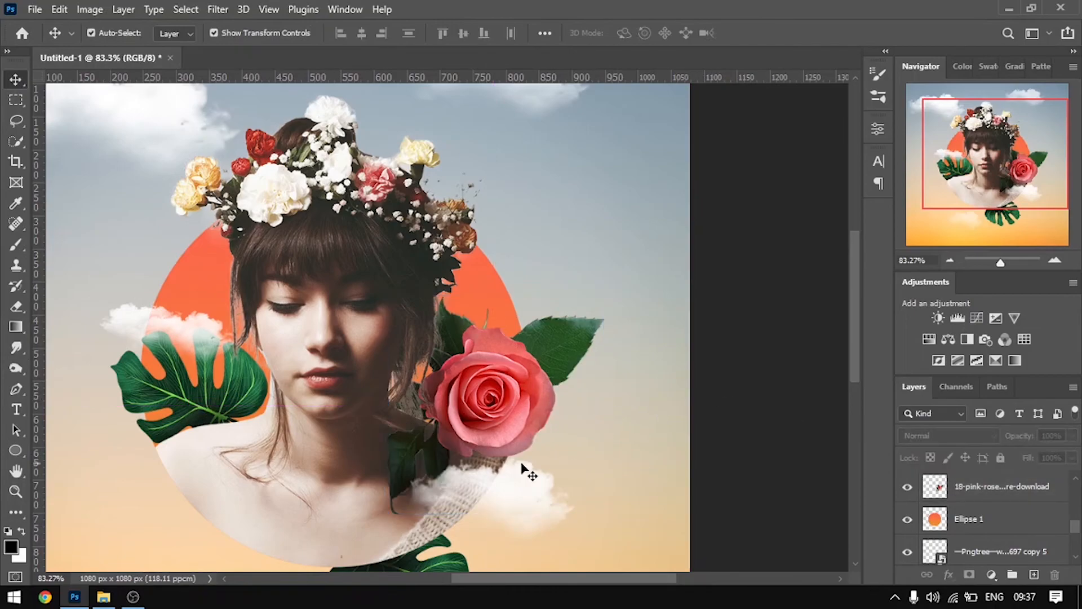
# Add a Drop Shadow effect to the masked rose copy layer
pyautogui.scroll(-2, 496, 451)
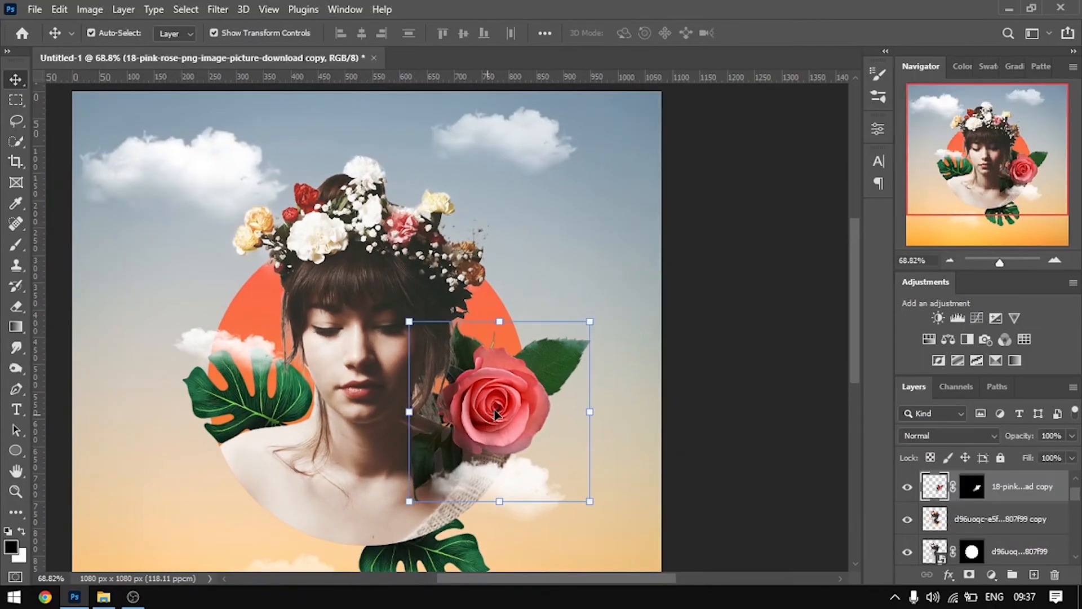
pyautogui.rightClick(1012, 494)
pyautogui.click(840, 10)
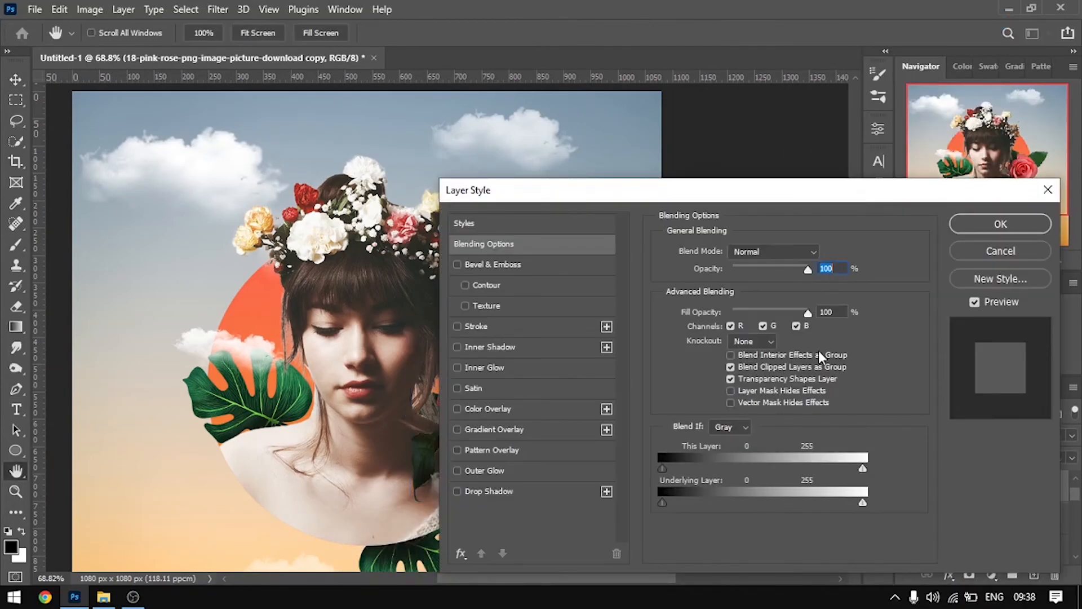
pyautogui.moveTo(678, 199); pyautogui.dragTo(775, 106)
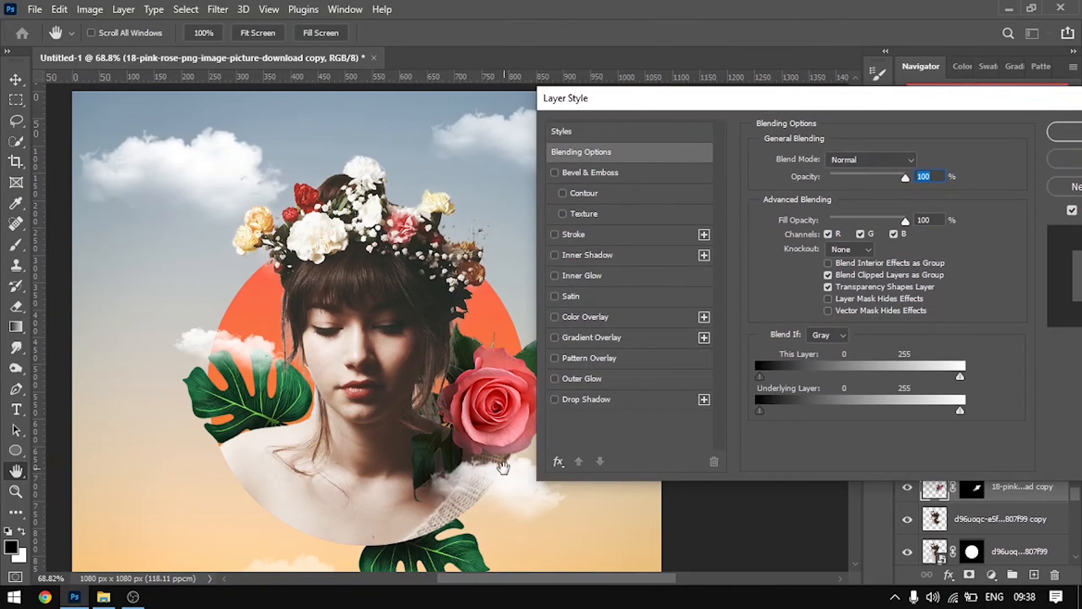
pyautogui.click(555, 398)
pyautogui.click(647, 401)
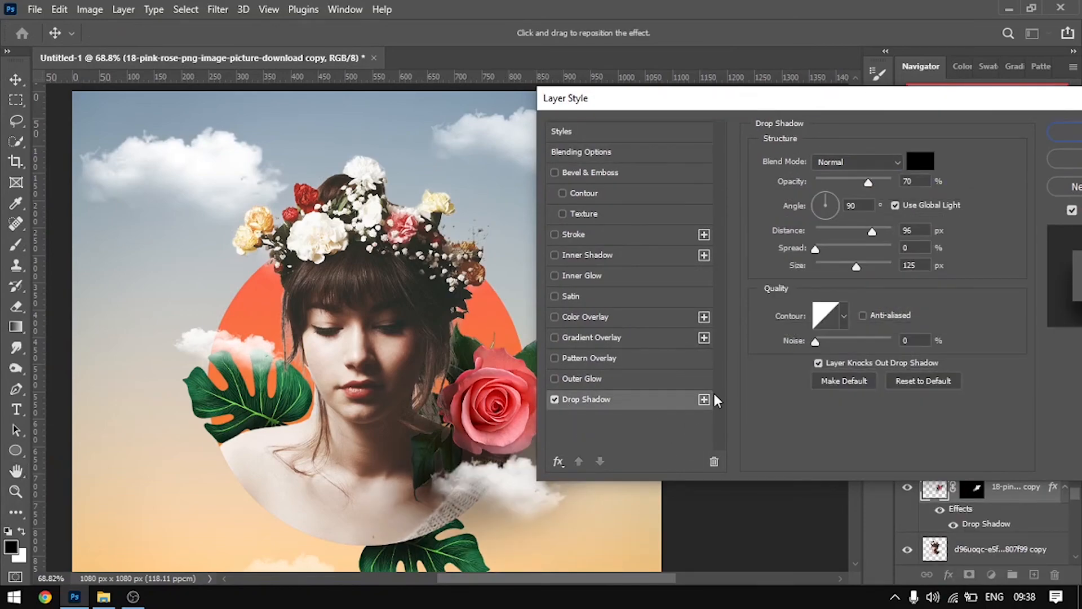
# Set the rose copy's drop shadow to a 51° angle and 83% opacity, apply it, and deselect the layer
pyautogui.moveTo(831, 198); pyautogui.dragTo(838, 200)
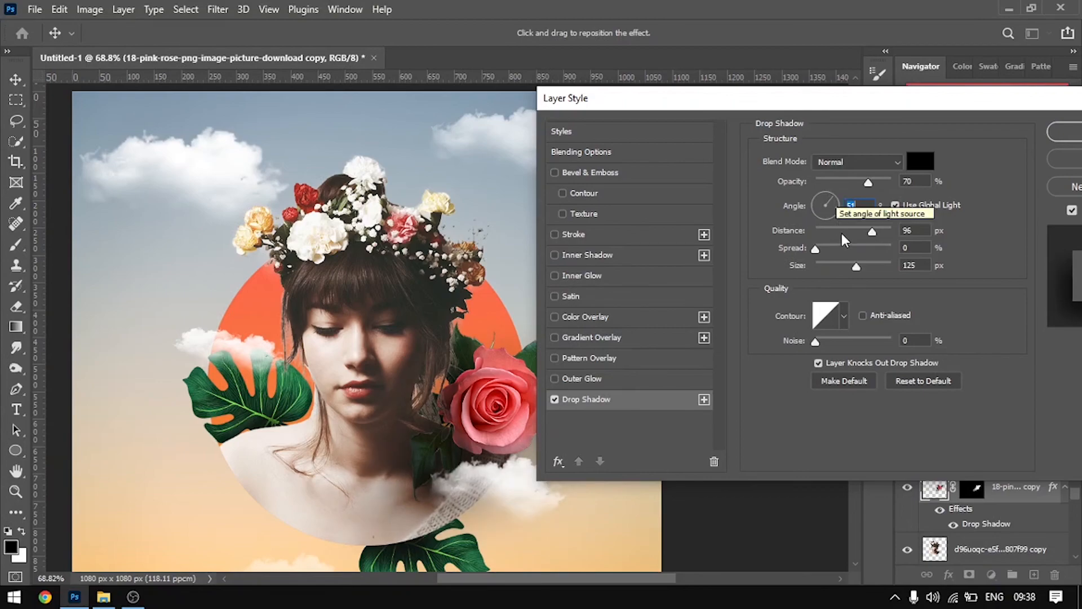
pyautogui.moveTo(863, 182); pyautogui.dragTo(875, 181)
pyautogui.moveTo(876, 180); pyautogui.dragTo(874, 178)
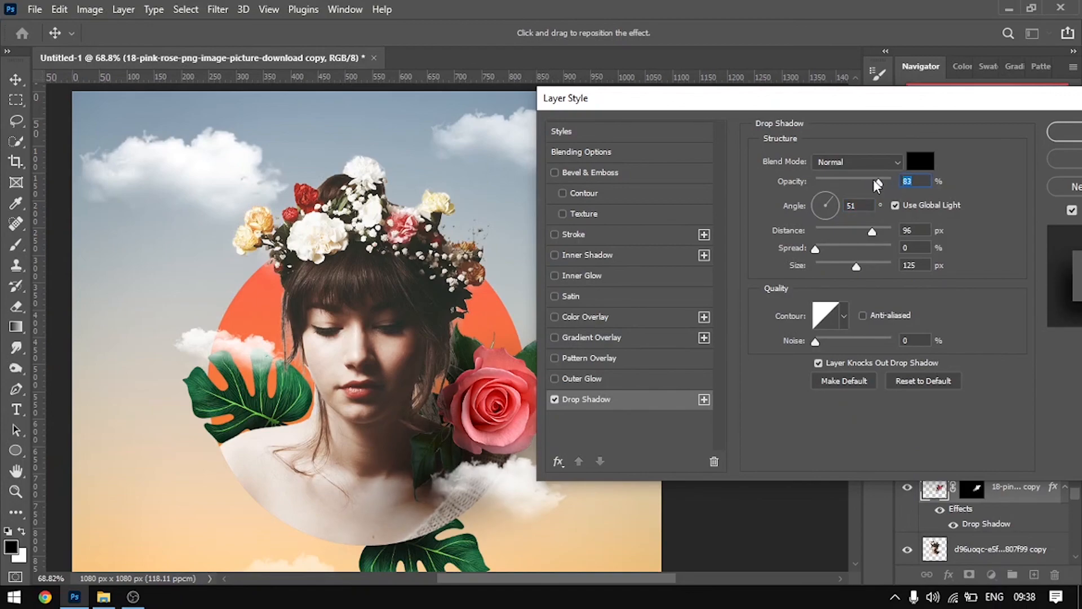
pyautogui.moveTo(862, 104); pyautogui.dragTo(751, 122)
pyautogui.click(1014, 152)
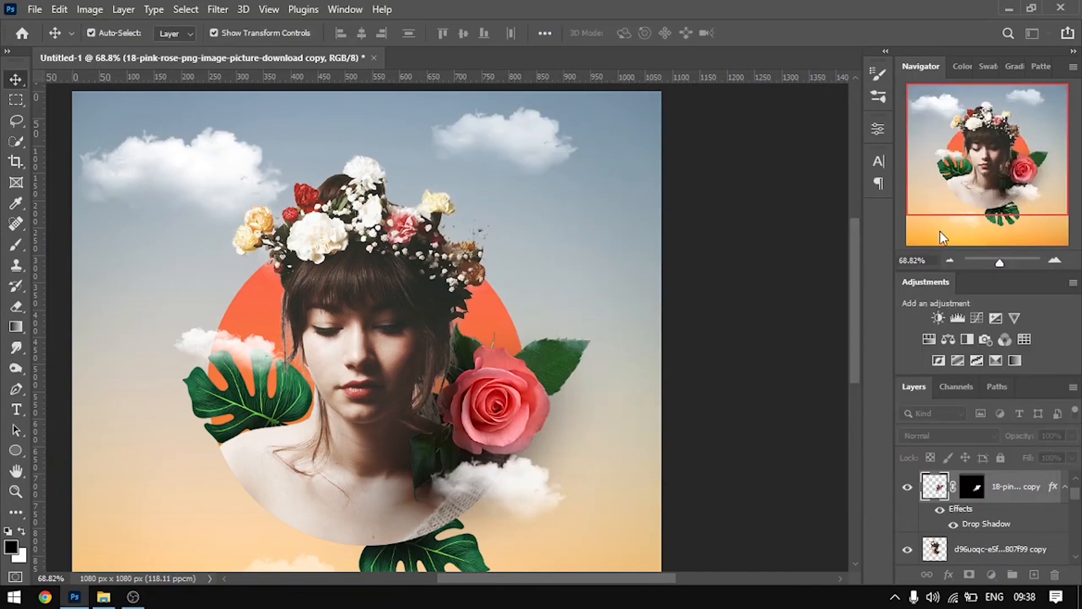
pyautogui.click(817, 258)
pyautogui.hotkey('ctrl', '0')
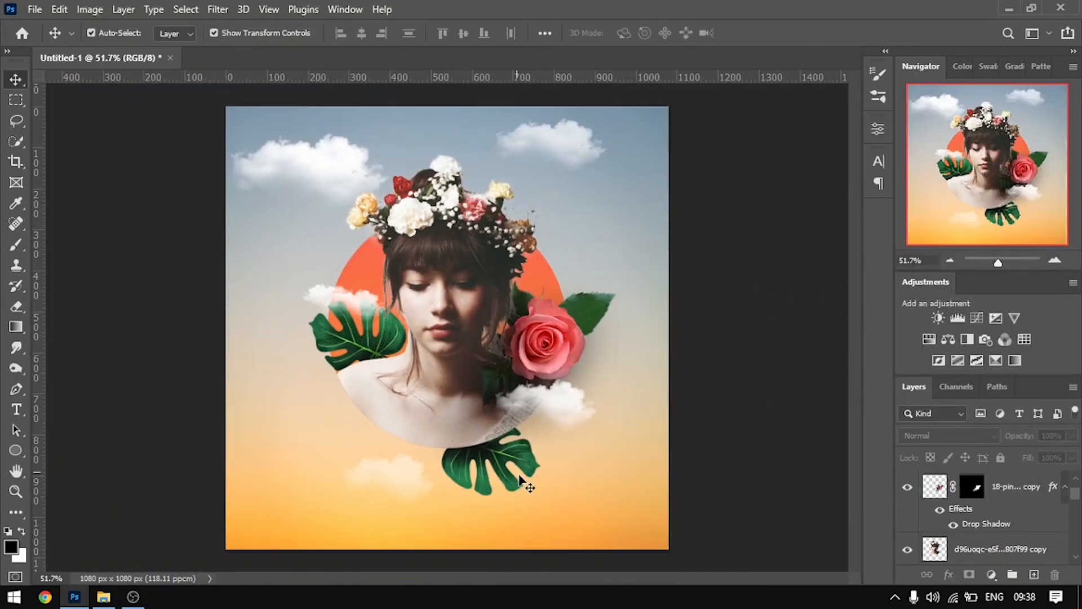